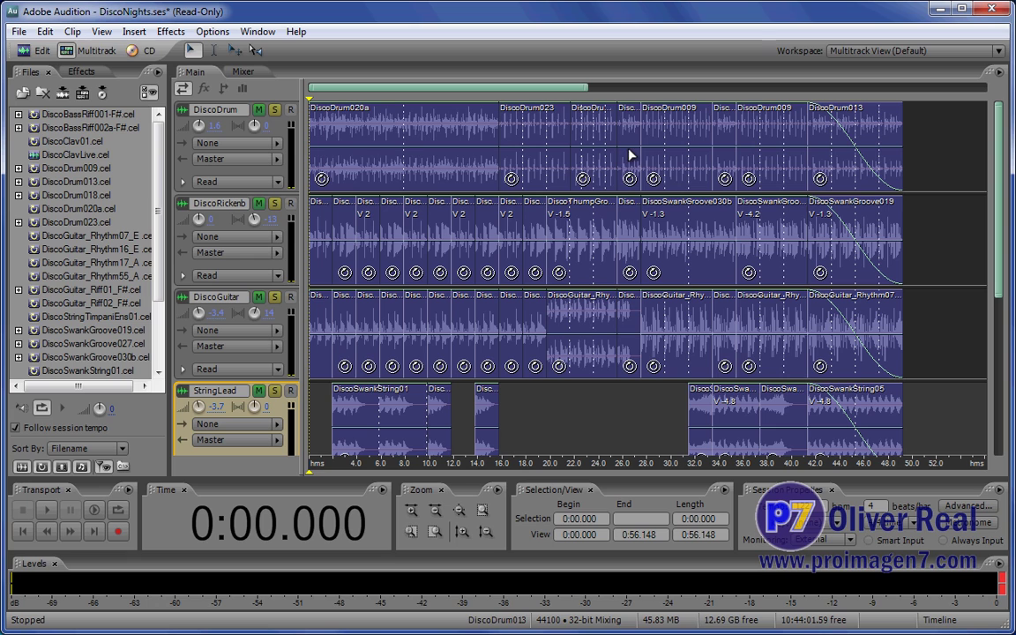
Step: Play the DiscoNights session, pause it, and restart playback from the beginning
left_click(45, 509)
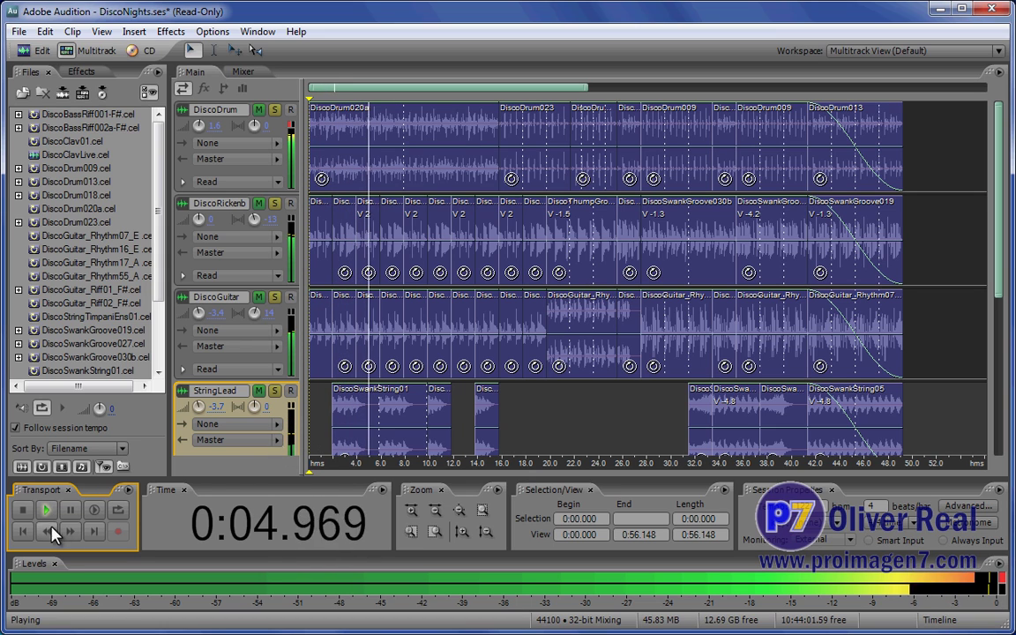
left_click(70, 508)
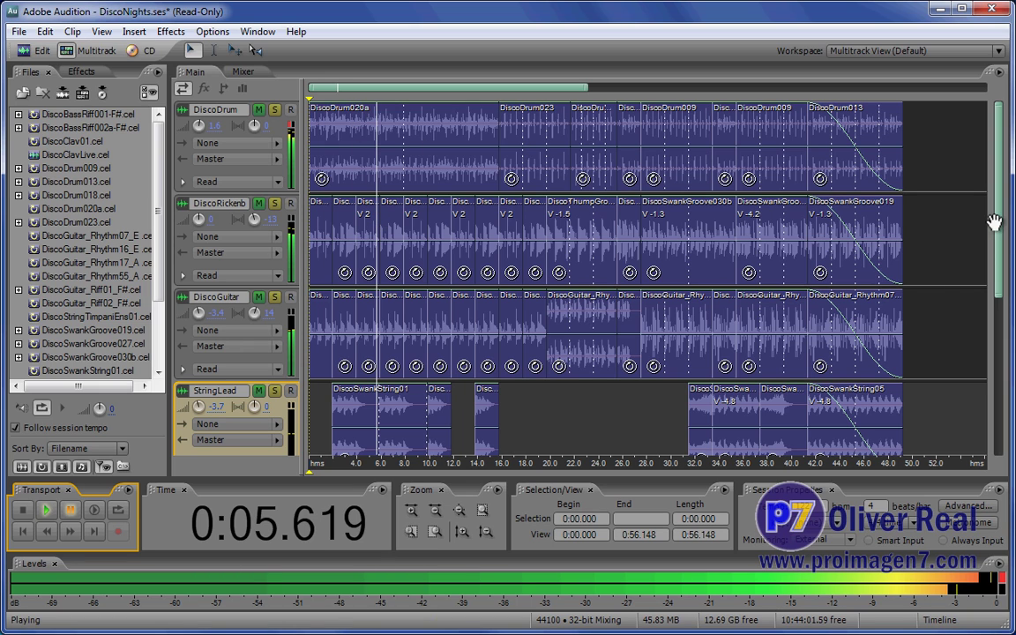
left_click_drag(991, 220, 991, 176)
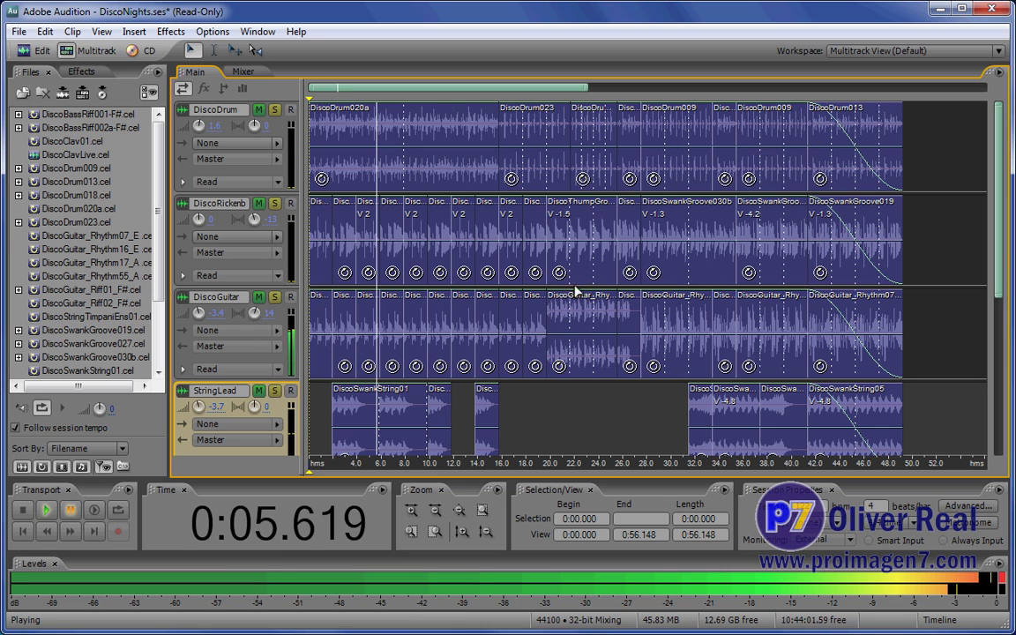
left_click(48, 512)
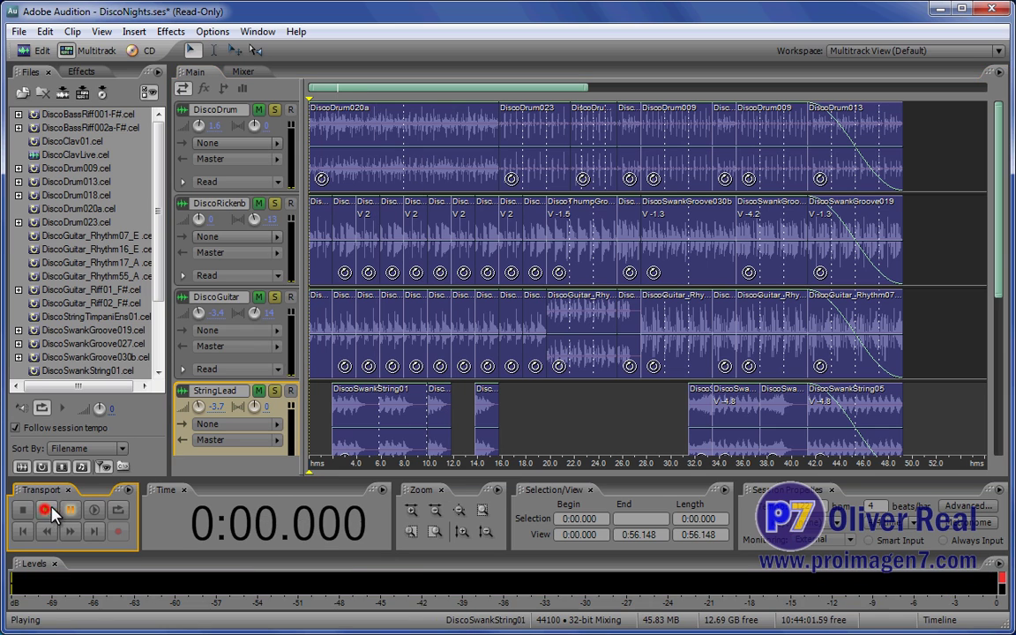
Step: Listen to the StringLead, DiscoGuitar and DiscoRickenb tracks one at a time by soloing and unsoloing each
left_click(275, 392)
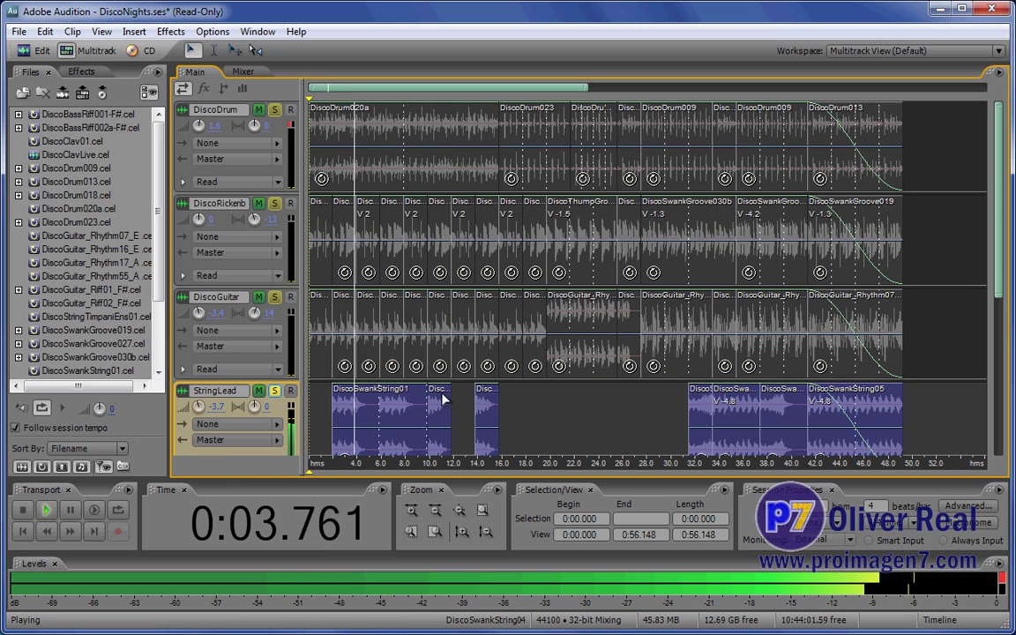
left_click(275, 392)
left_click(275, 297)
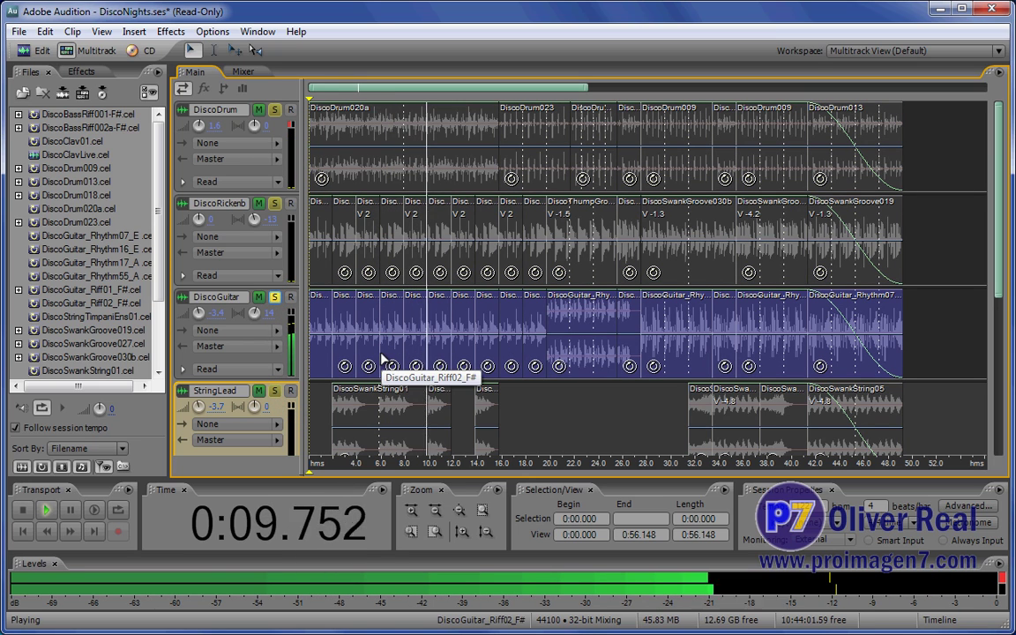
left_click(275, 297)
left_click(276, 203)
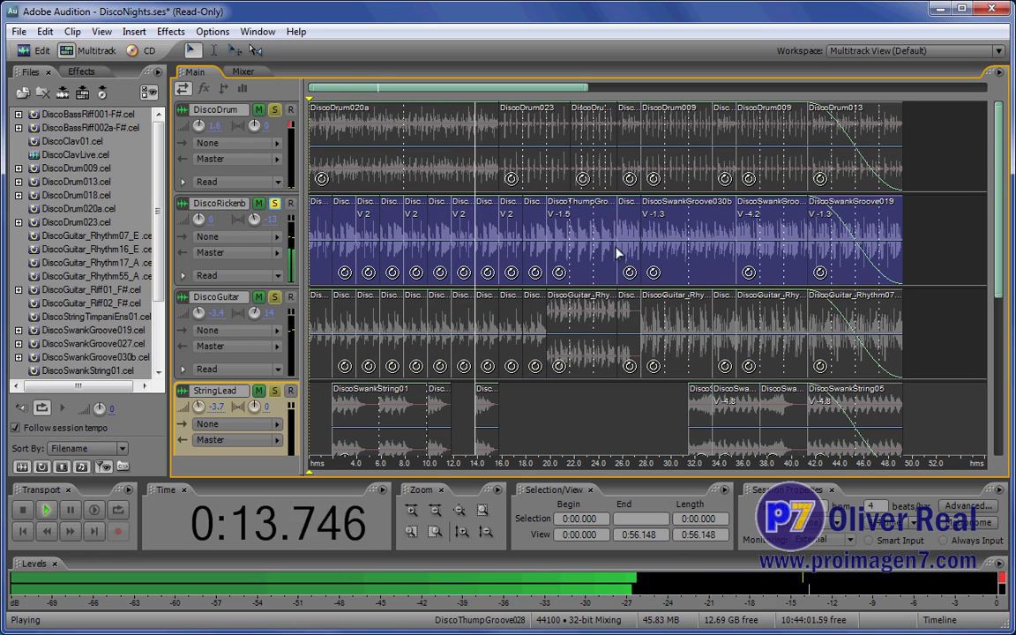
left_click(275, 204)
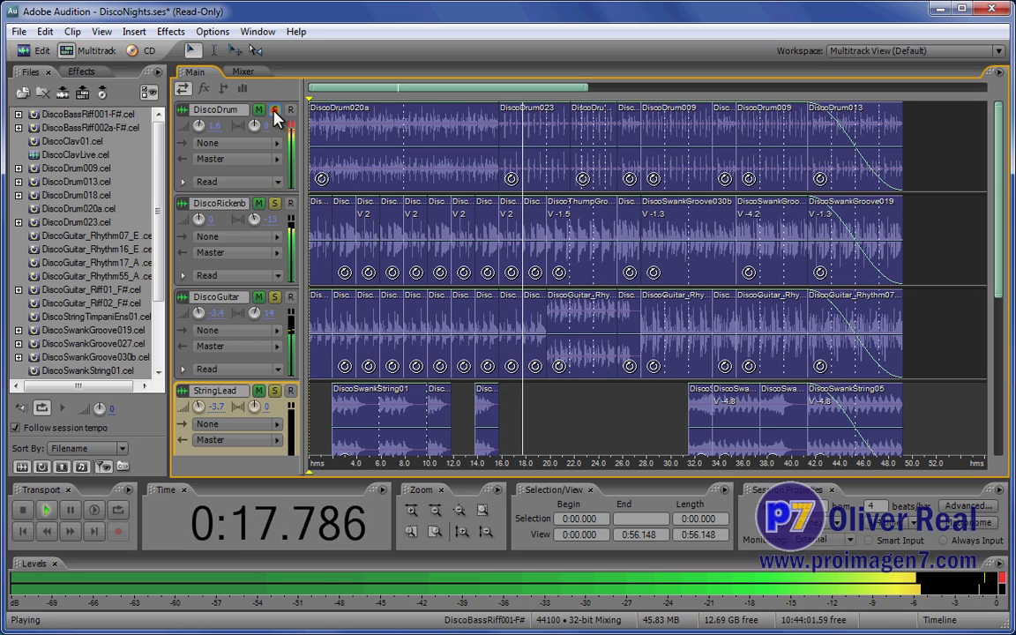
Step: Build up the mix during playback by soloing DiscoDrum, DiscoRickenb, DiscoGuitar, StringLead, Strings2 and Clavinet in turn, keeping each soloed
left_click(274, 110)
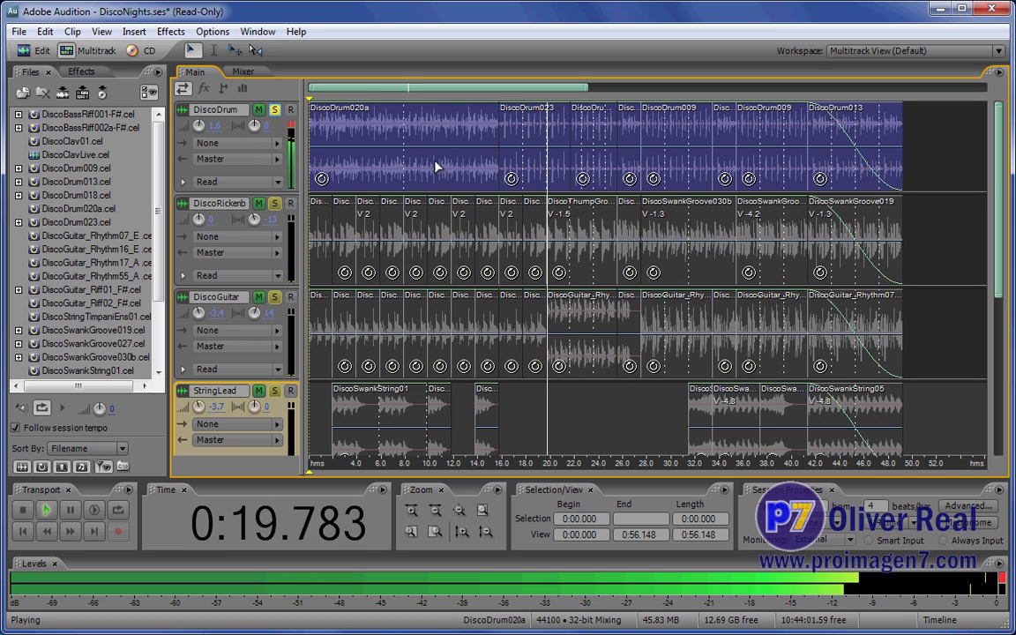
left_click(274, 203)
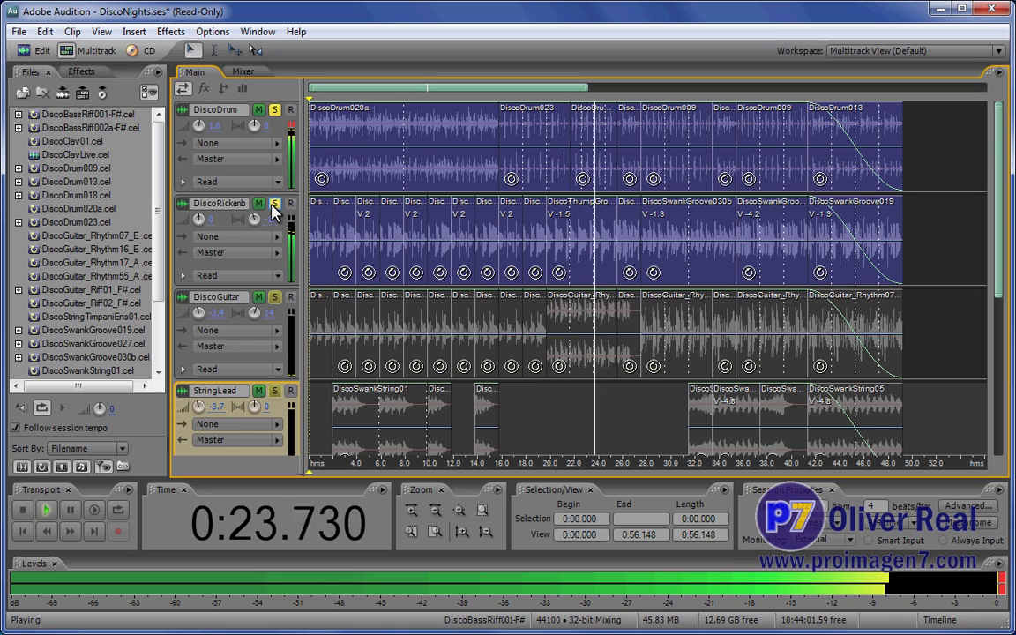
left_click(274, 297)
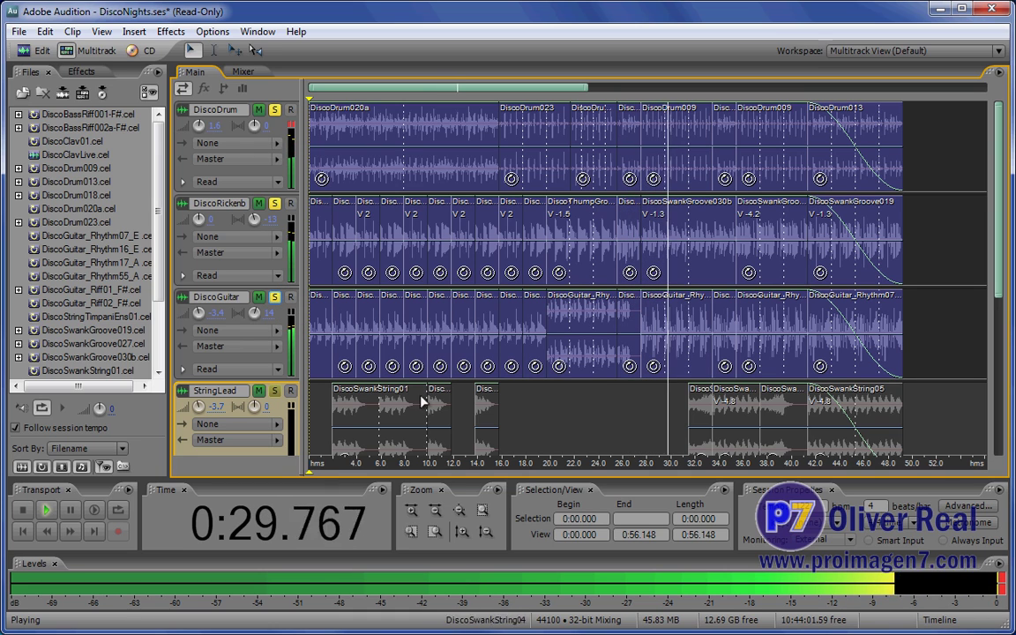
left_click(276, 392)
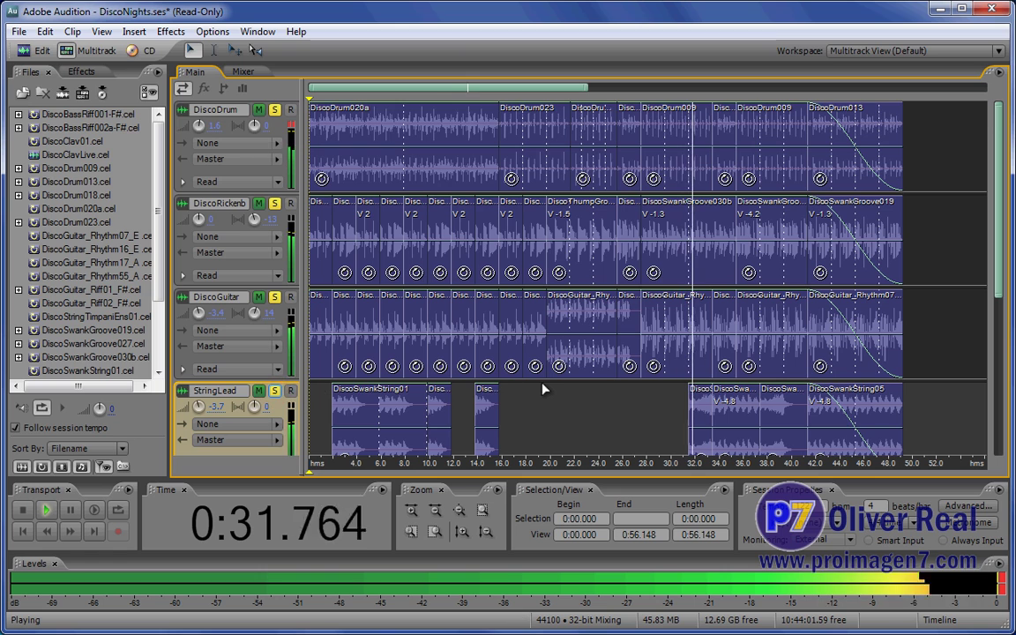
scroll(541, 388, "down", 2)
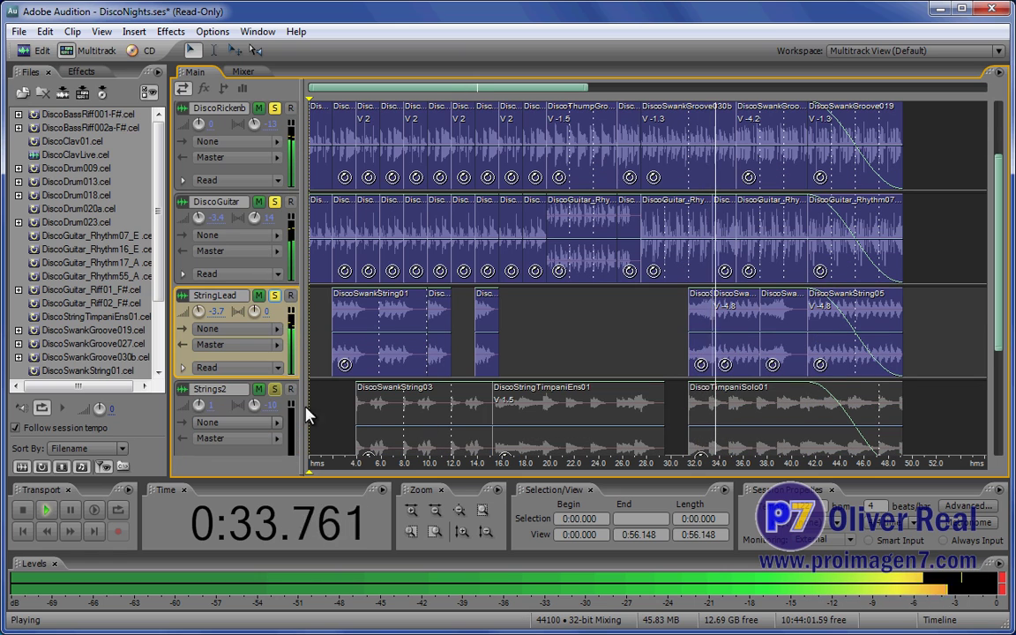
left_click(275, 389)
scroll(518, 391, "down", 4)
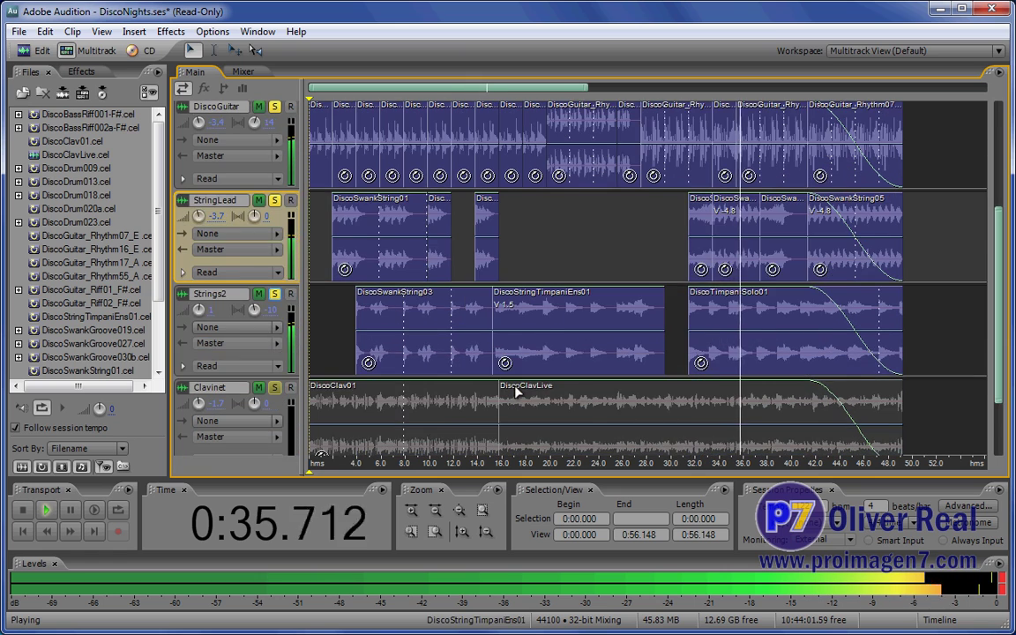
left_click(275, 341)
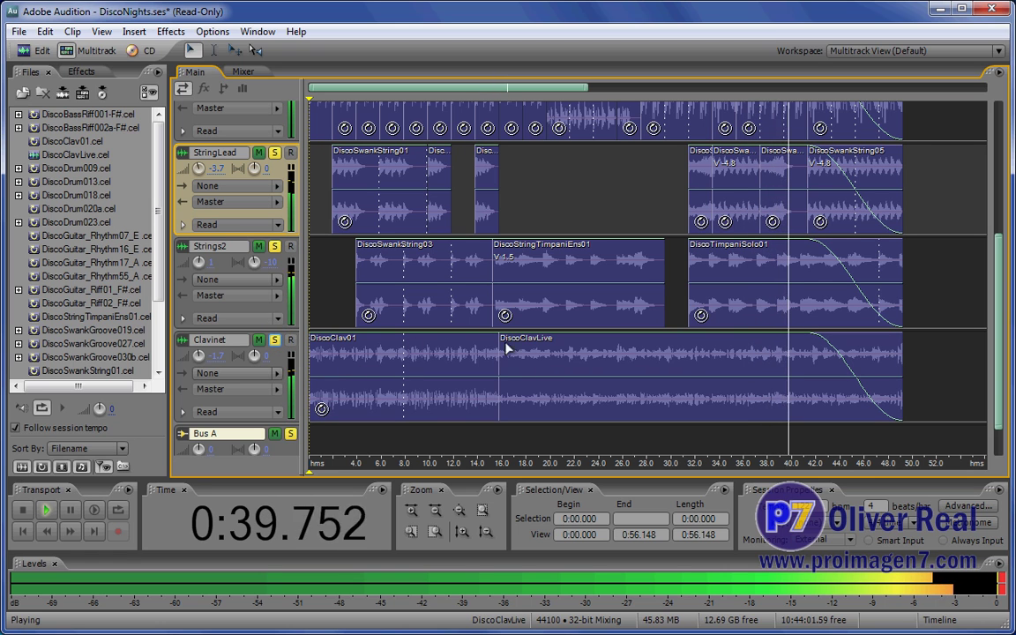
Step: Stop playback and close the session with all its media without saving changes
scroll(670, 351, "up", 3)
scroll(670, 351, "up", 2)
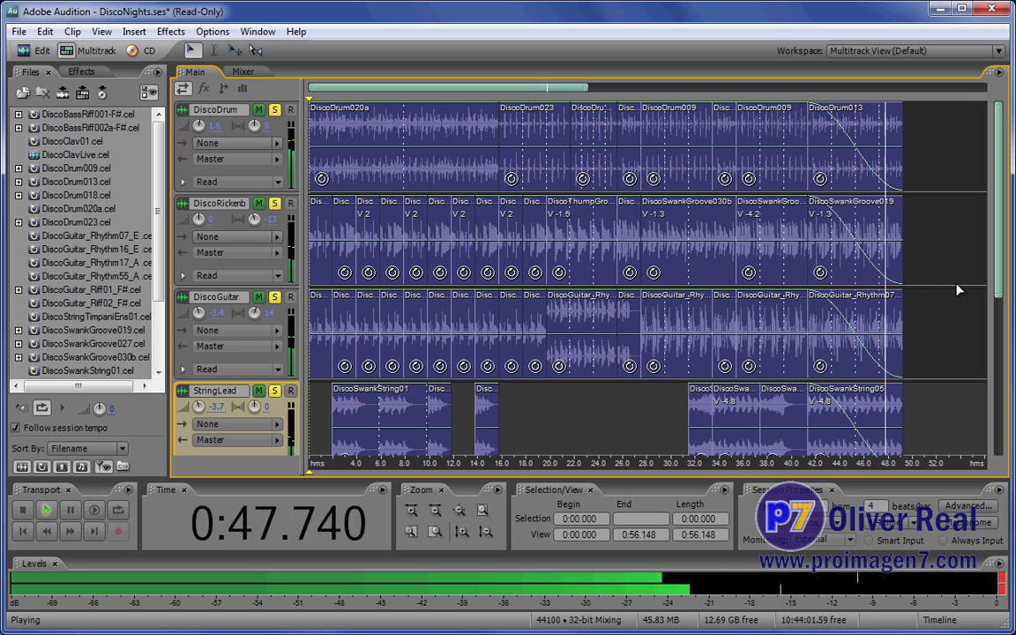
left_click(23, 509)
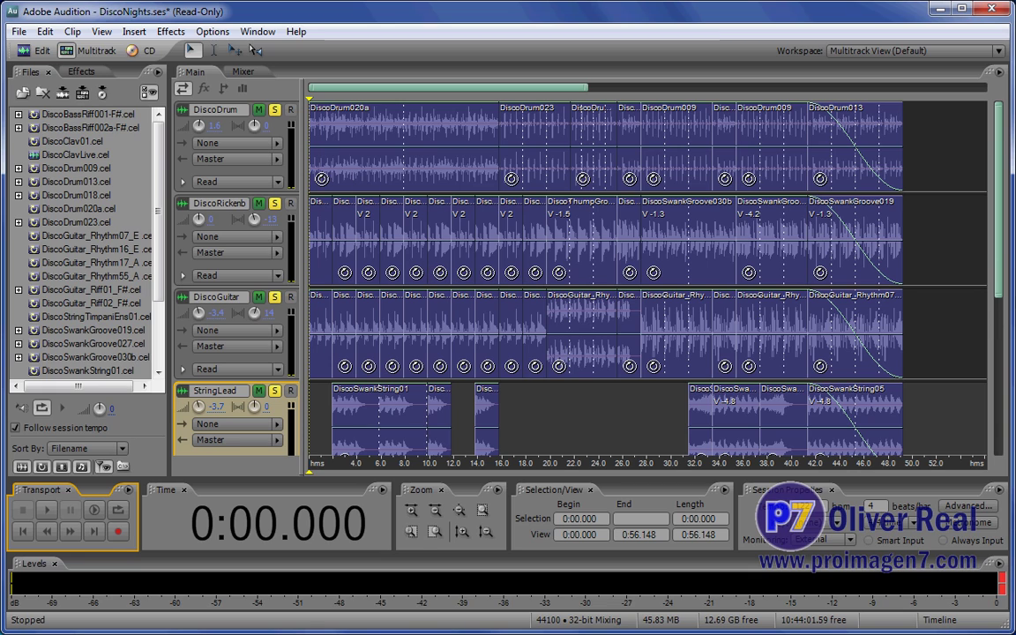
left_click_drag(991, 239, 966, 253)
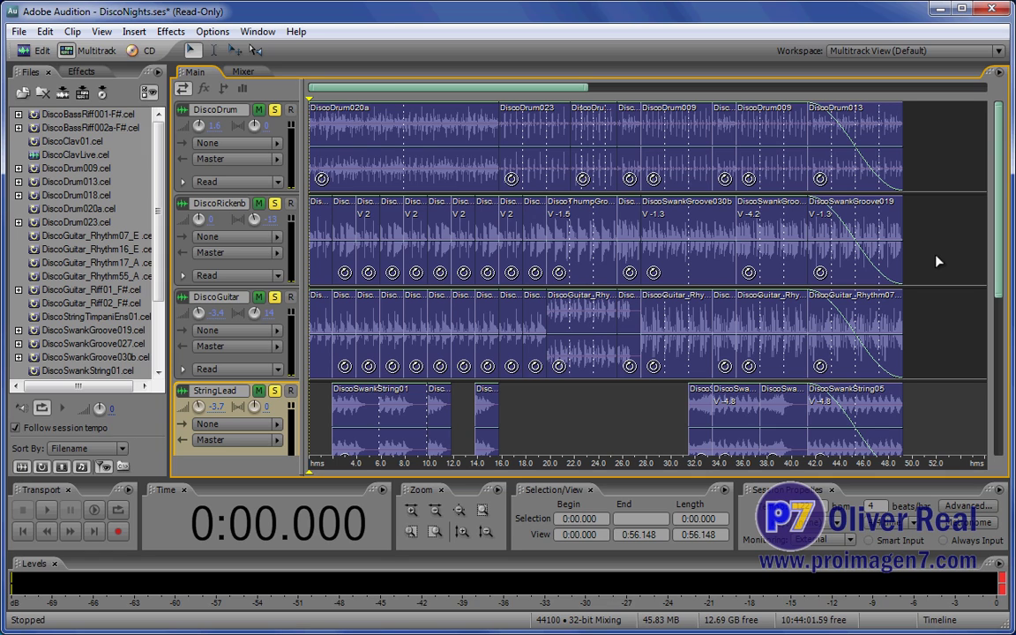
left_click(19, 32)
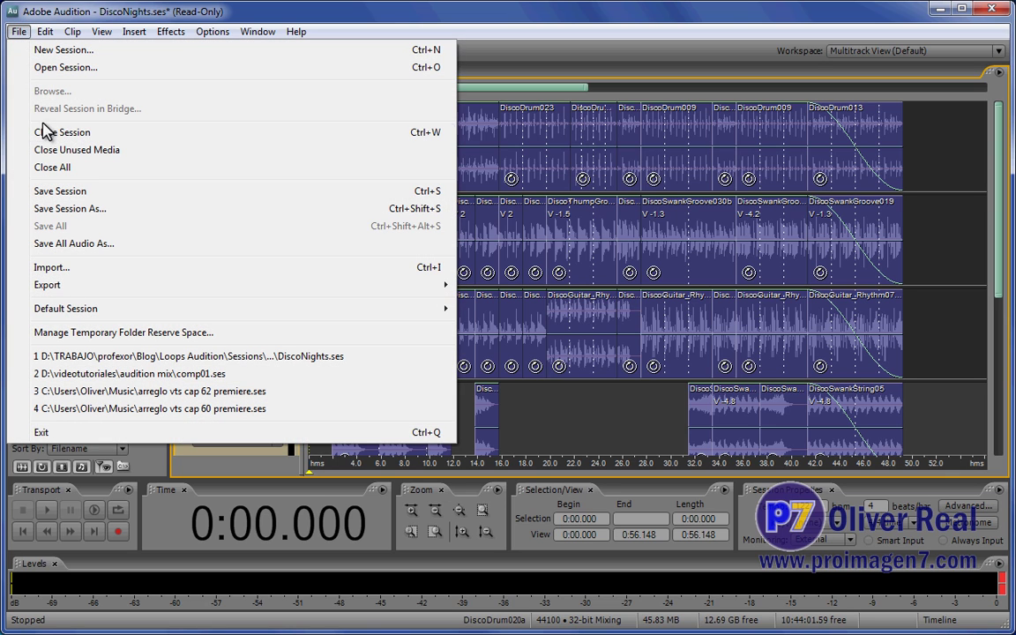
left_click(49, 169)
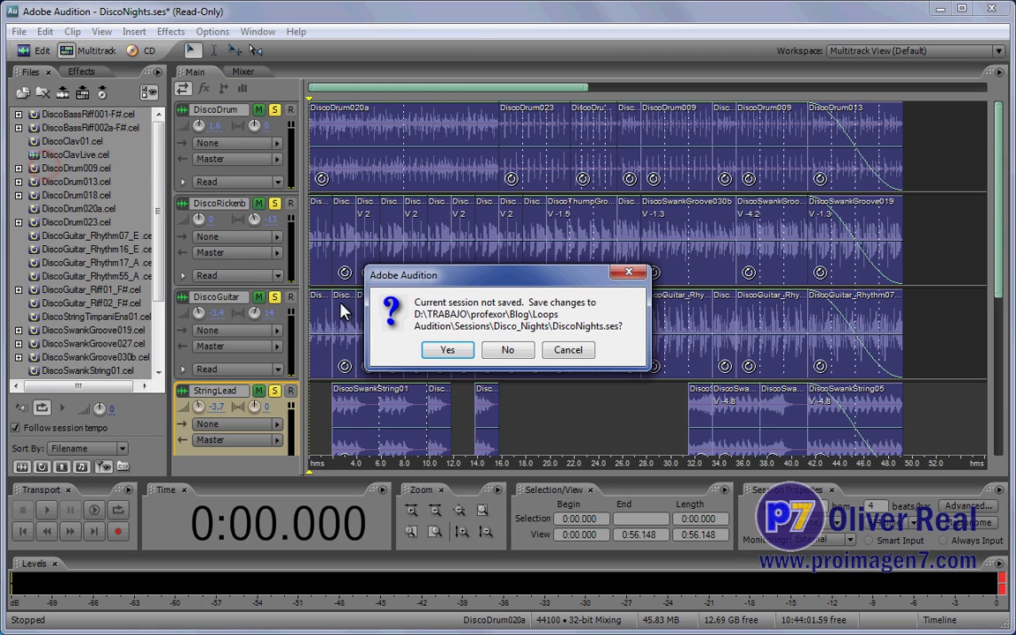
left_click(517, 351)
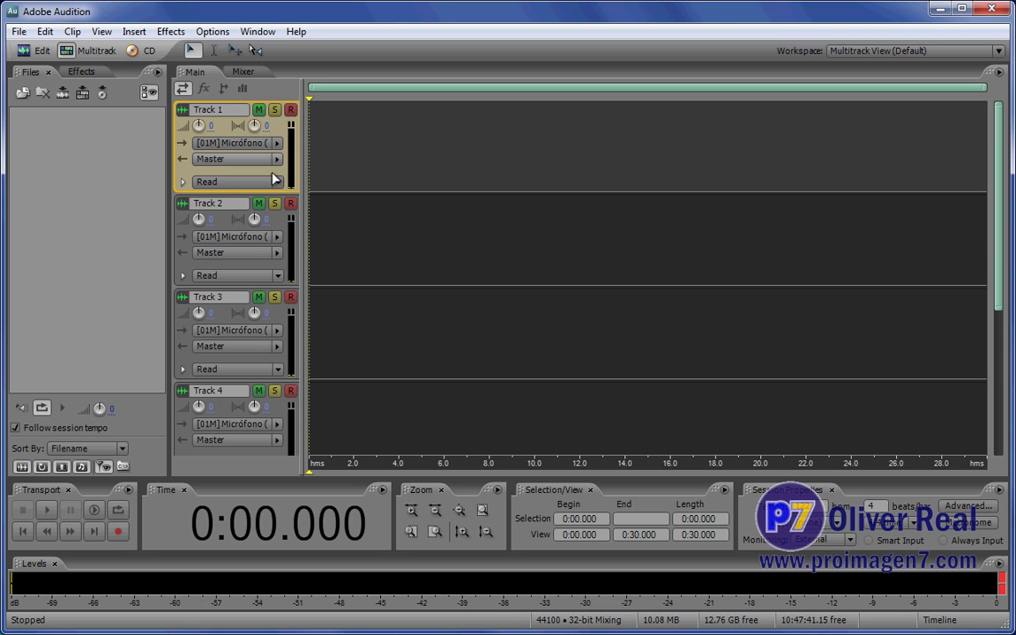
Step: Show the empty waveform Edit view and return to the Multitrack view
left_click(23, 51)
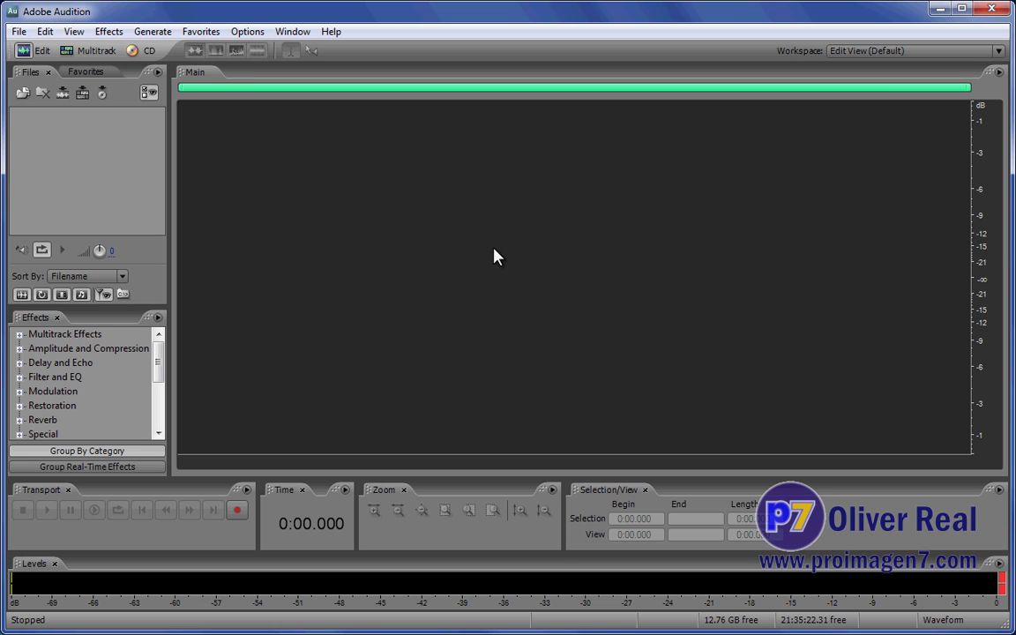
left_click(66, 50)
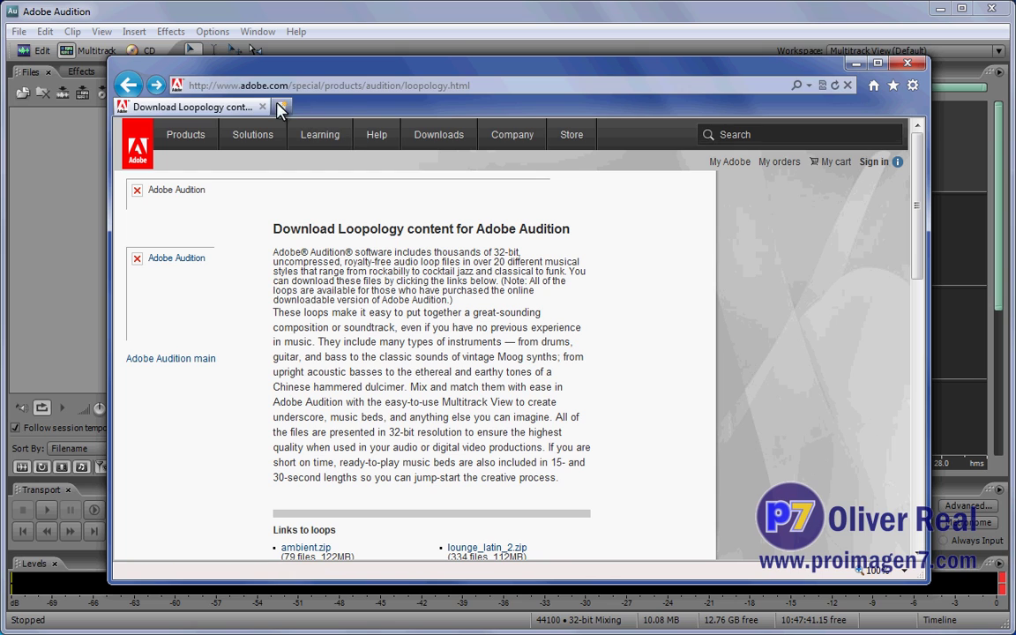
Step: In the browser, examine Adobe's Loopology download page, including the links to loops, music beds and sample sessions
left_click(342, 227)
left_click_drag(343, 227, 407, 228)
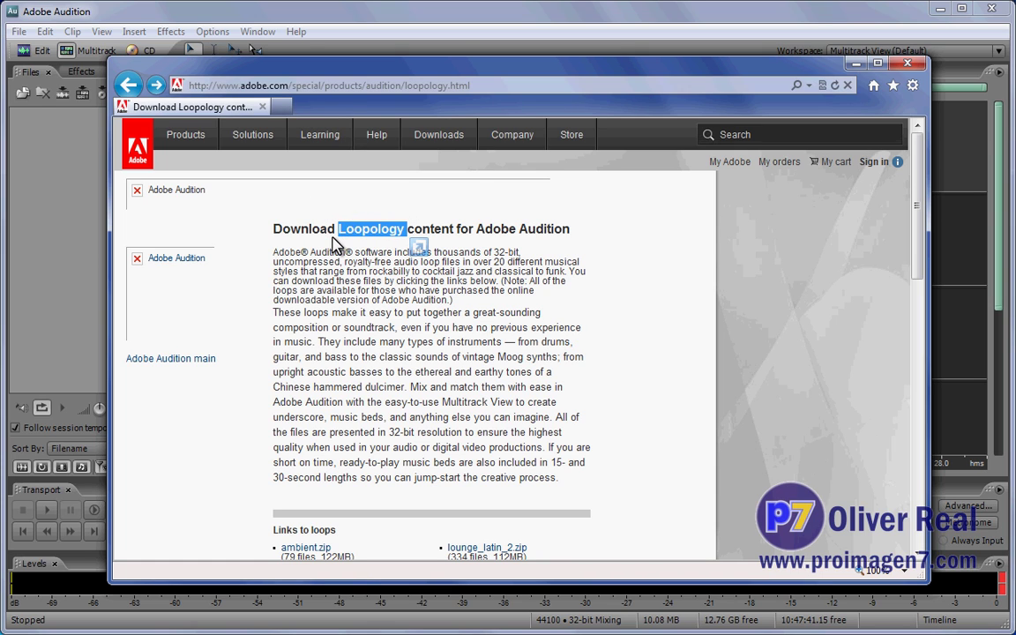
left_click(327, 209)
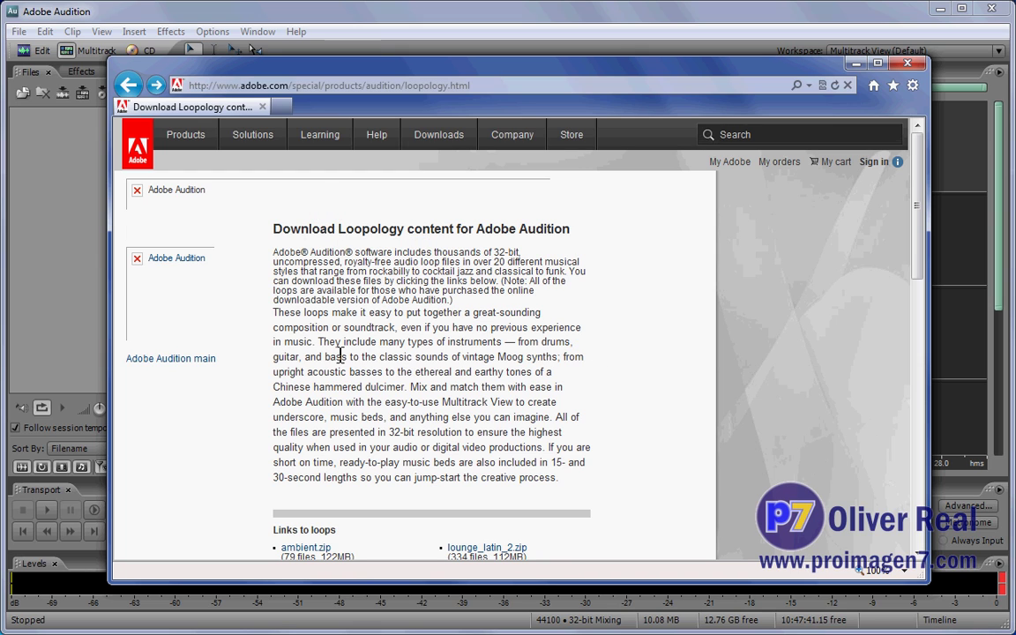
scroll(427, 422, "down", 4)
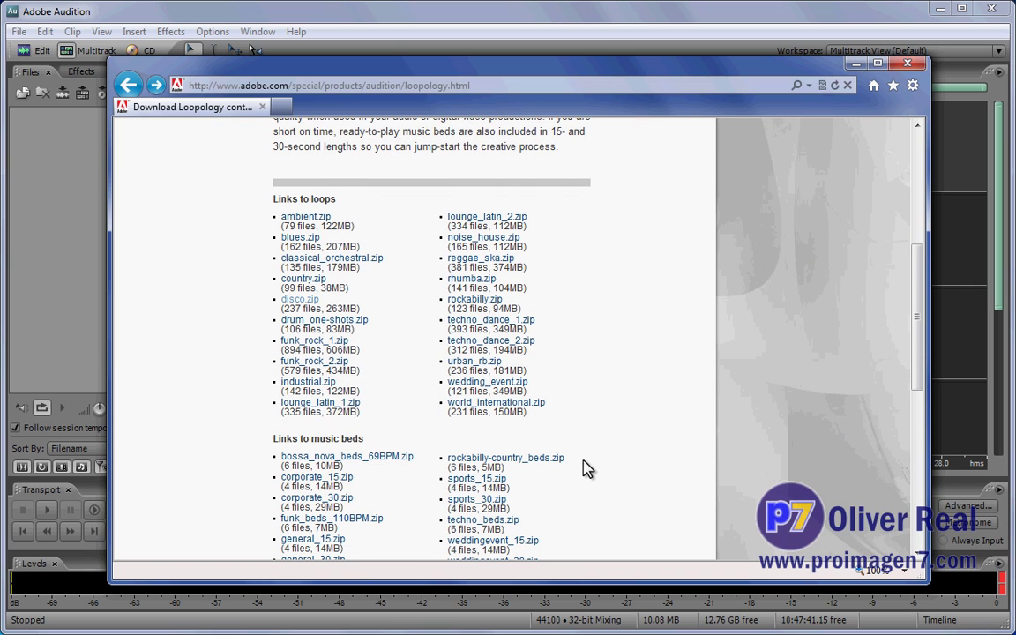
scroll(583, 470, "down", 3)
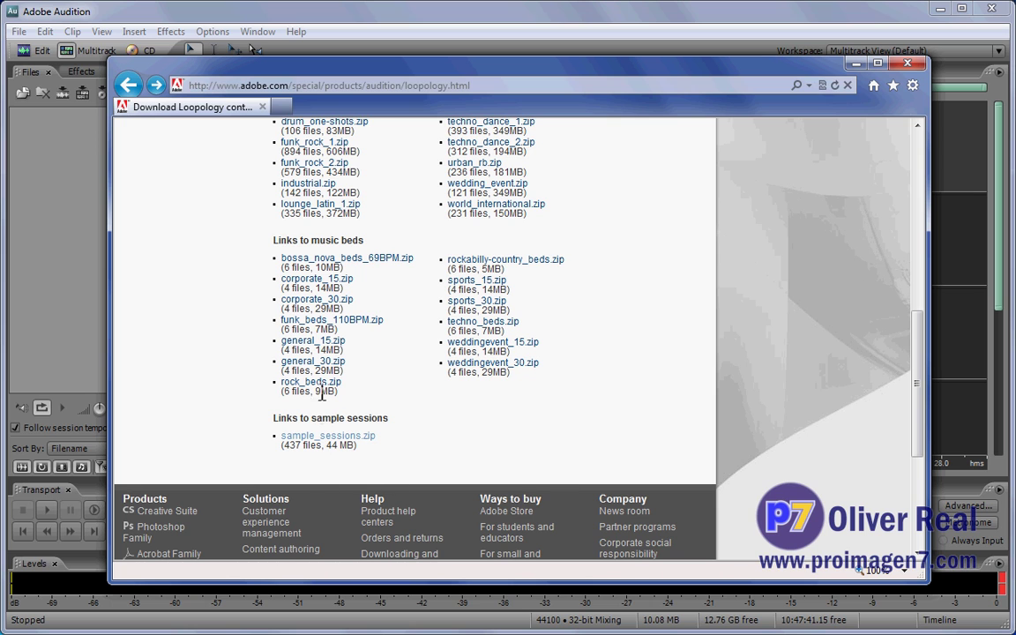
scroll(477, 392, "up", 1)
scroll(436, 502, "up", 2)
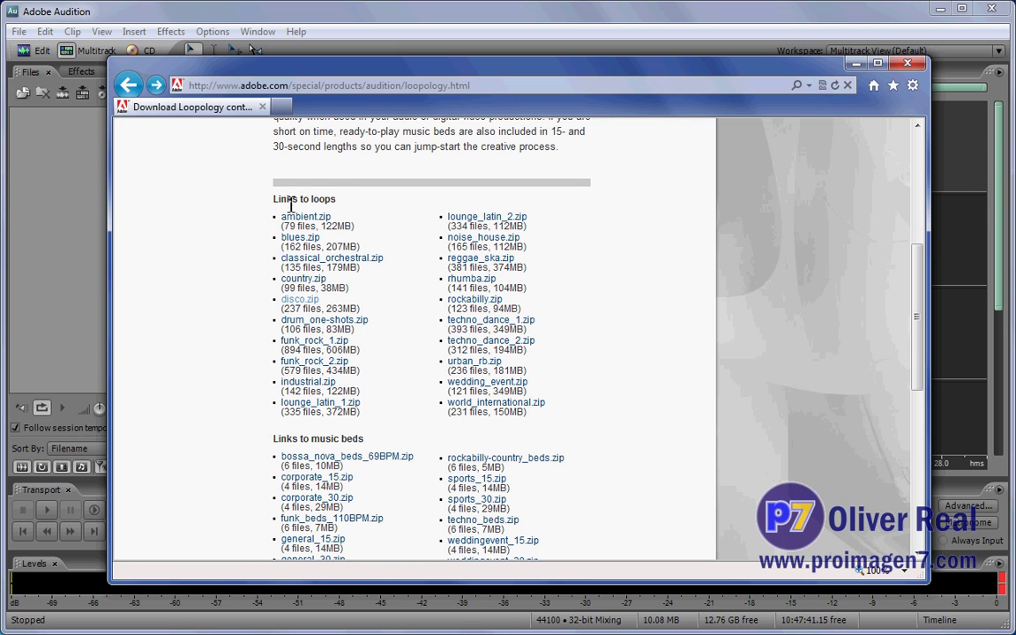
left_click_drag(275, 197, 336, 201)
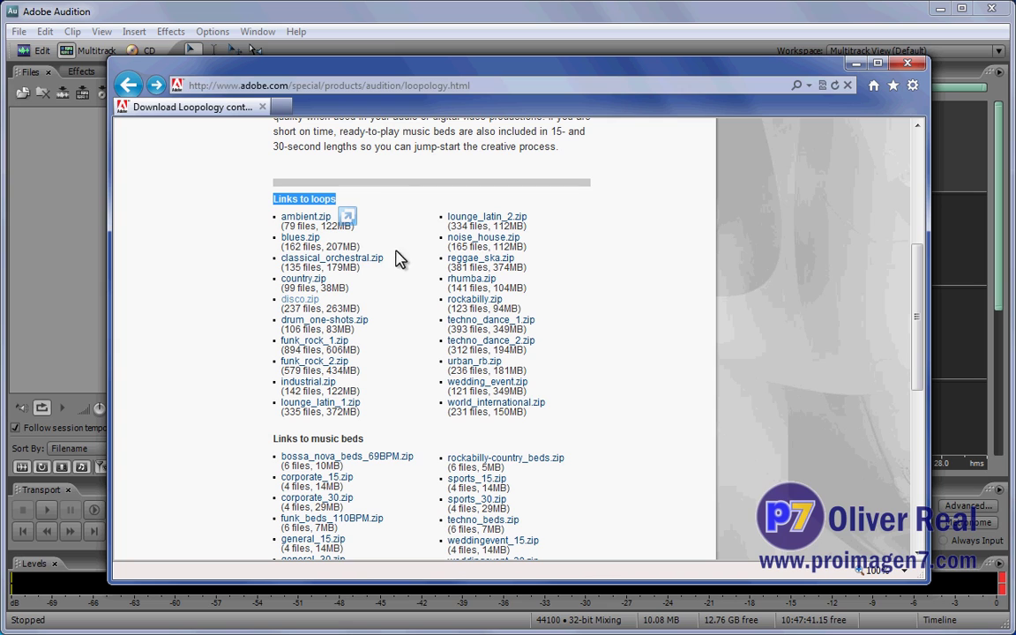
Step: Choose the disco.zip loop download and locate the disco archive in the Loops Audition folder in Windows Explorer
left_click(291, 300)
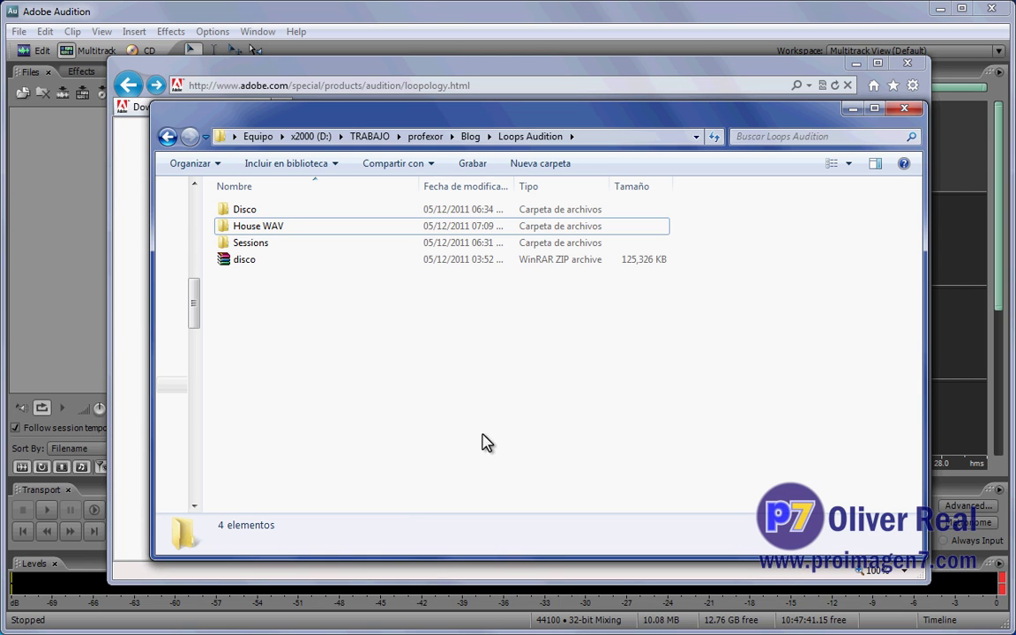
left_click(243, 263)
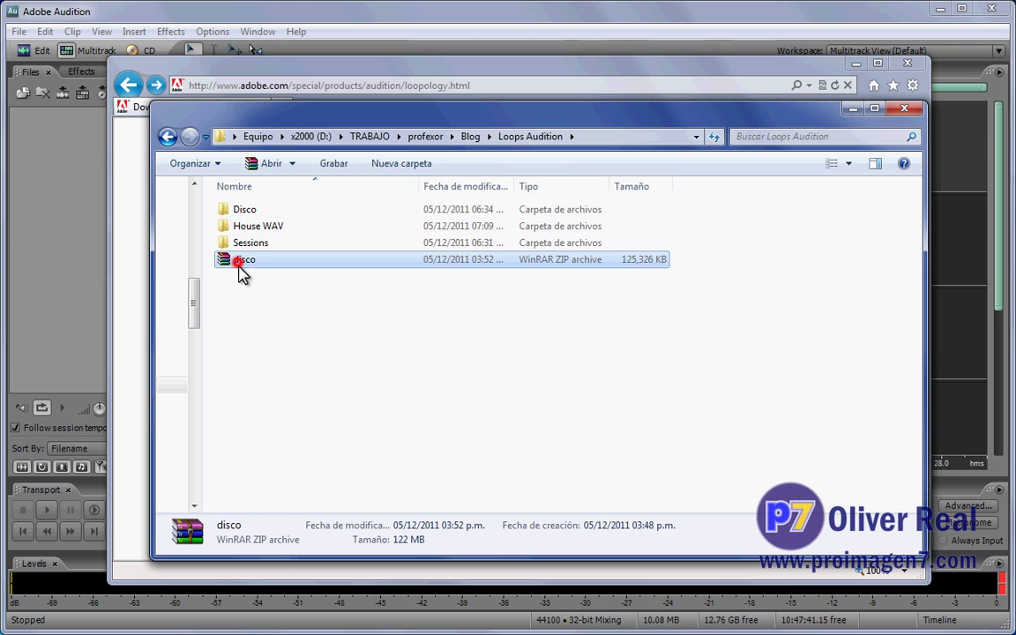
left_click_drag(335, 124, 591, 131)
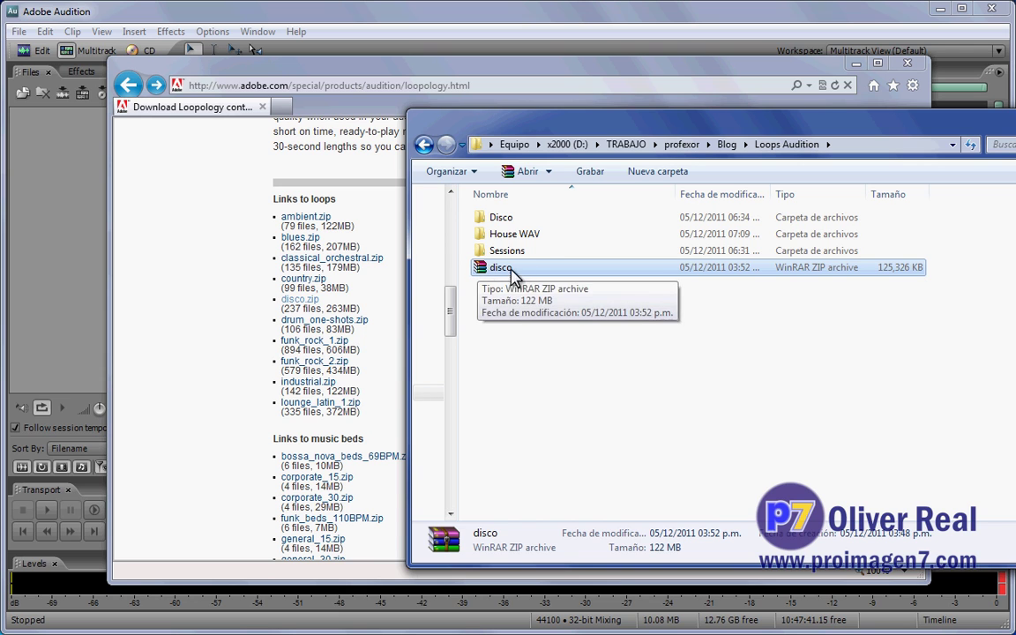
left_click_drag(699, 118, 429, 125)
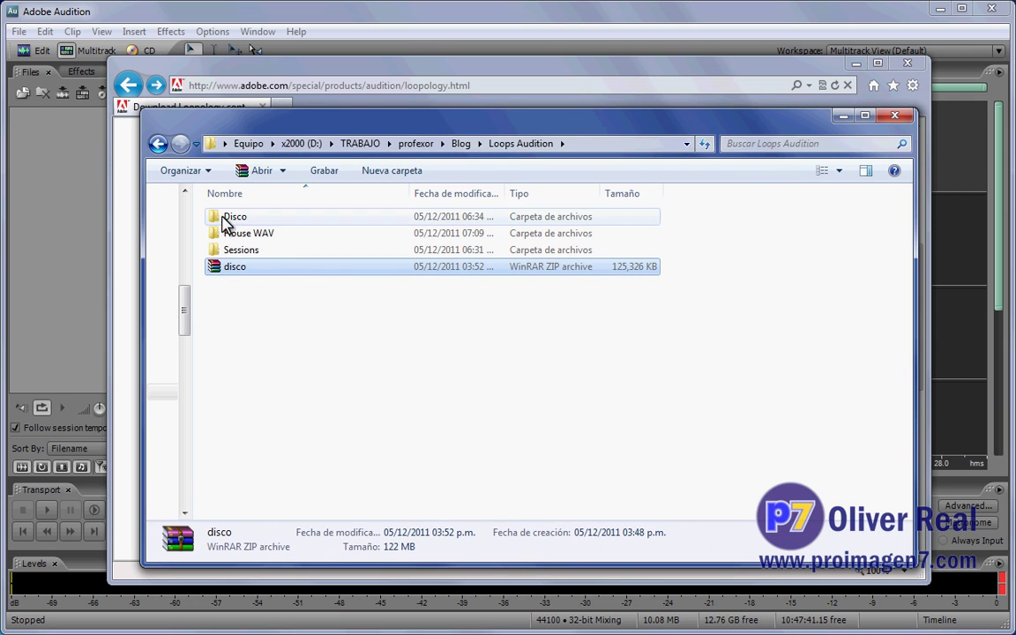
Step: Open the disco archive in WinRAR and select the Disco folder inside it
left_click(226, 217)
double_click(216, 267)
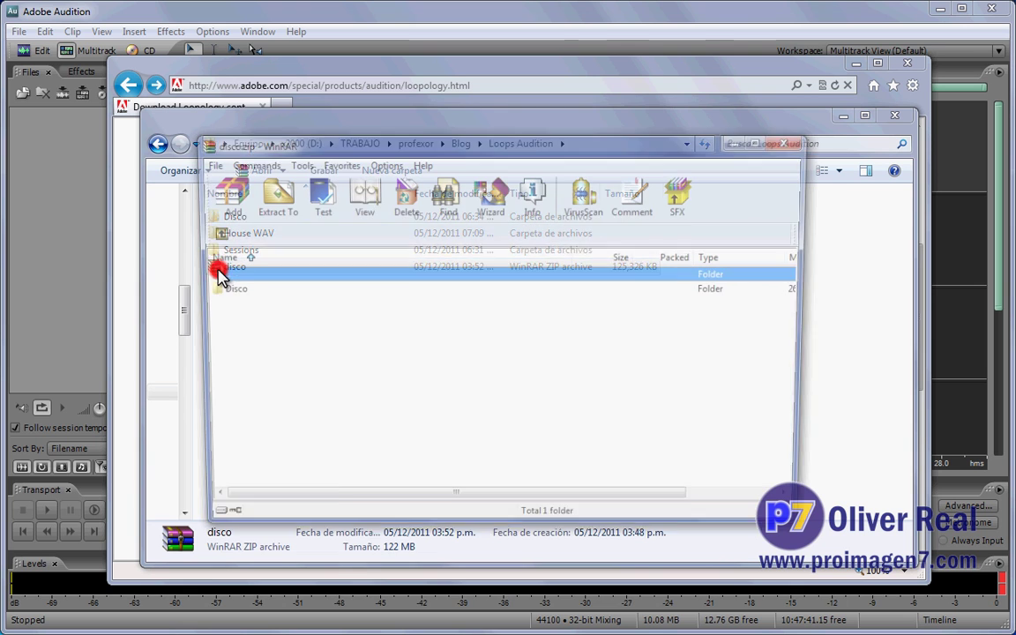
left_click(243, 289)
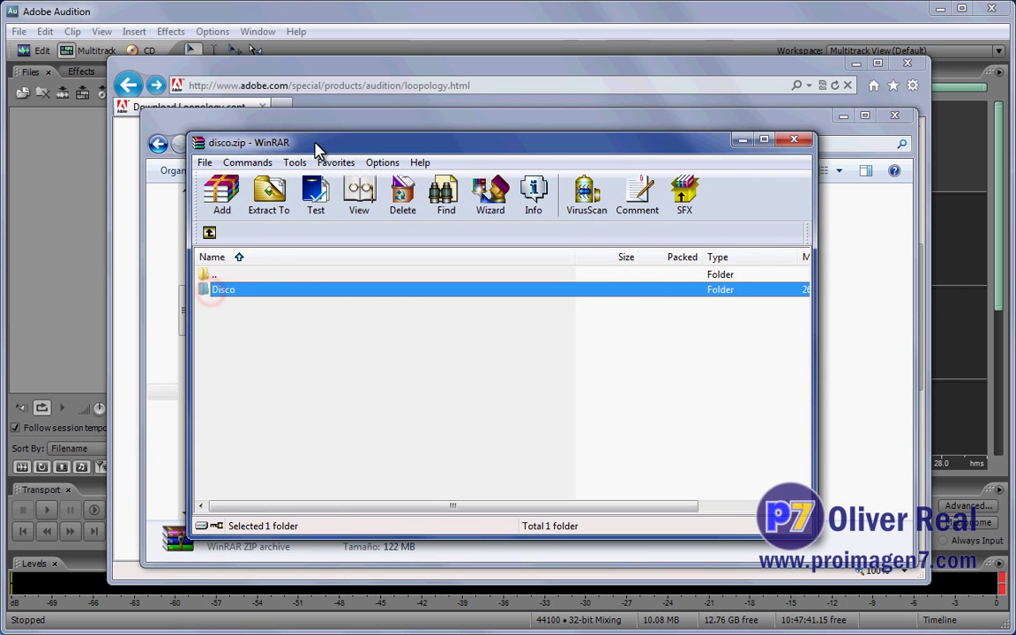
Step: Close the disco archive and open the extracted Disco folder in Loops Audition
left_click_drag(291, 141, 421, 150)
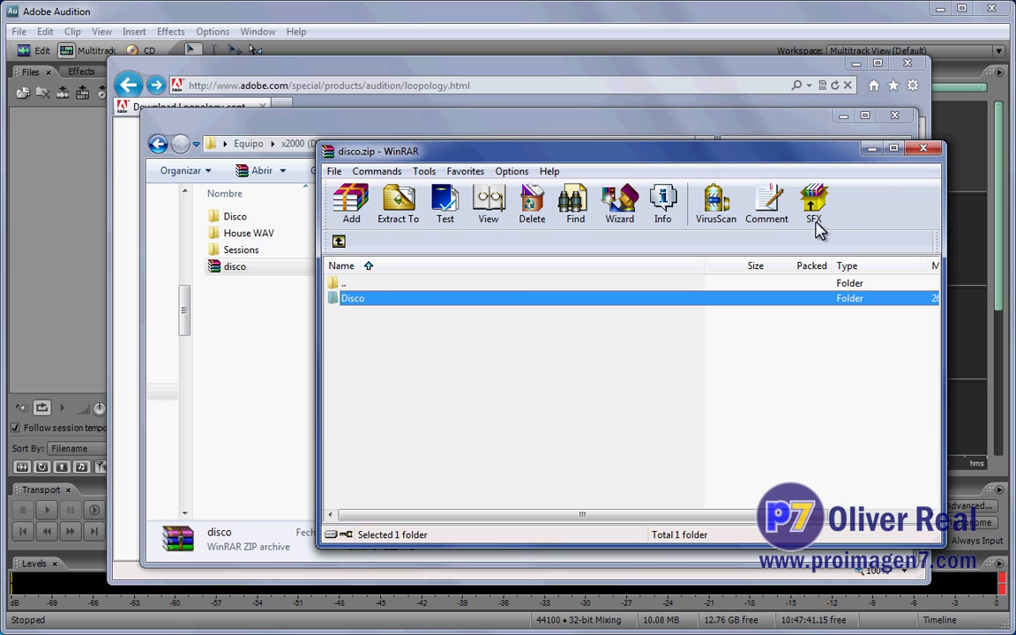
left_click(922, 148)
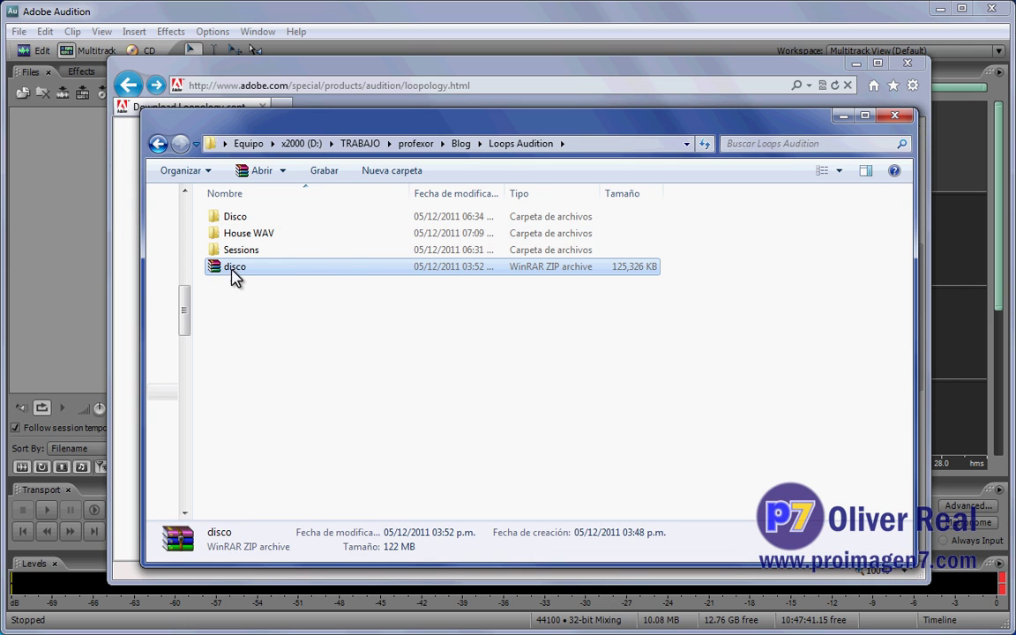
double_click(227, 220)
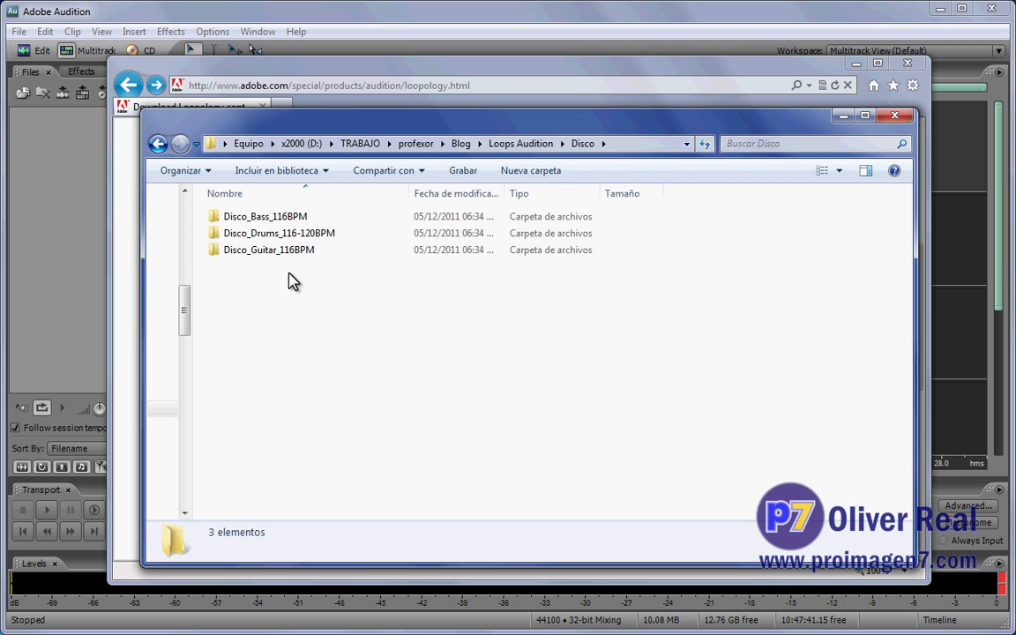
Step: Review the Loopology page's description and its links to loops, music beds and sample sessions, and minimize the browser
left_click(485, 70)
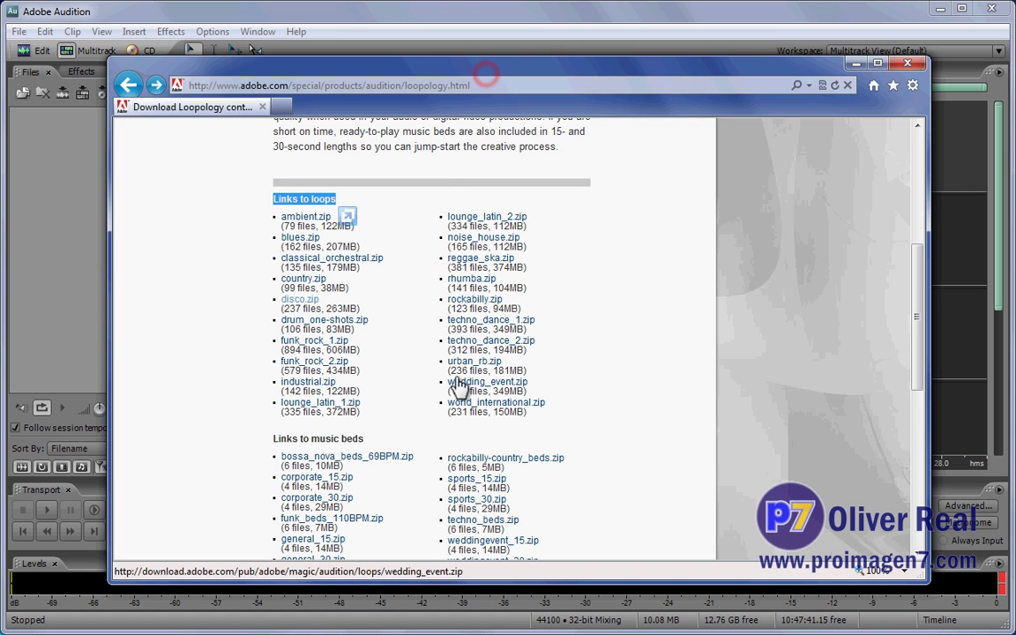
left_click(225, 282)
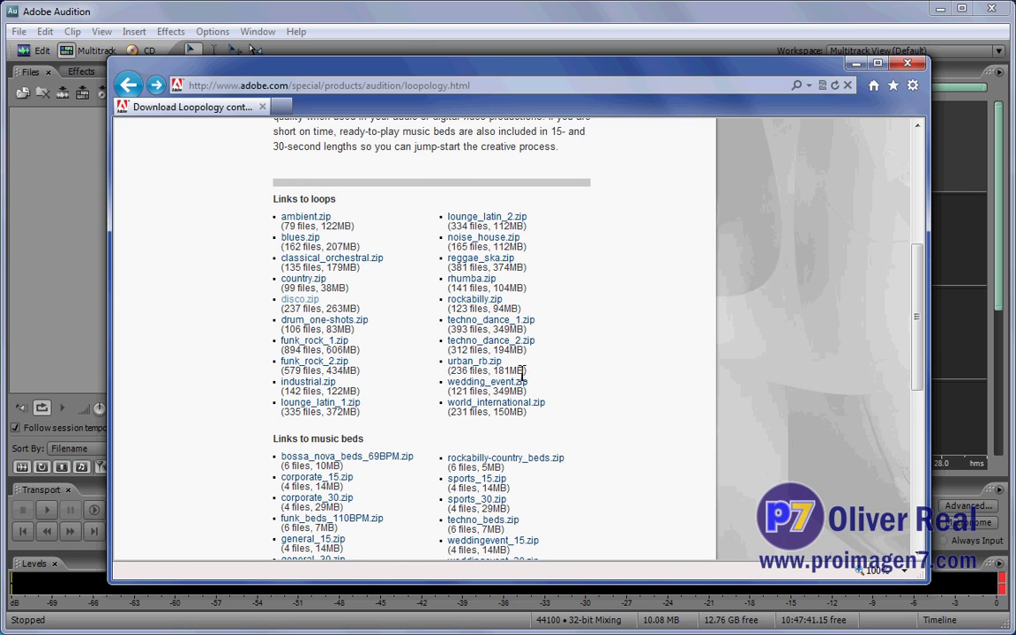
scroll(523, 372, "up", 4)
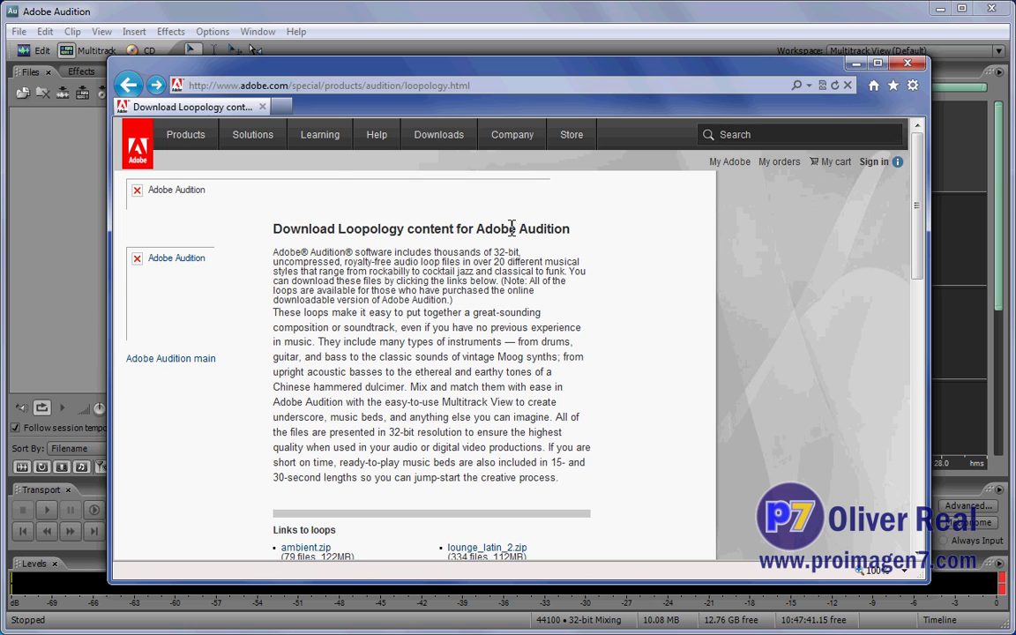
scroll(513, 483, "down", 3)
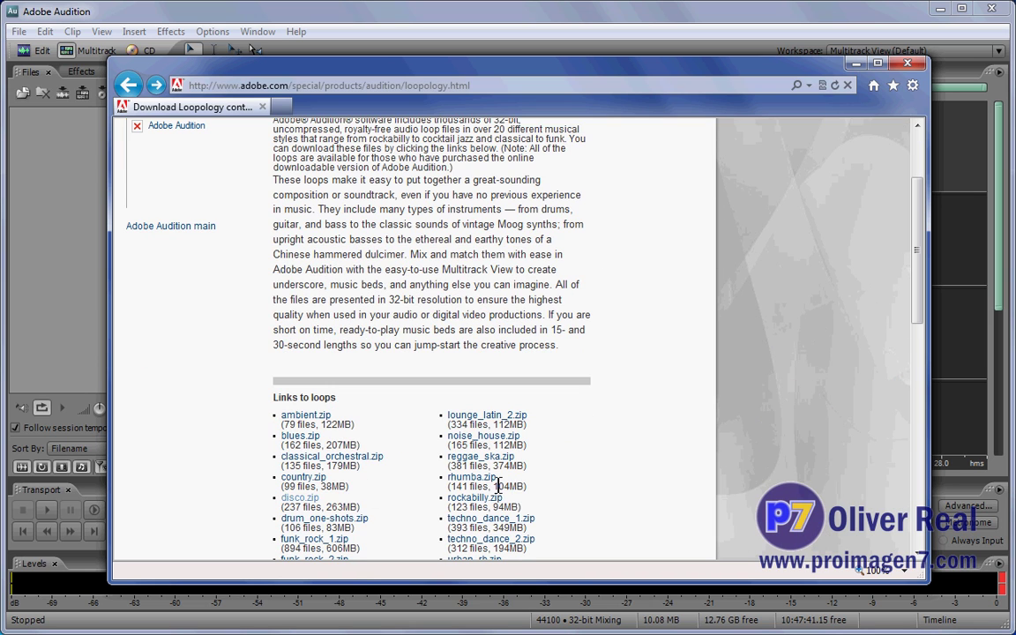
scroll(499, 485, "down", 10)
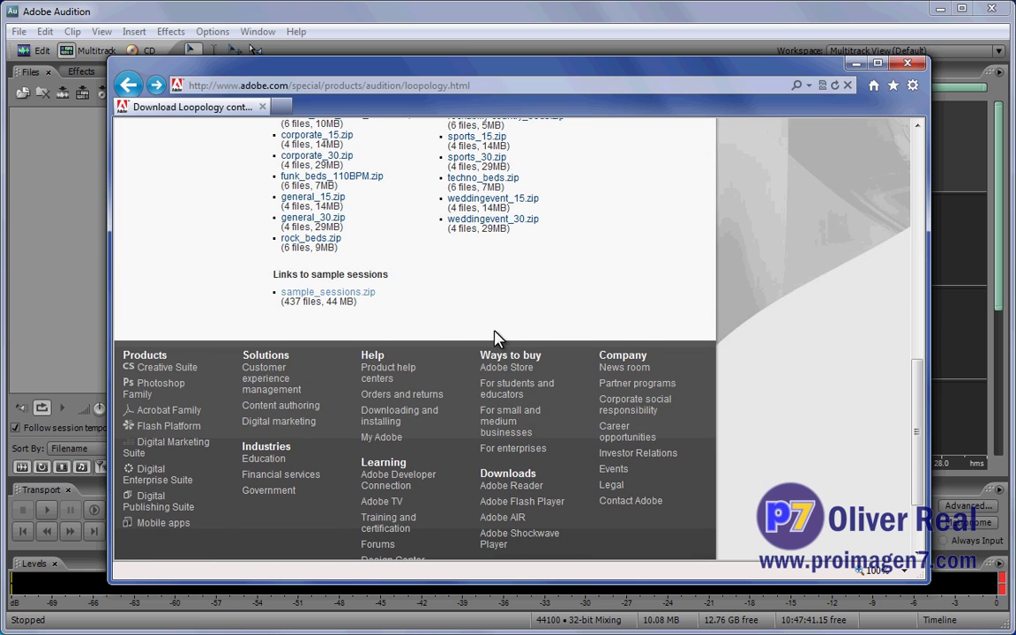
scroll(494, 345, "down", 2)
scroll(497, 340, "up", 2)
scroll(497, 340, "up", 10)
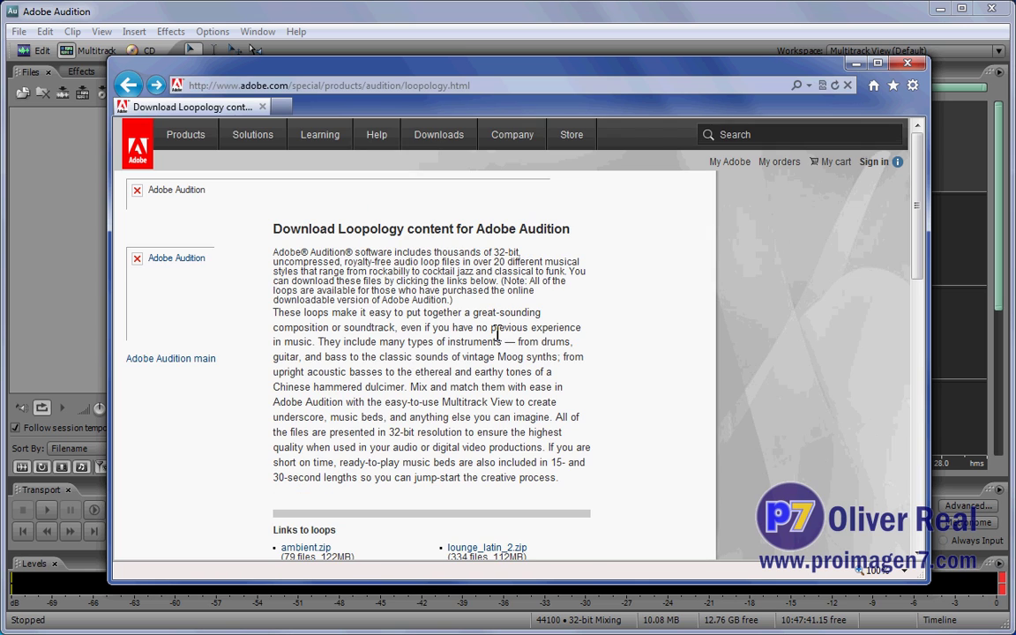
left_click(856, 64)
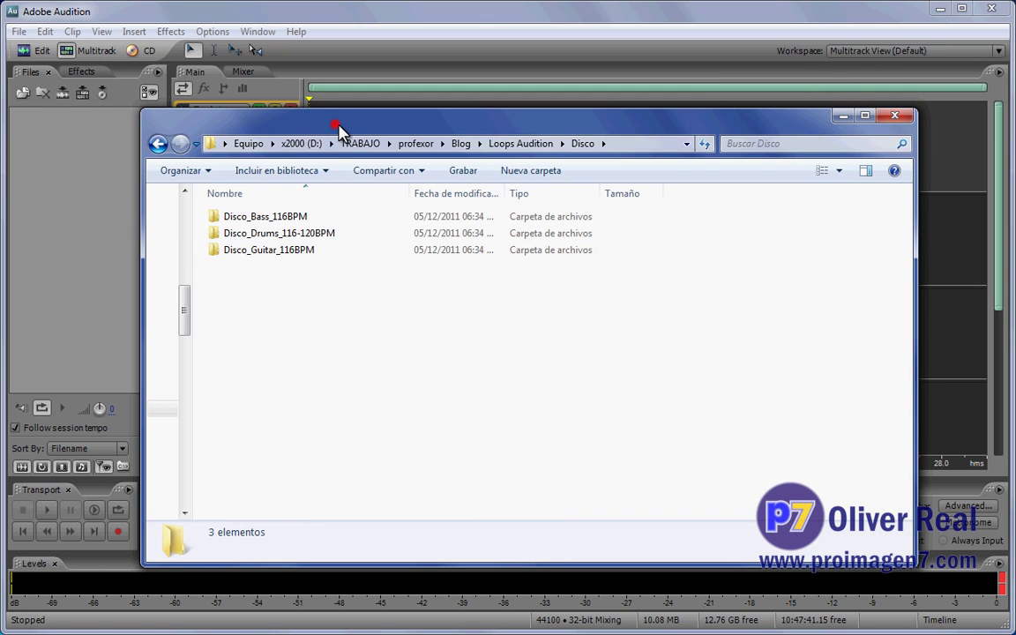
Step: Import the loops DiscoDrum001 through DiscoDrum002i from the Disco_Drums_116-120BPM folder into Audition's file list and return to Audition
left_click_drag(336, 125, 378, 135)
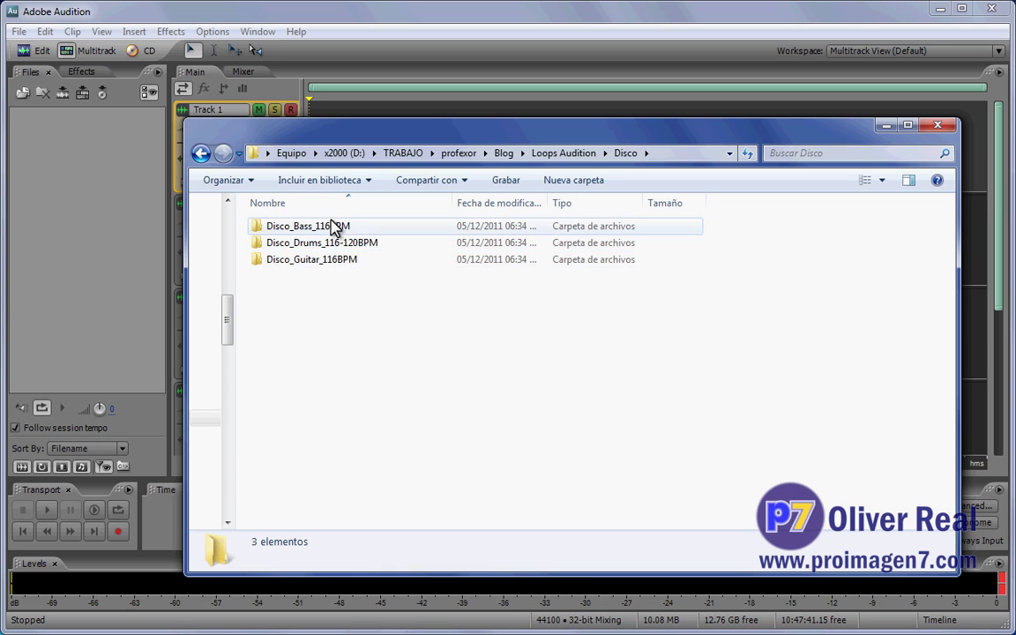
double_click(295, 248)
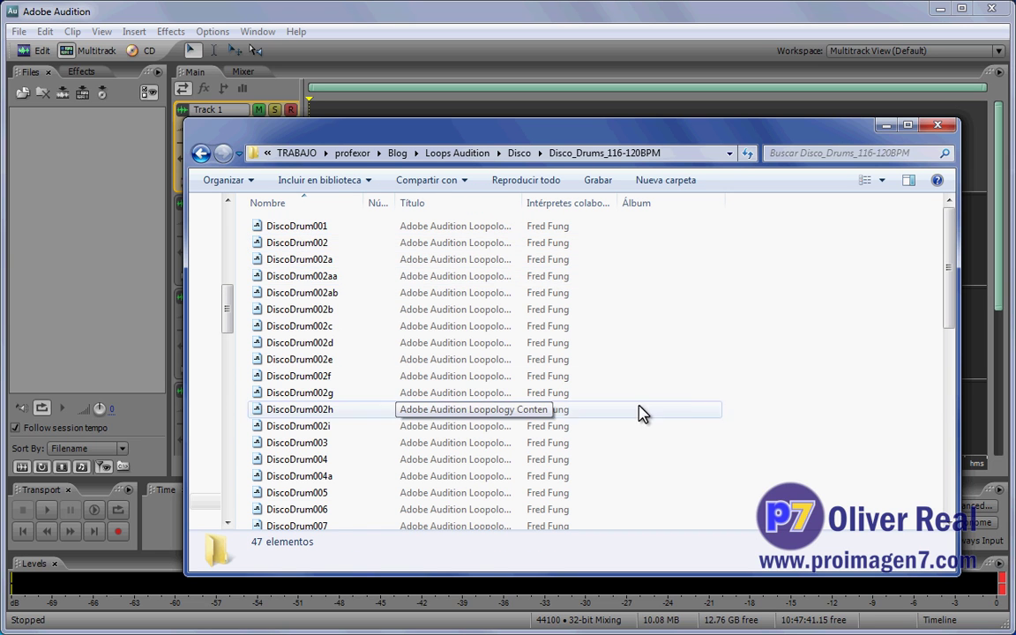
mouse_move(948, 287)
left_mouse_down()
mouse_move(934, 501)
mouse_move(933, 289)
left_mouse_up()
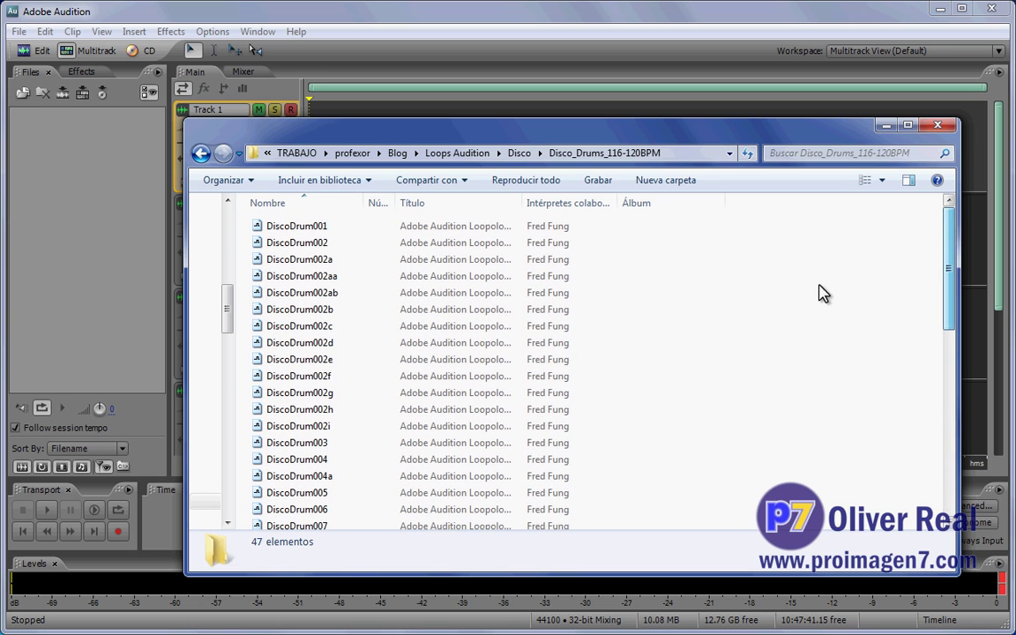
left_click(307, 234)
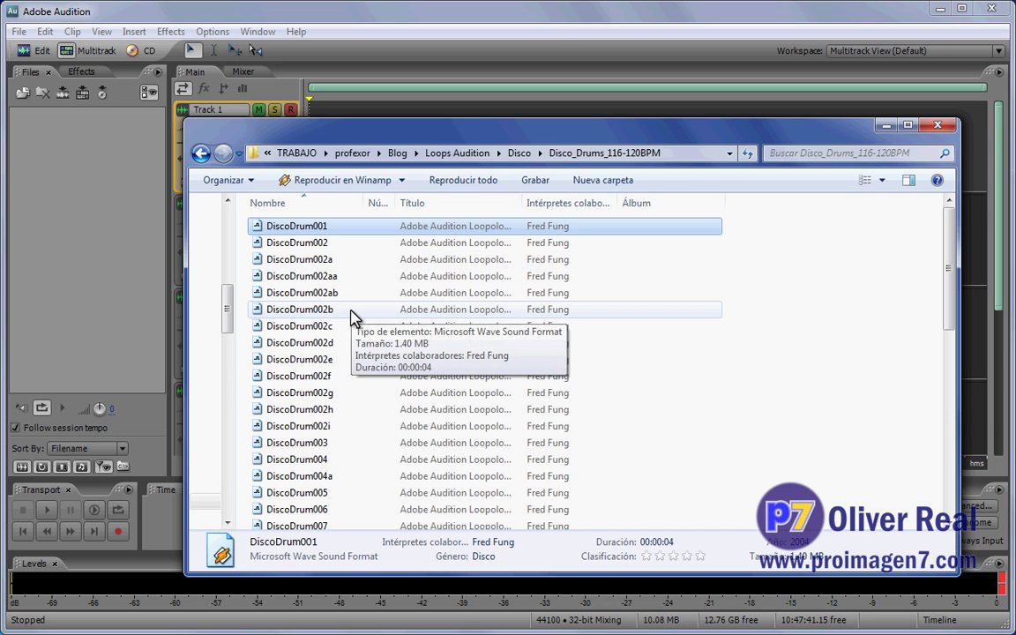
left_click(300, 425, "shift")
left_click_drag(278, 231, 99, 230)
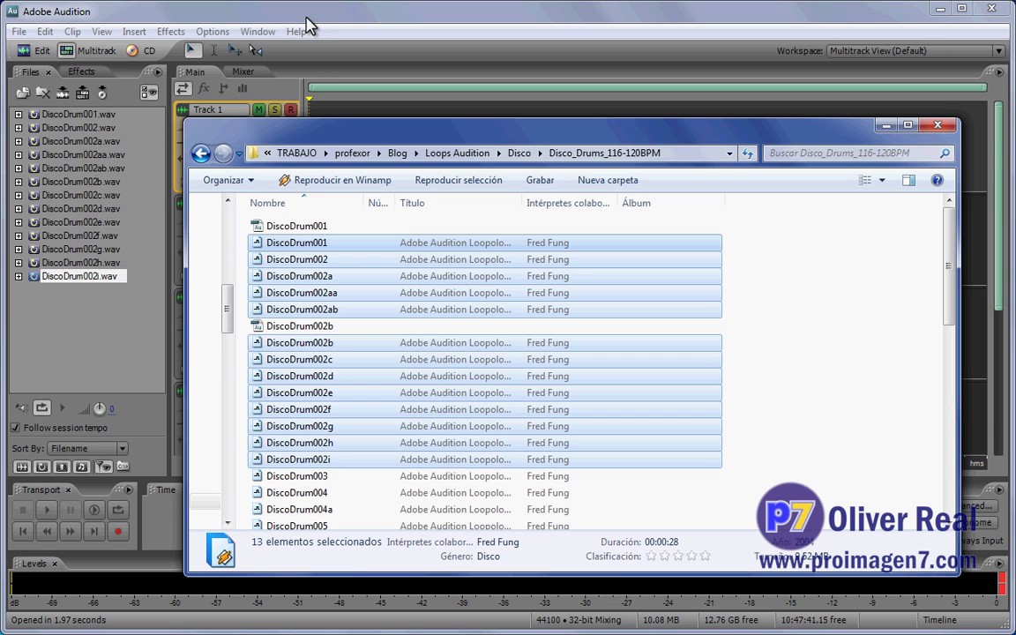
left_click(277, 16)
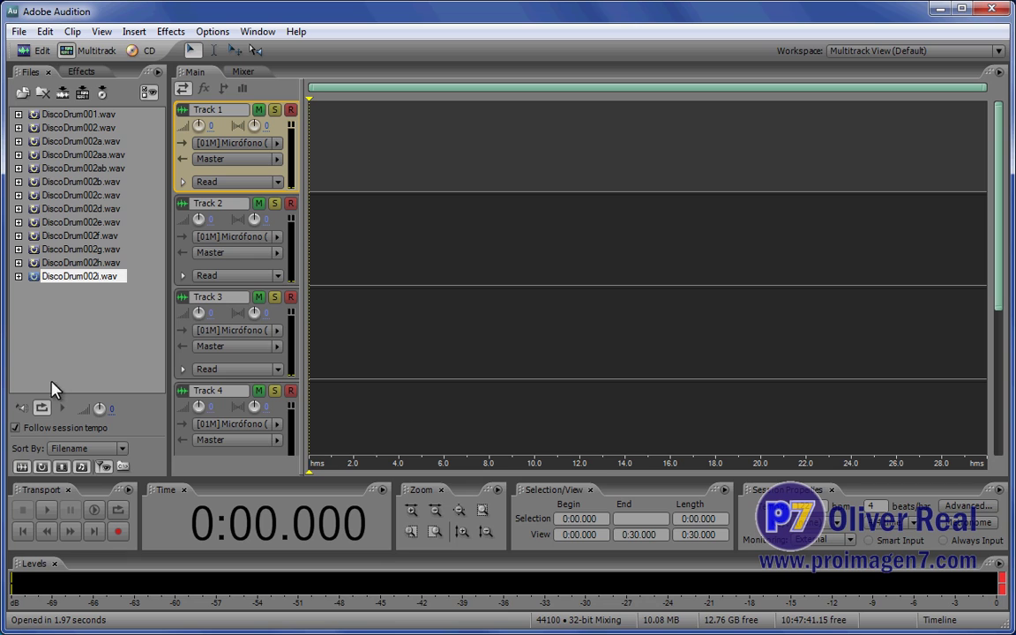
Step: Preview the imported loops DiscoDrum001, DiscoDrum002, DiscoDrum002a and DiscoDrum002aa, and stop the playback
left_click(55, 115)
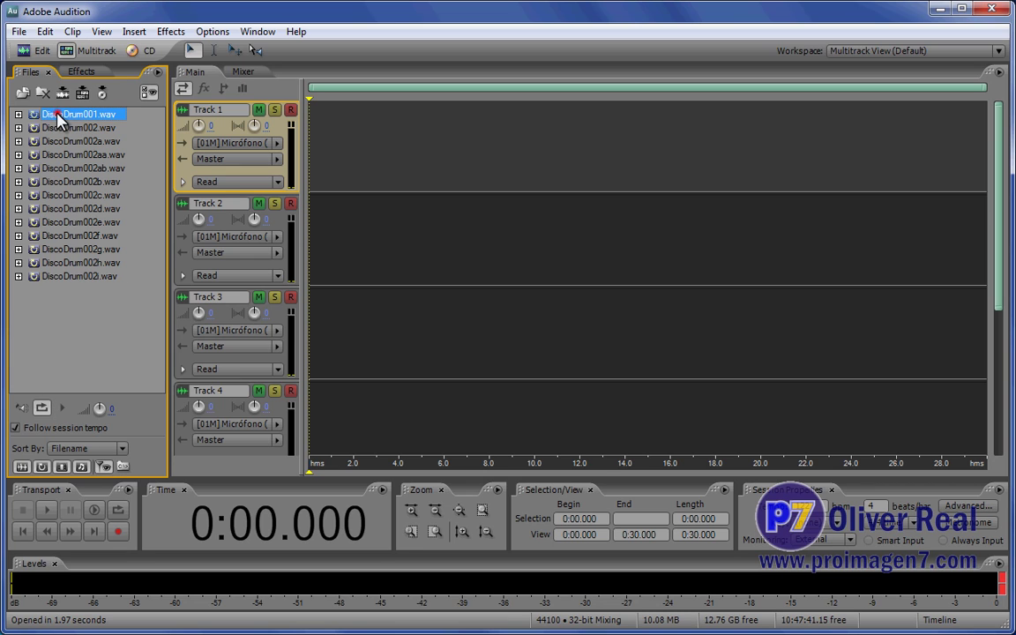
left_click(62, 408)
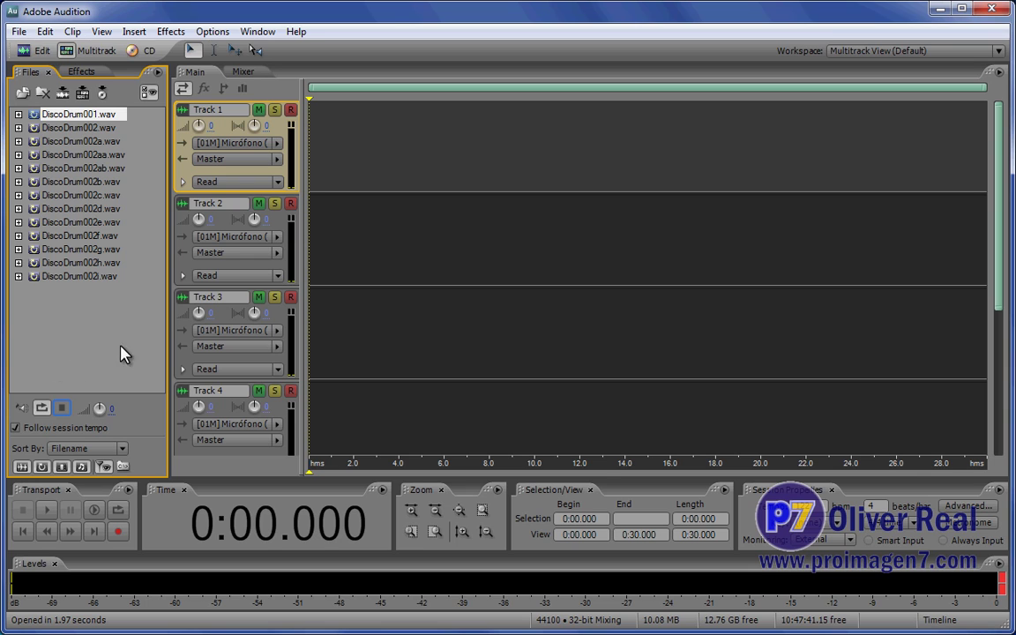
left_click(70, 128)
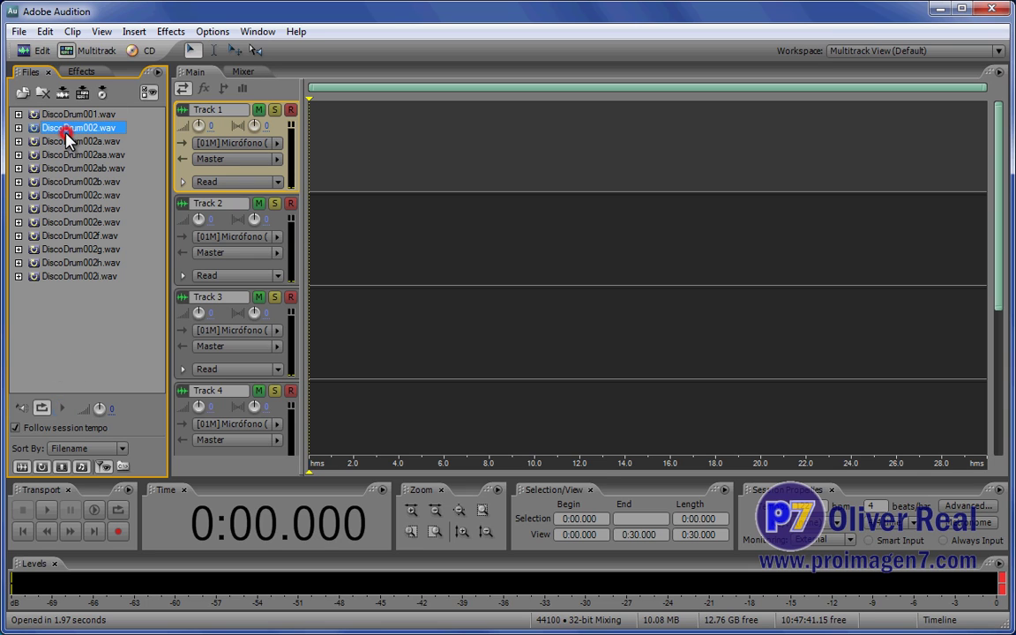
left_click(62, 409)
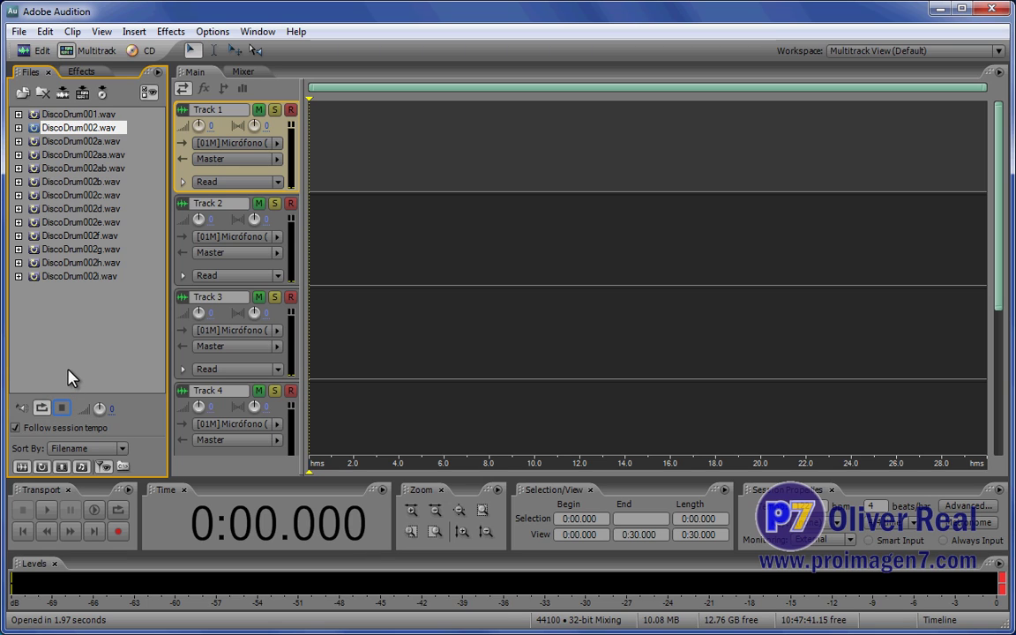
left_click(94, 142)
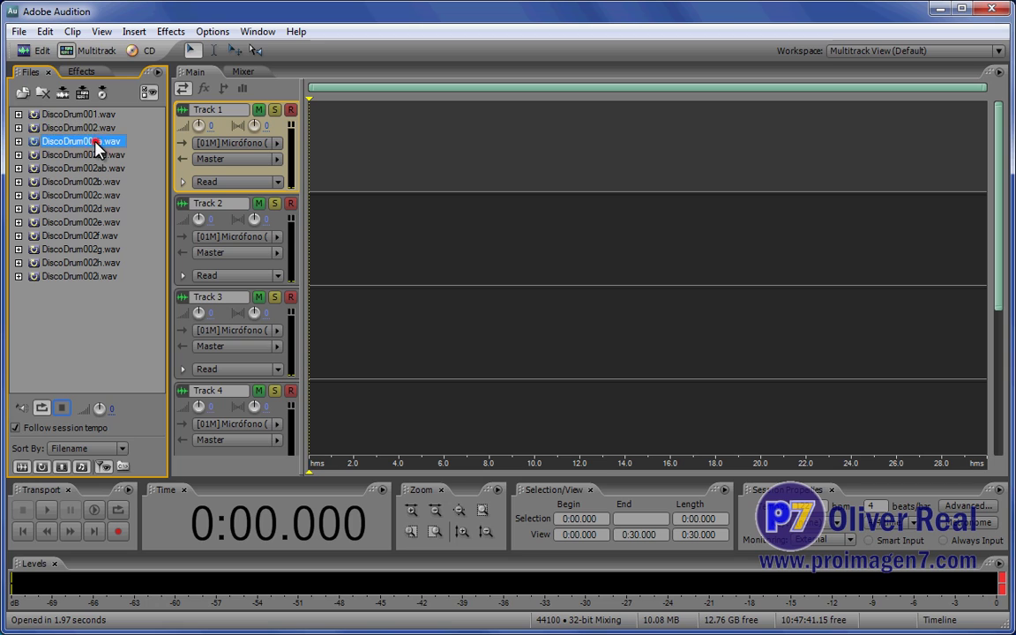
left_click(62, 410)
left_click(75, 154)
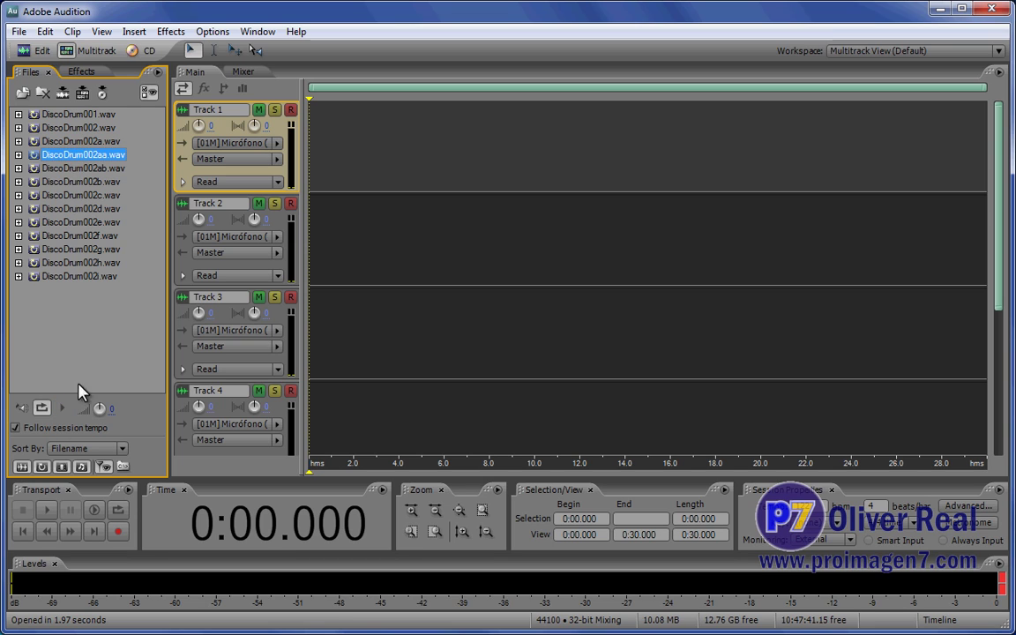
left_click(63, 409)
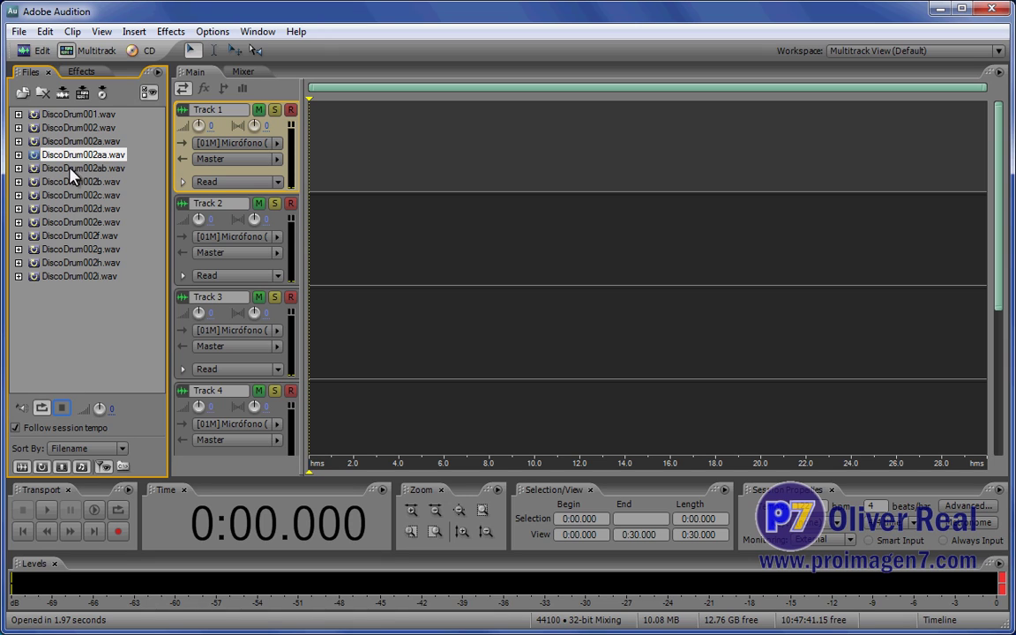
left_click(61, 408)
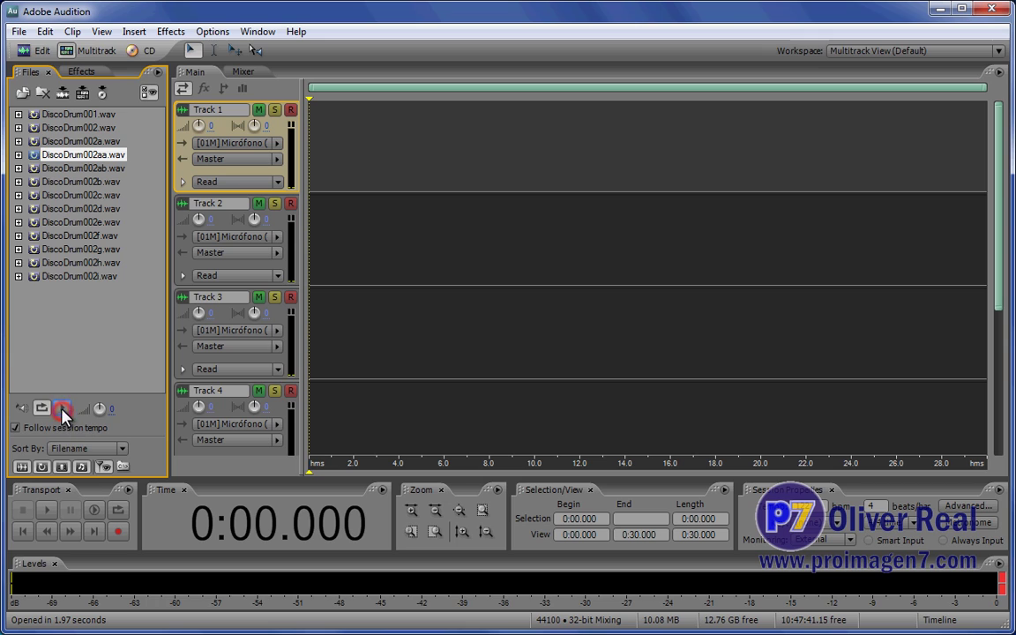
Step: Place DiscoDrum002aa.wav at the start of Track 1 and extend its loop to about 25 seconds
left_click(64, 156)
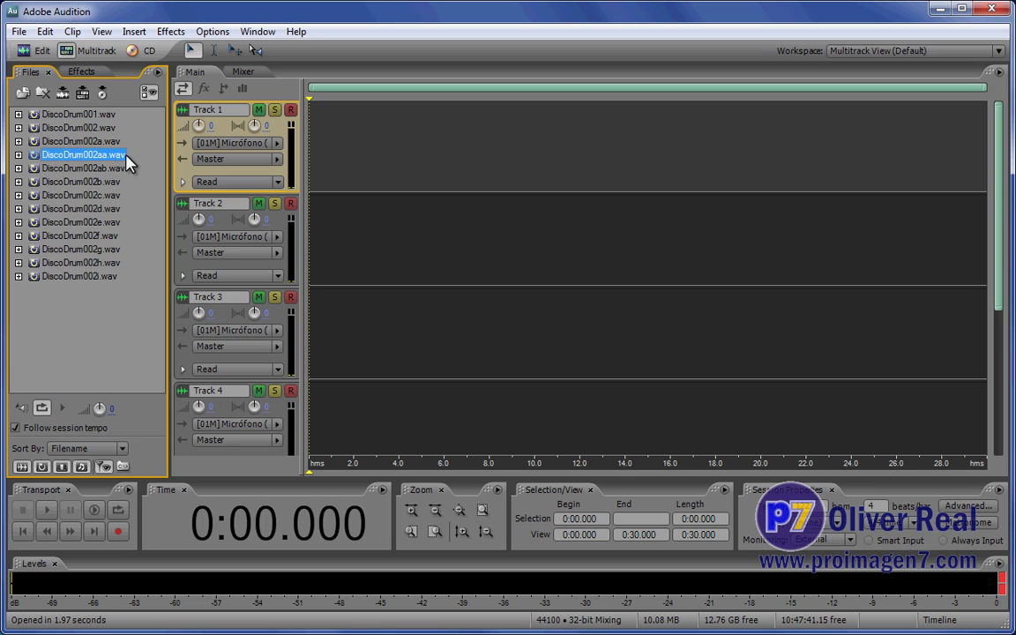
left_click_drag(51, 156, 305, 196)
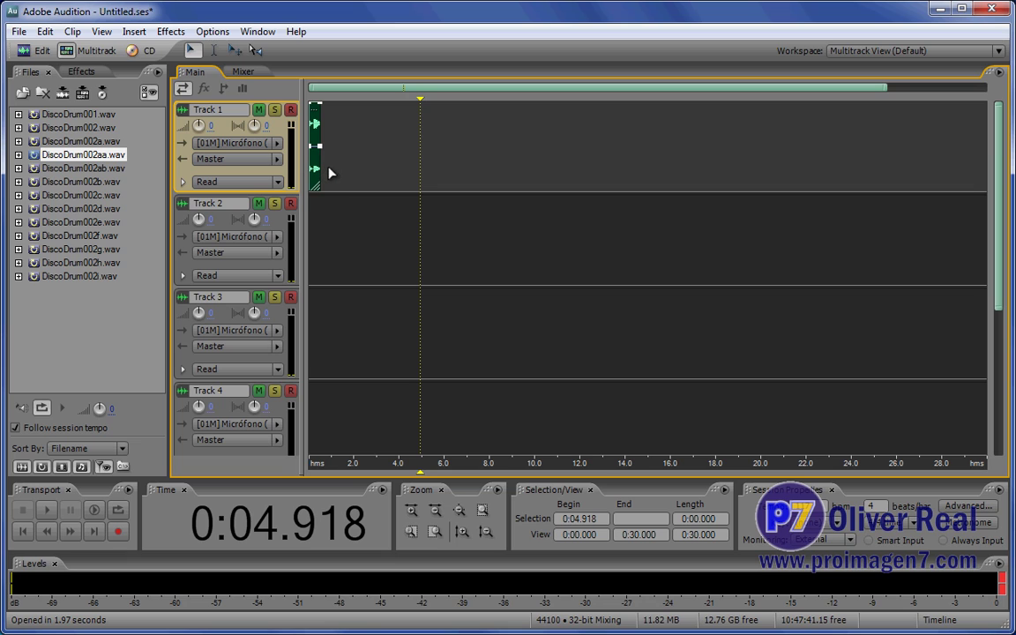
left_click_drag(319, 165, 418, 166)
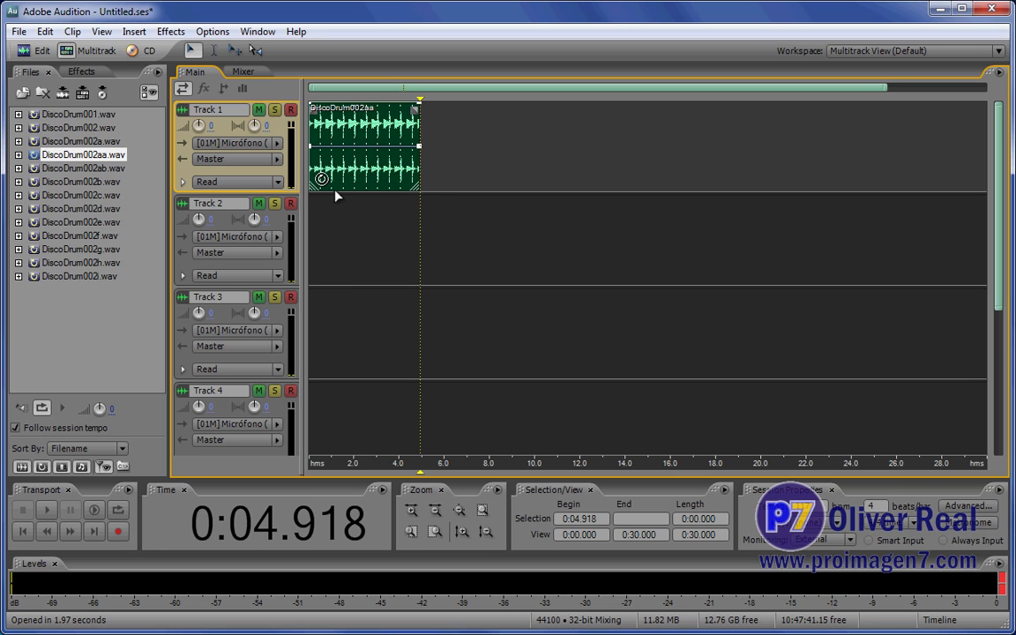
left_click_drag(418, 176, 465, 180)
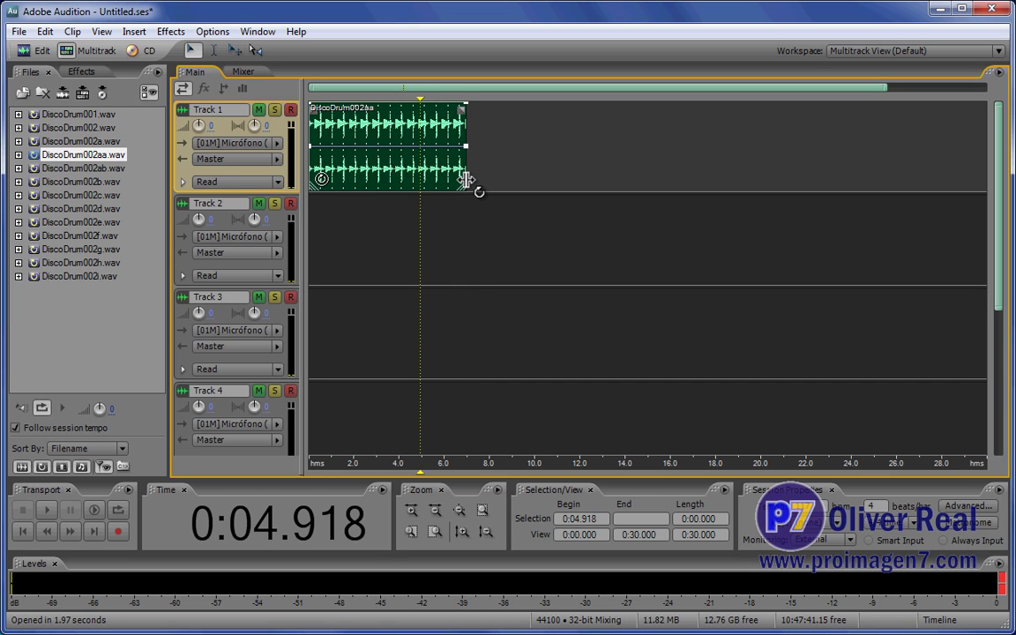
left_click_drag(466, 180, 881, 181)
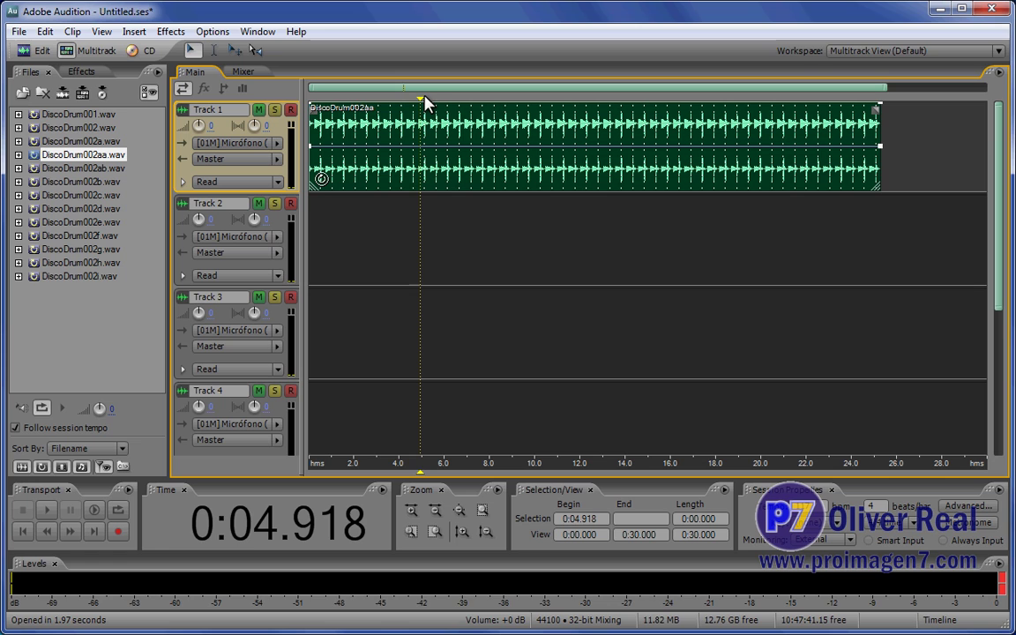
Step: Play the multitrack session from the beginning to hear the repeated drum loop, and stop playback
key("Home")
left_click(47, 511)
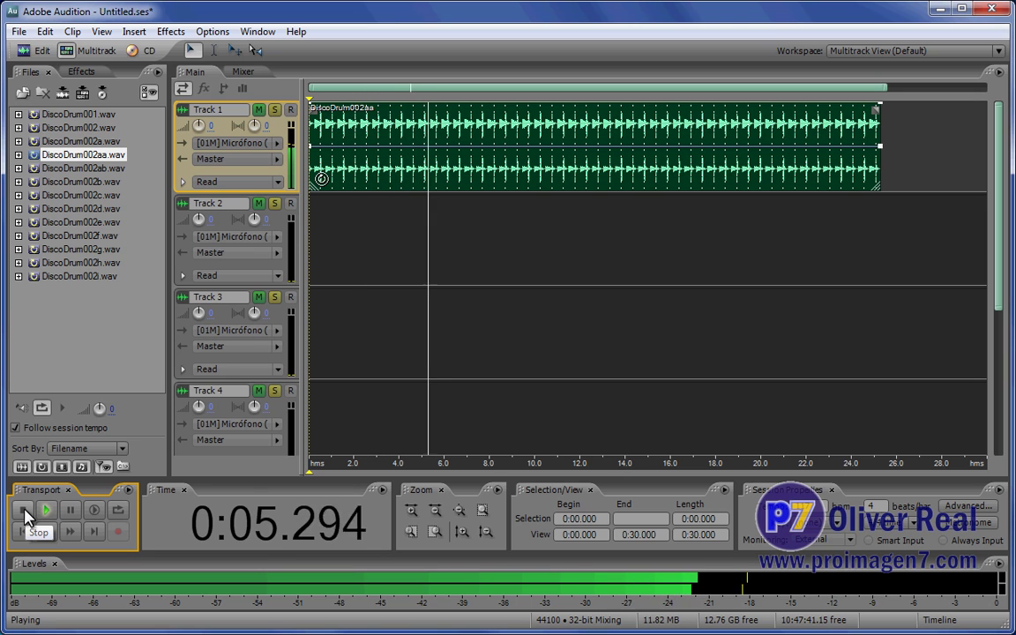
left_click(24, 511)
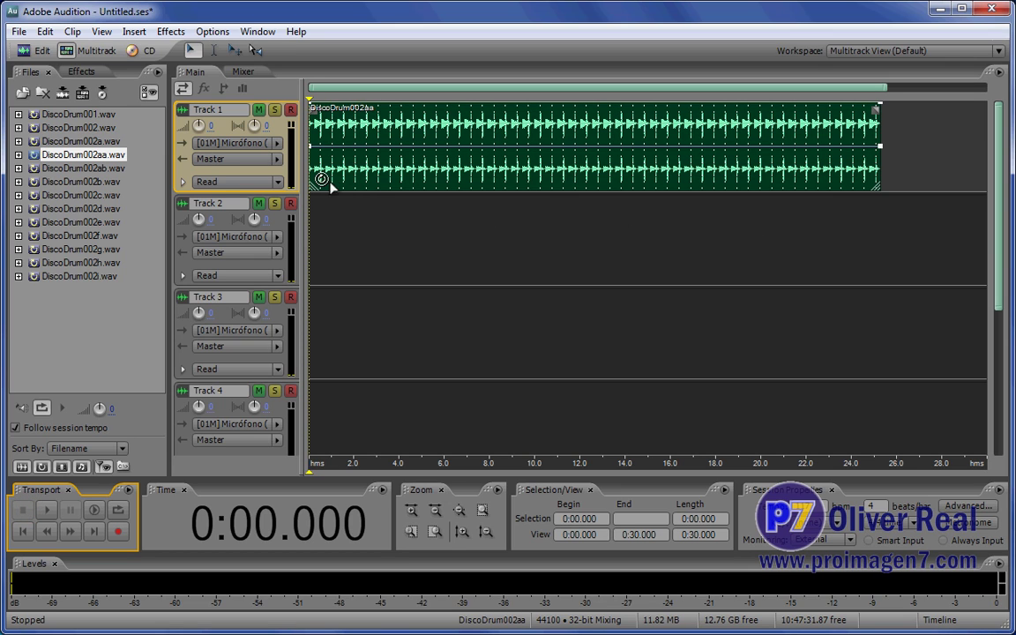
Step: Rename Track 1 as bateria and make Track 2 the active track
left_click(229, 110)
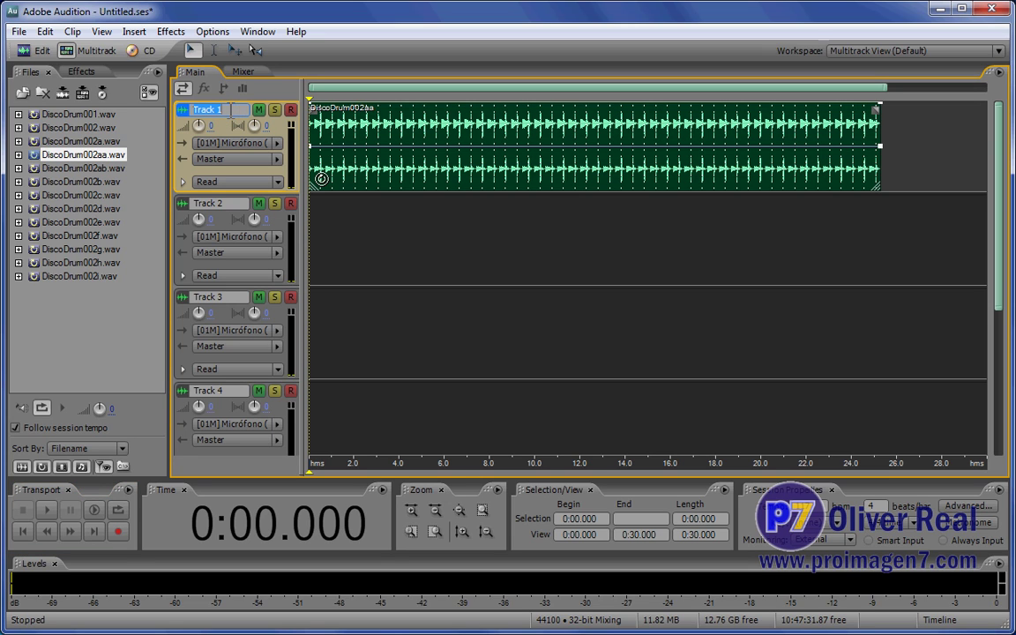
type("bat")
key("BackSpace")
type("tereia")
key("BackSpace")
left_click(470, 260)
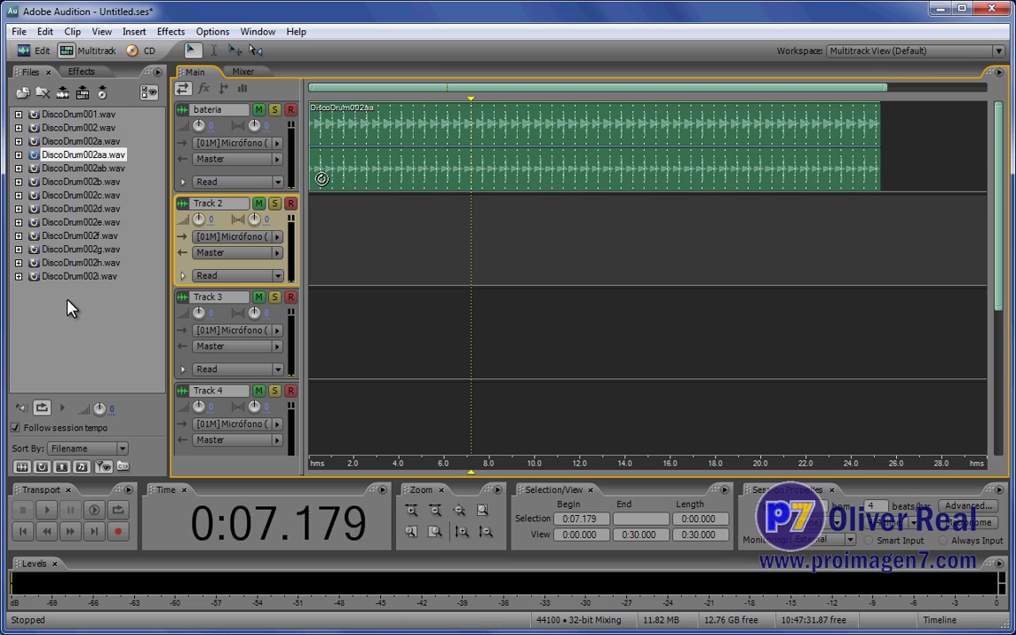
Step: Preview the imported loops DiscoDrum002h.wav and DiscoDrum002i.wav, and stop the playback
left_click(74, 263)
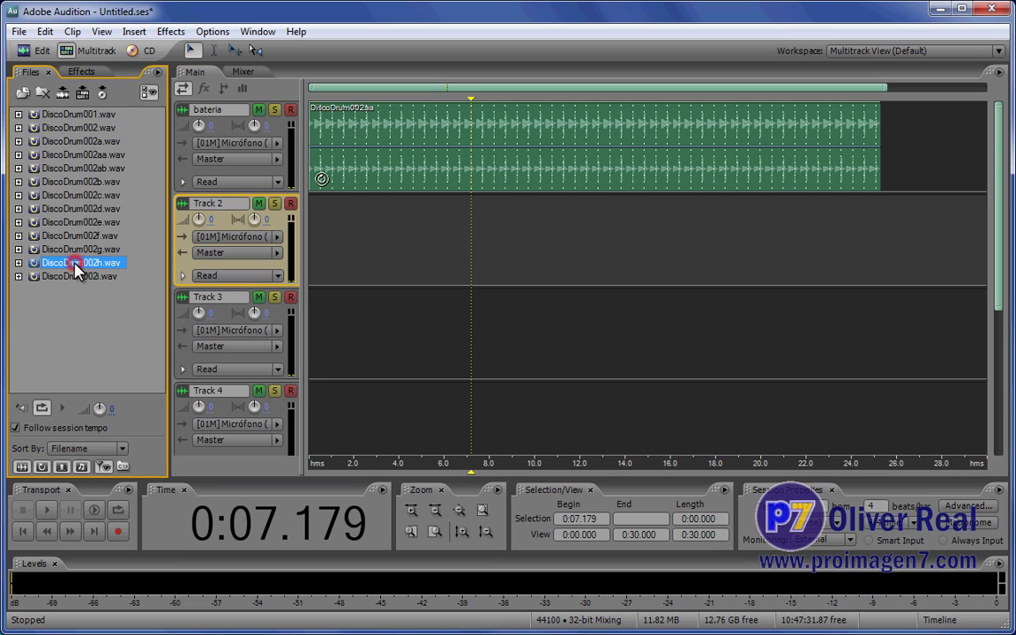
left_click(62, 407)
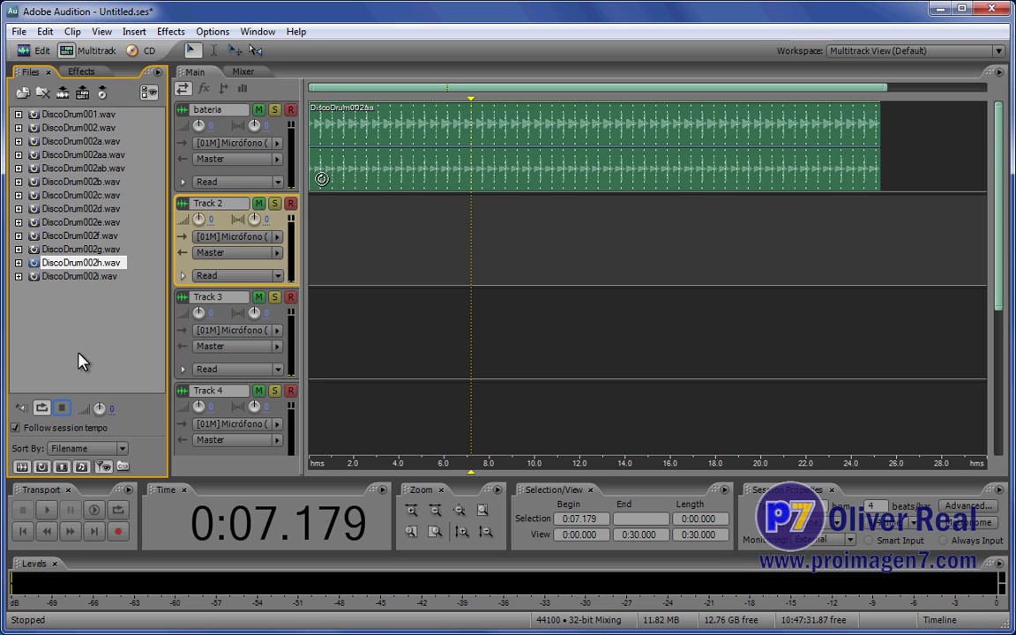
left_click(60, 407)
left_click(49, 276)
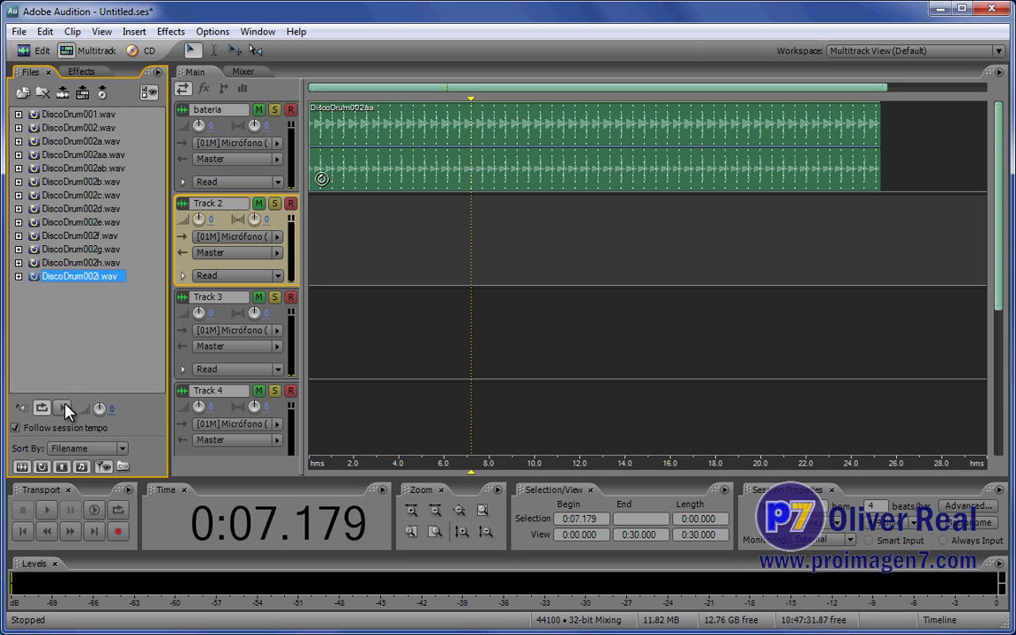
left_click(64, 407)
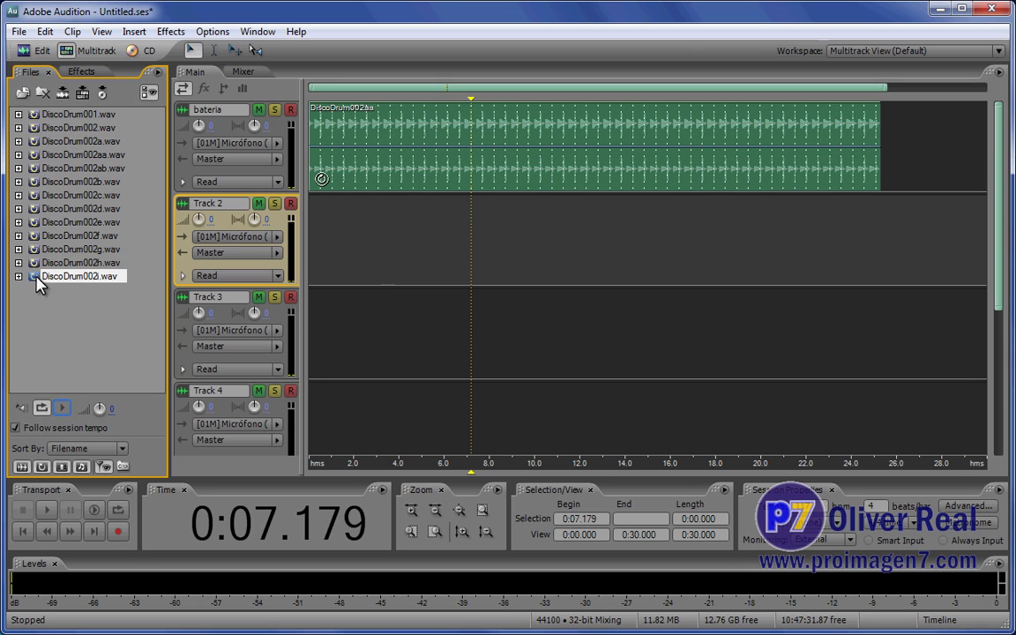
Step: Place DiscoDrum002i.wav on Track 2 so the clip starts at about 2 seconds, aligned with the drum beats
left_click_drag(34, 276, 397, 256)
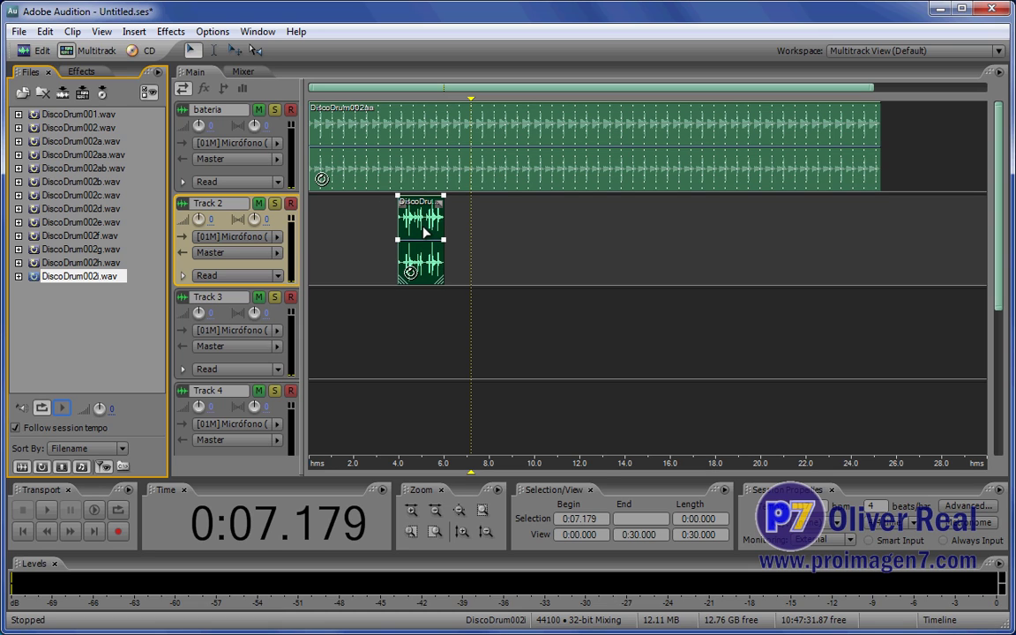
left_click_drag(425, 231, 370, 231)
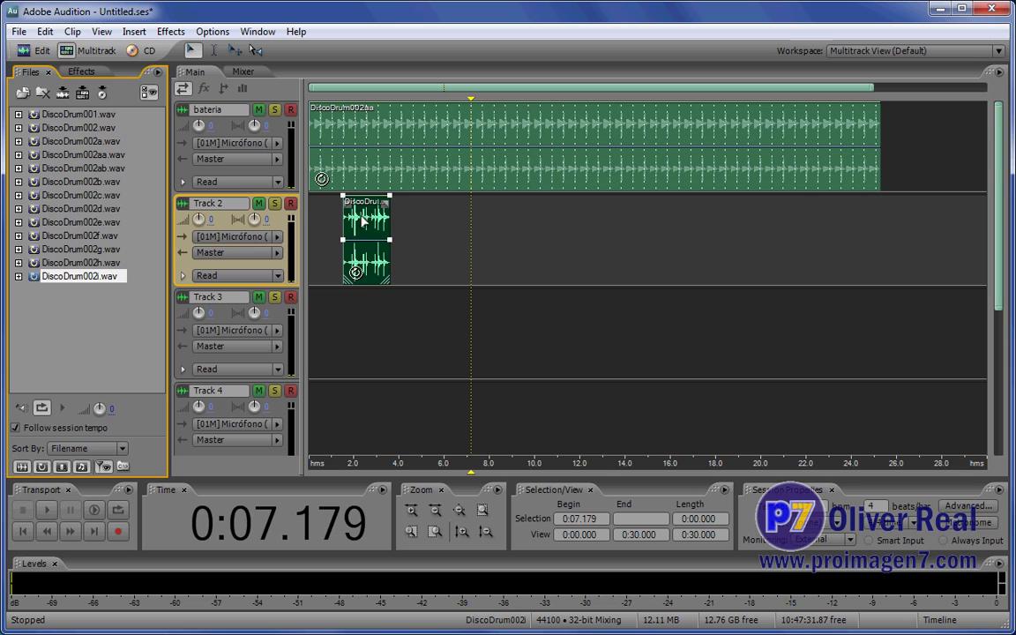
left_click_drag(363, 221, 376, 230)
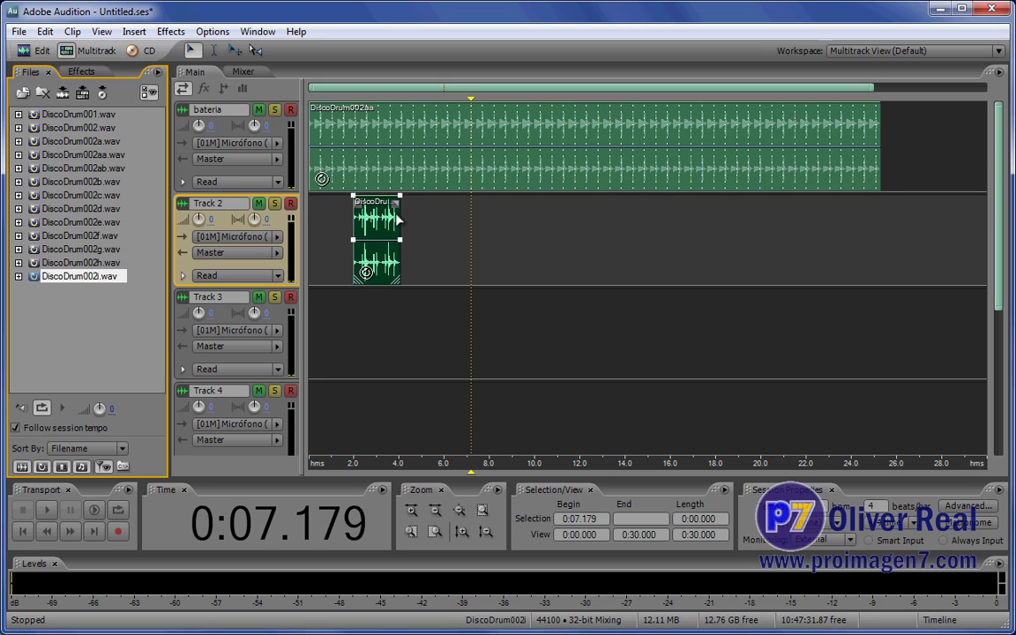
mouse_move(399, 220)
left_mouse_down()
mouse_move(419, 220)
mouse_move(403, 227)
left_mouse_up()
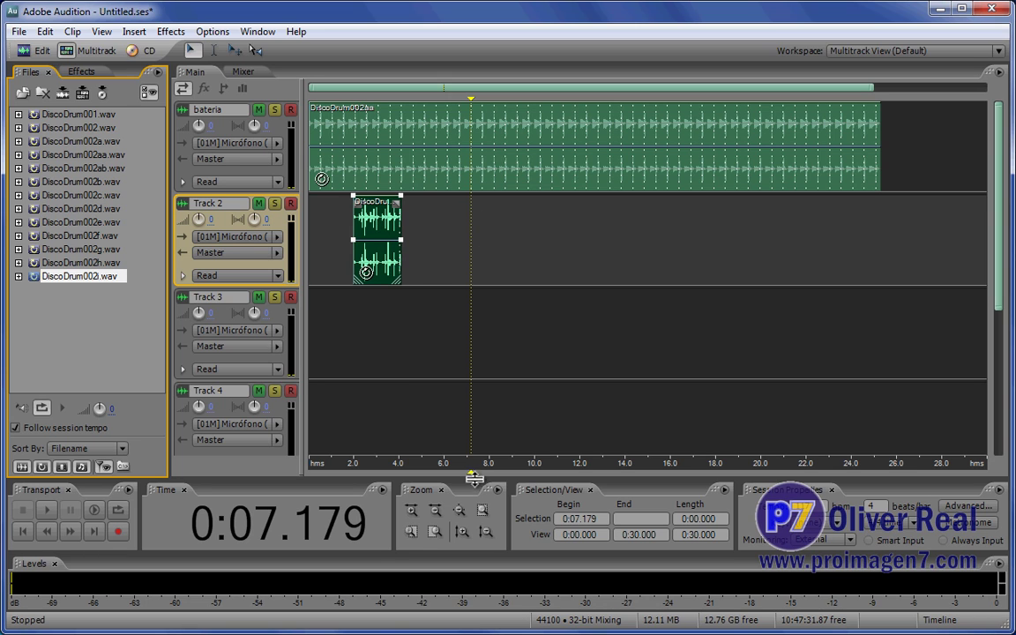
Step: Play the session from about 0.5 seconds to hear both drum clips together, and stop playback
left_click_drag(472, 473, 323, 474)
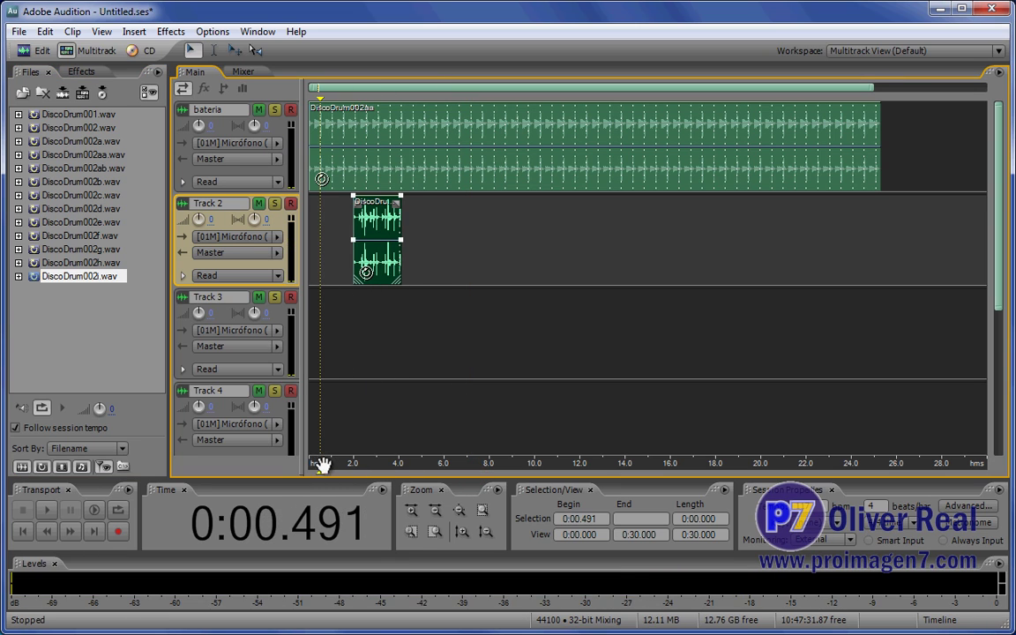
key("space")
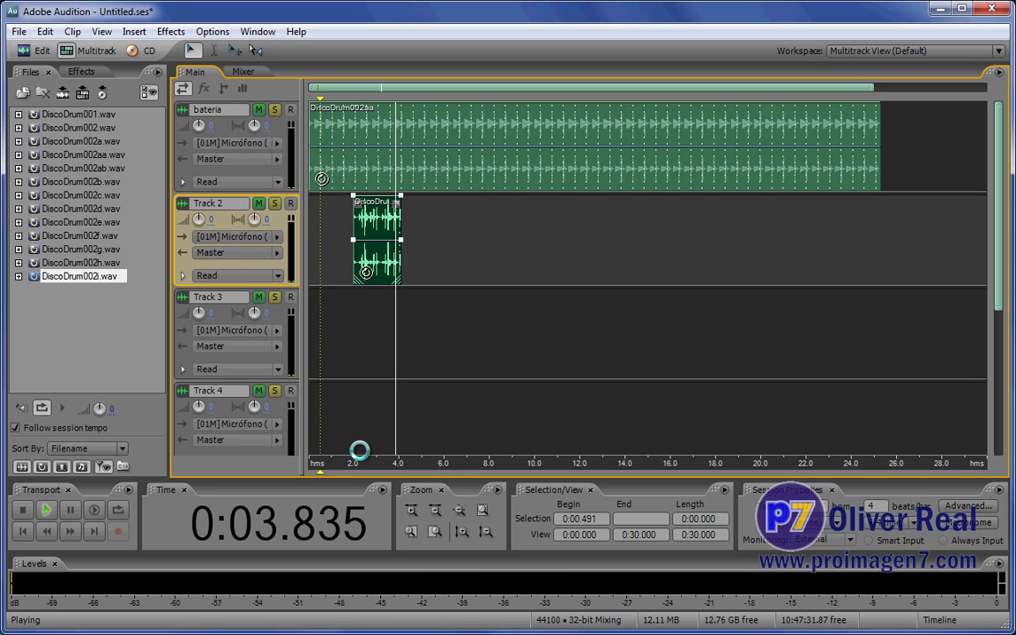
key("space")
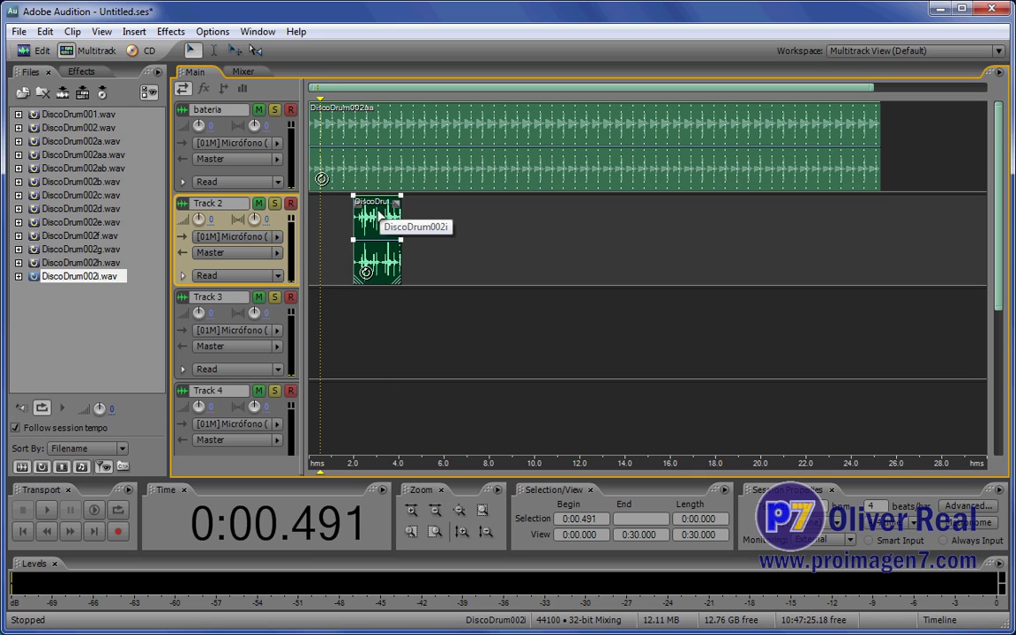
Step: Shift the Track 2 clip slightly off the beat and play the session to hear the mismatch
mouse_move(377, 231)
left_mouse_down()
mouse_move(430, 235)
mouse_move(380, 240)
left_mouse_up()
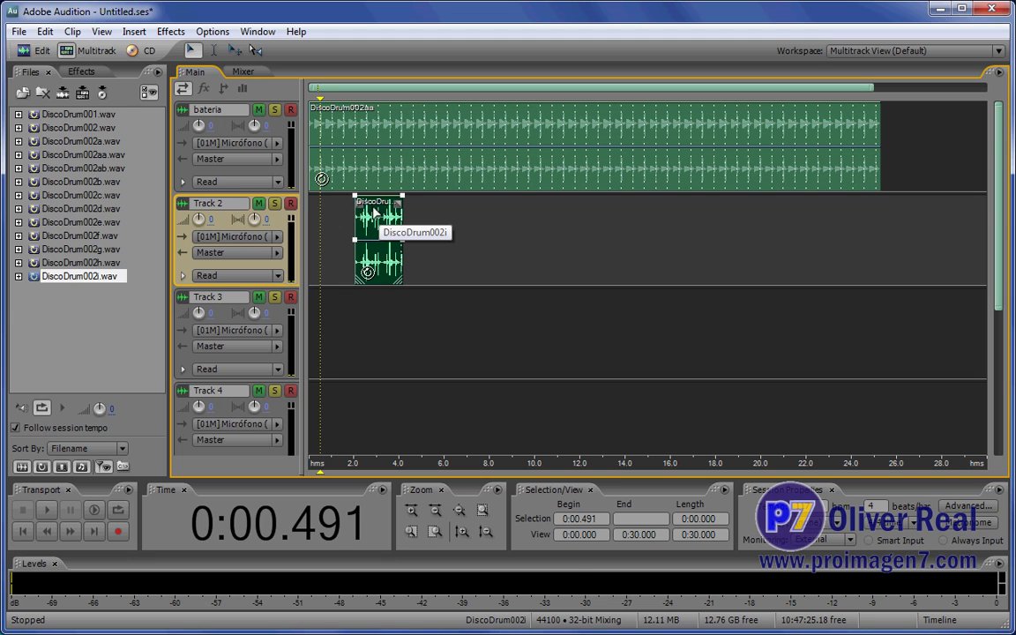
key("space")
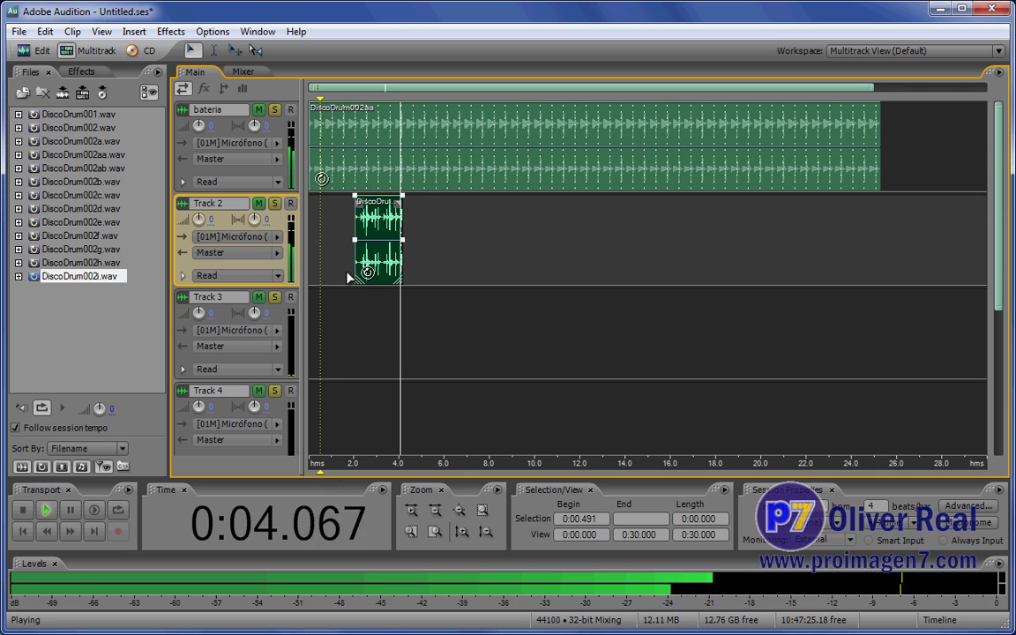
key("space")
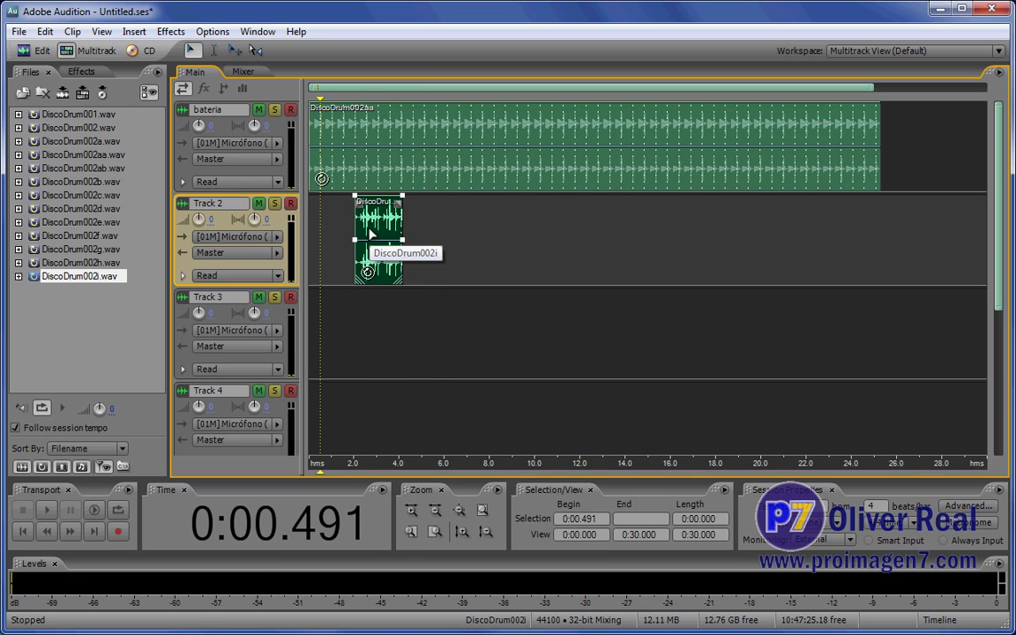
Step: Delete the DiscoDrum002i clip from Track 2
left_click(368, 231)
key("Delete")
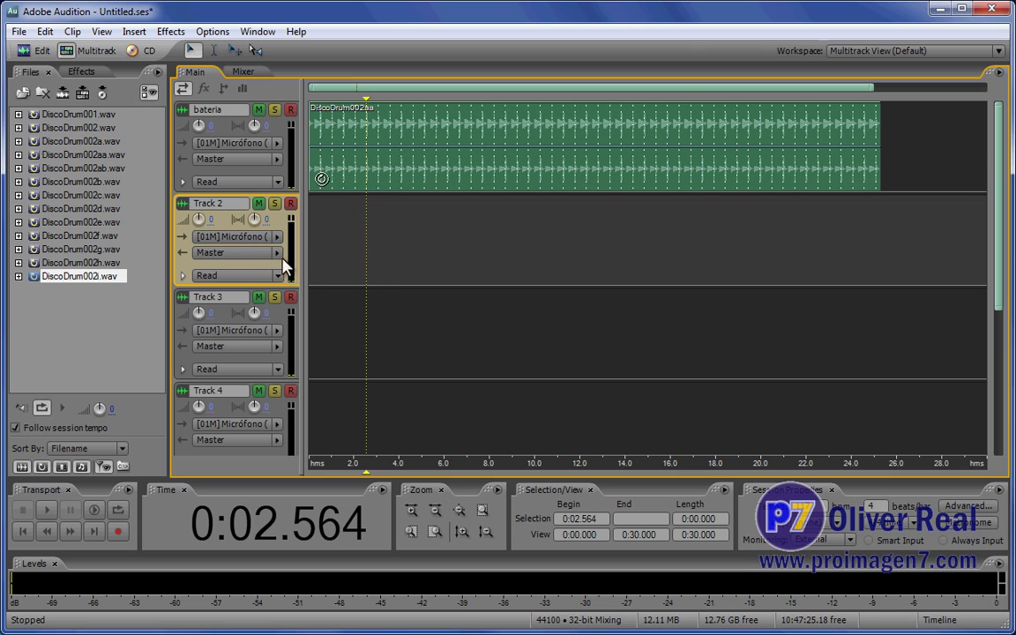
Step: Remove all unused drum loops from the imported files, keeping only DiscoDrum002aa.wav
left_click(99, 344)
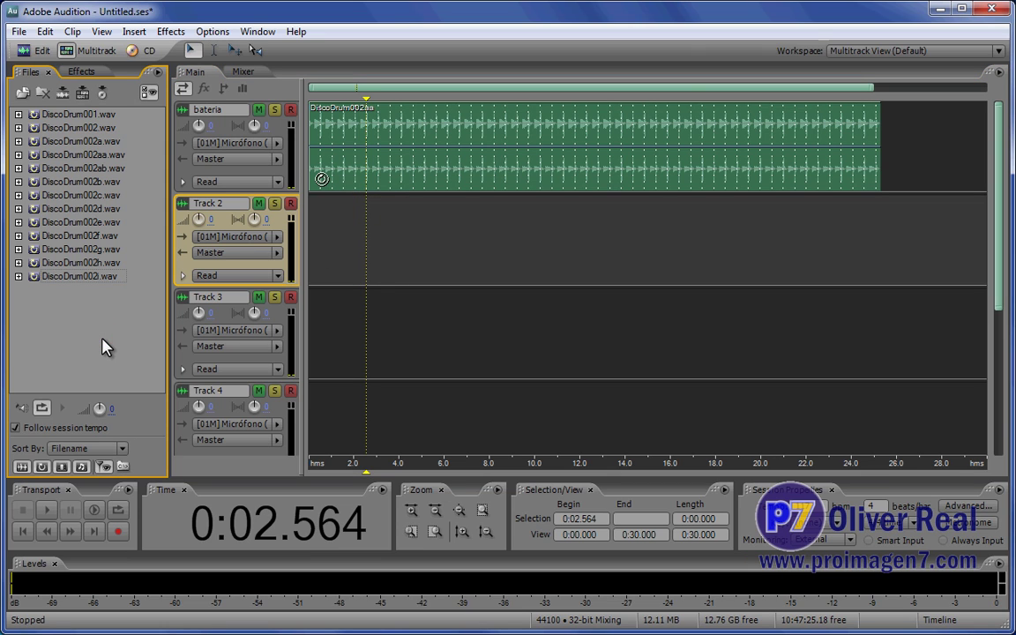
left_click(97, 329)
left_click_drag(102, 313, 103, 154)
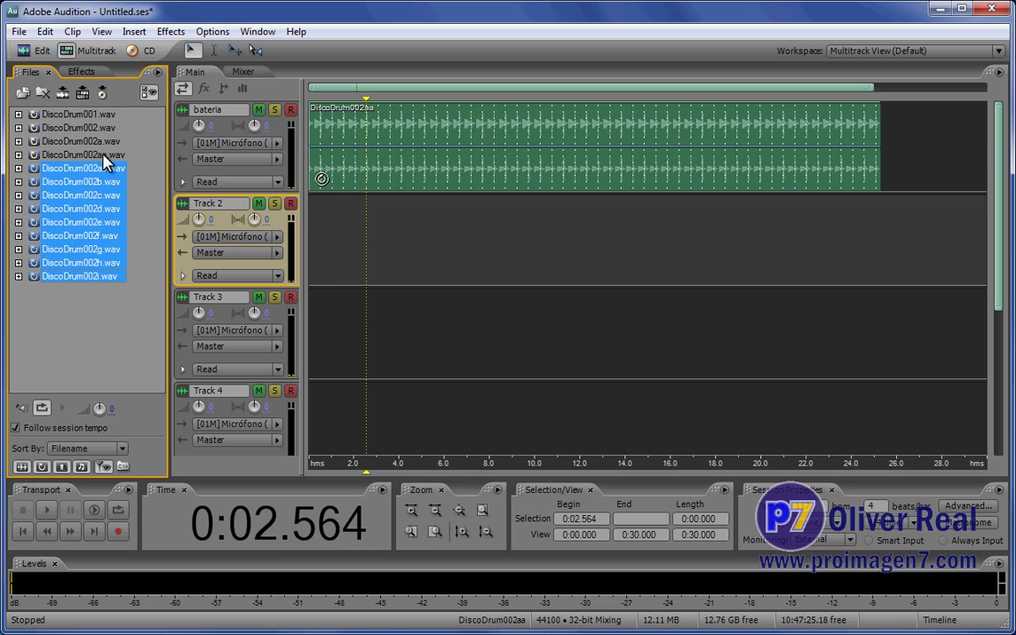
key("Delete")
left_click(95, 142)
left_click(84, 113, "shift")
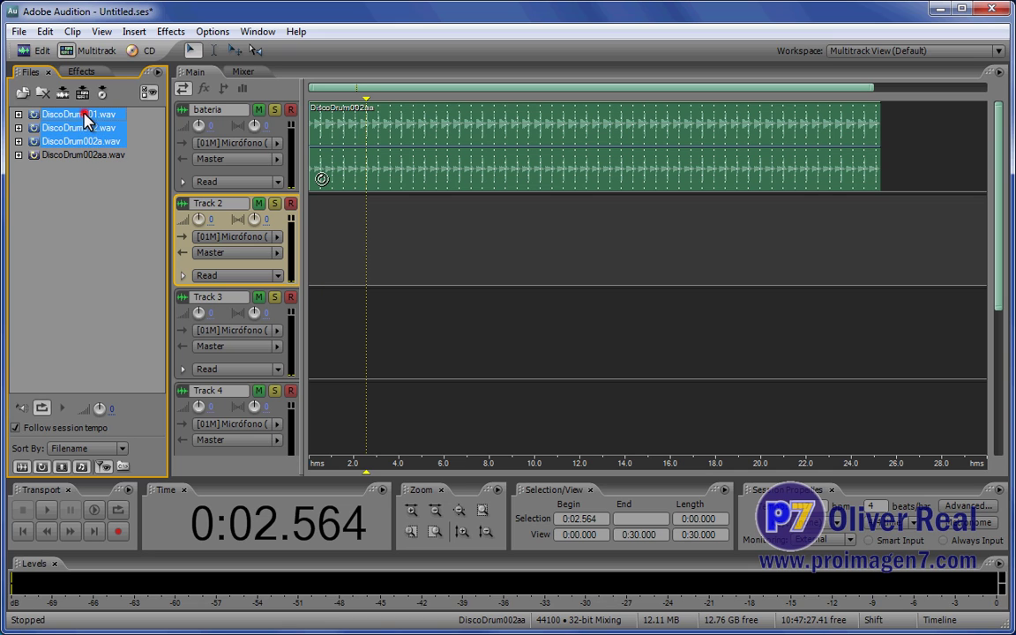
key("Delete")
left_click(92, 183)
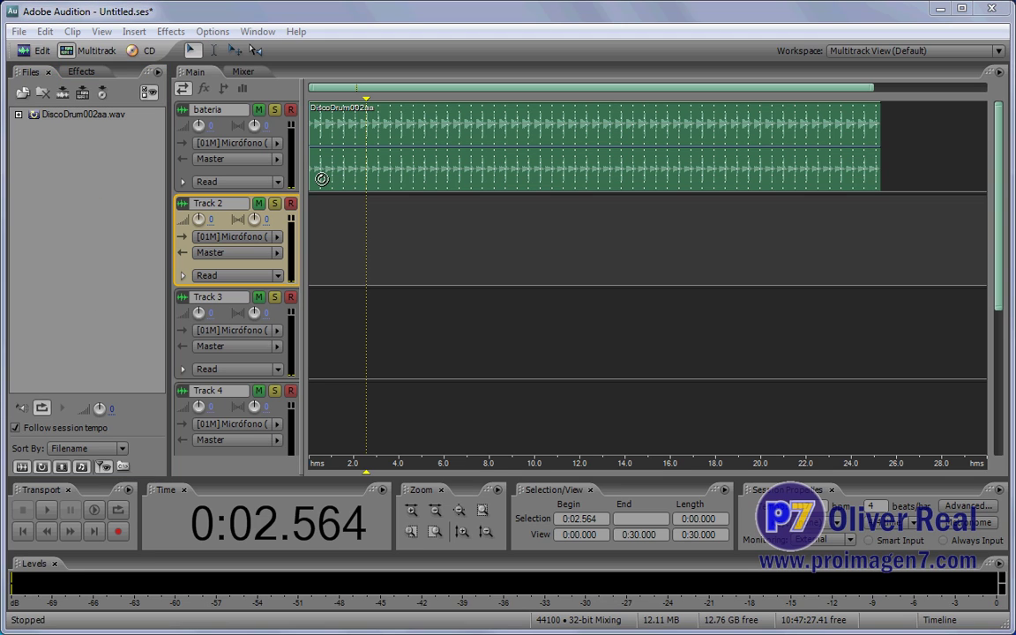
Step: Switch to the file explorer, open Disco_Bass_116BPM > DiscoBassGroove_A, and widen the name column to show full file names
key("alt+Tab")
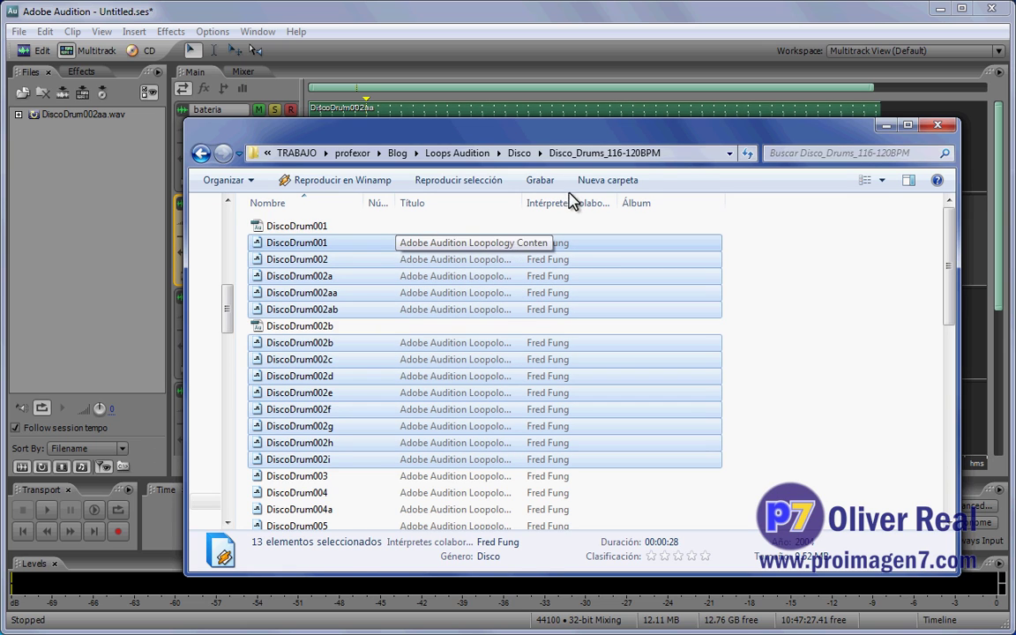
left_click(525, 156)
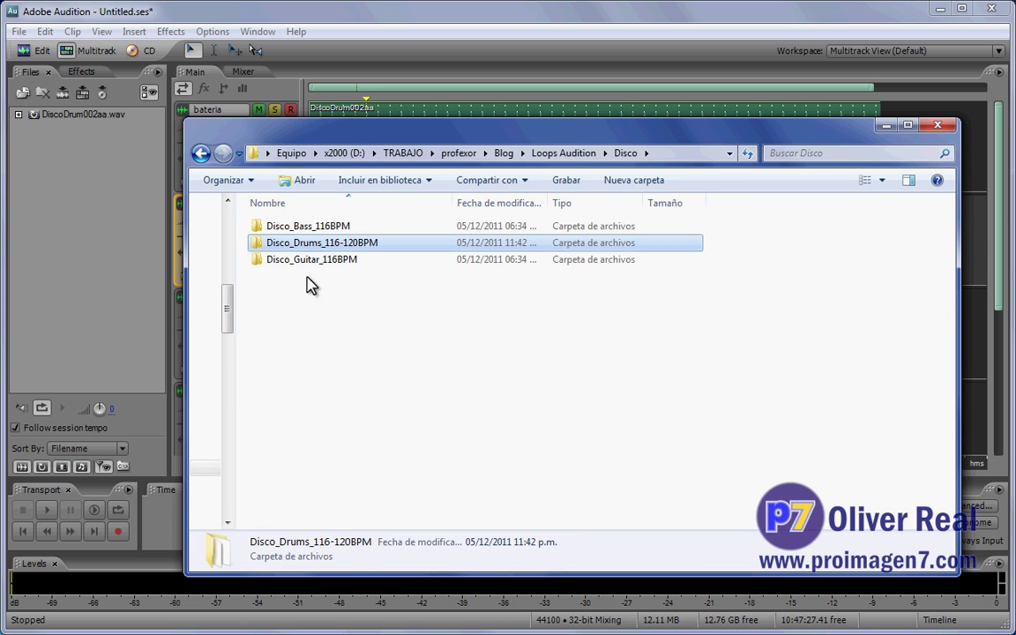
left_click(301, 231)
double_click(301, 232)
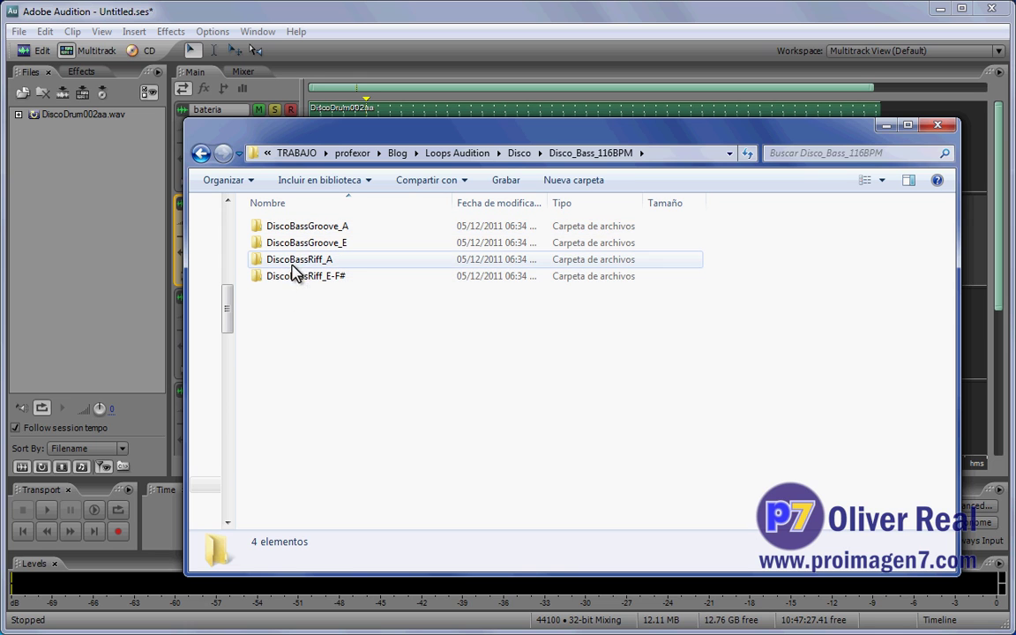
double_click(294, 227)
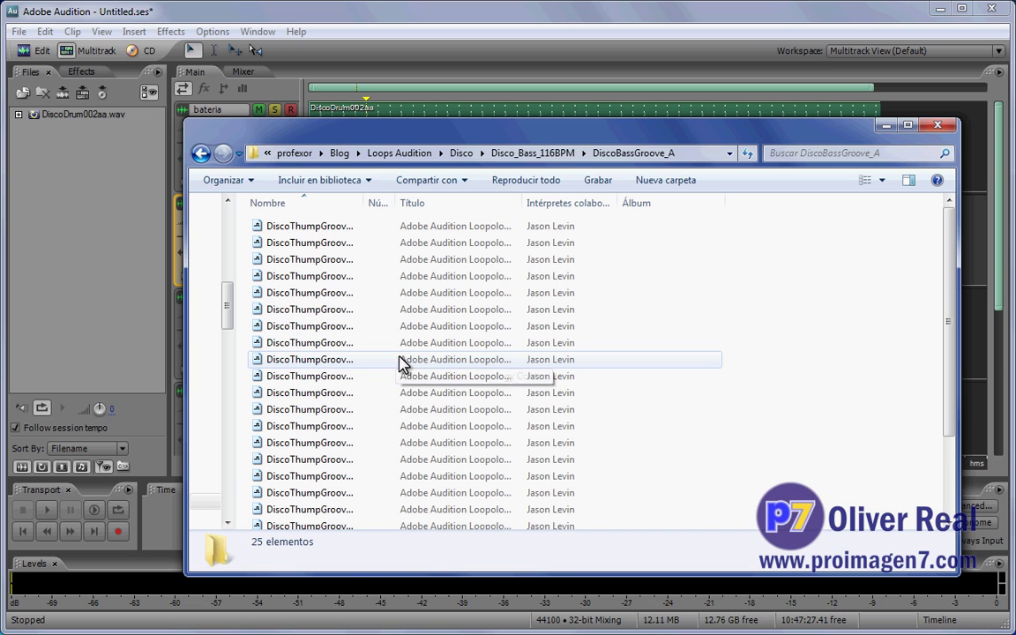
left_click_drag(362, 202, 485, 206)
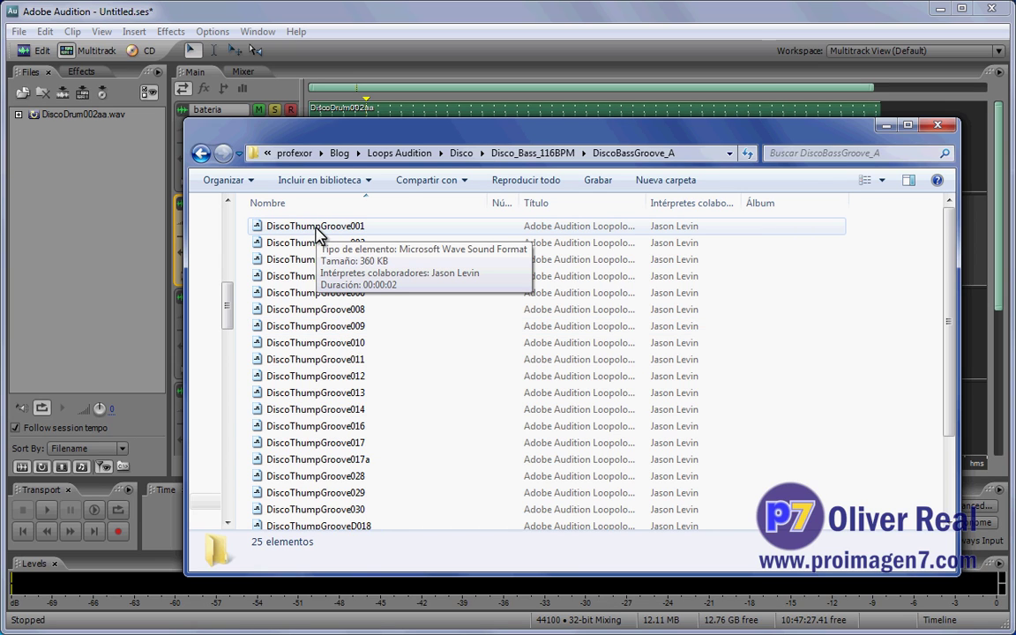
Step: Import the seven bass loops from DiscoThumpGroove001 through DiscoThumpGroove009 into Adobe Audition and return to the session
left_click(316, 229)
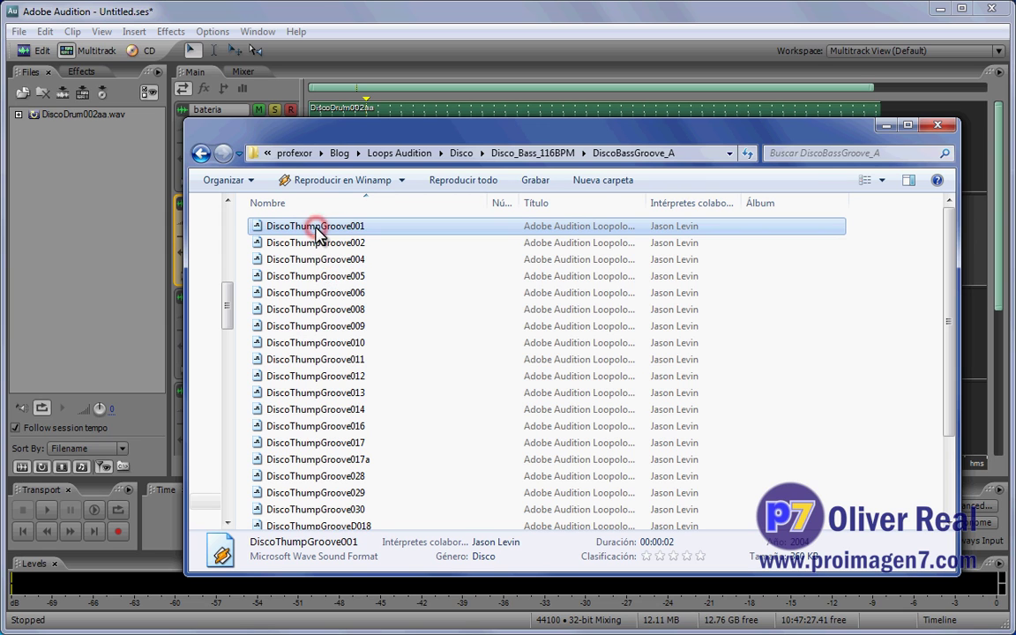
left_click(329, 327, "shift")
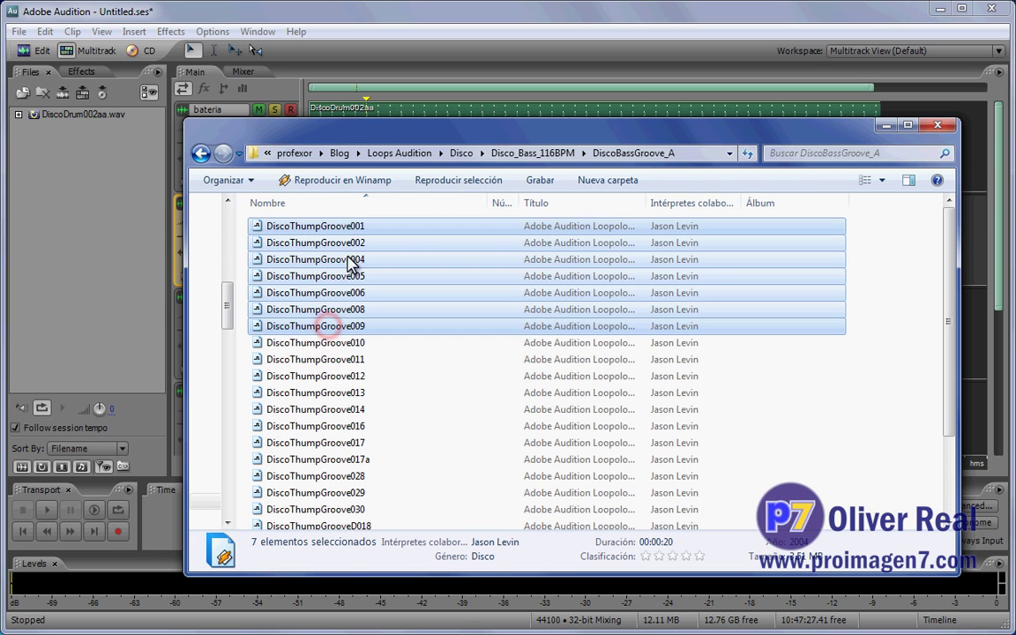
left_click_drag(270, 227, 97, 242)
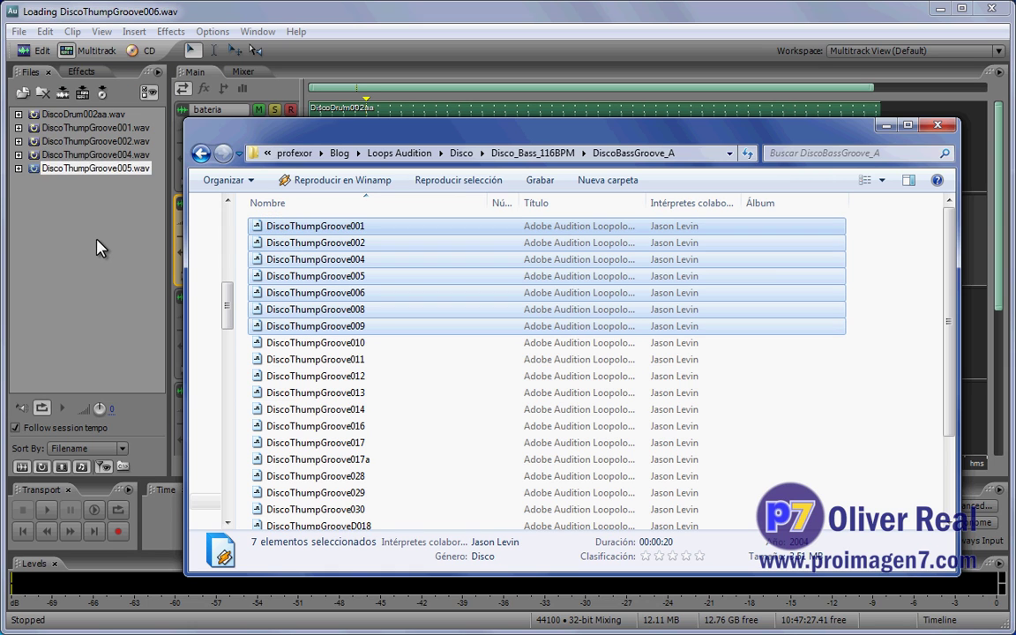
left_click(214, 16)
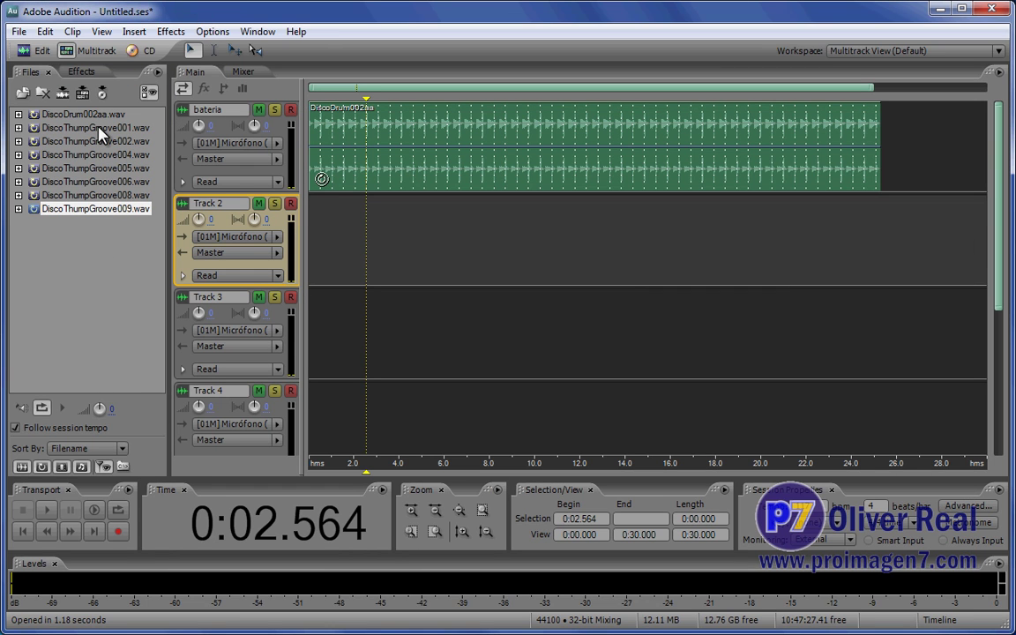
Step: Preview the bass loops DiscoThumpGroove001.wav and DiscoThumpGroove002.wav, and stop the playback
left_click(100, 128)
left_click(60, 409)
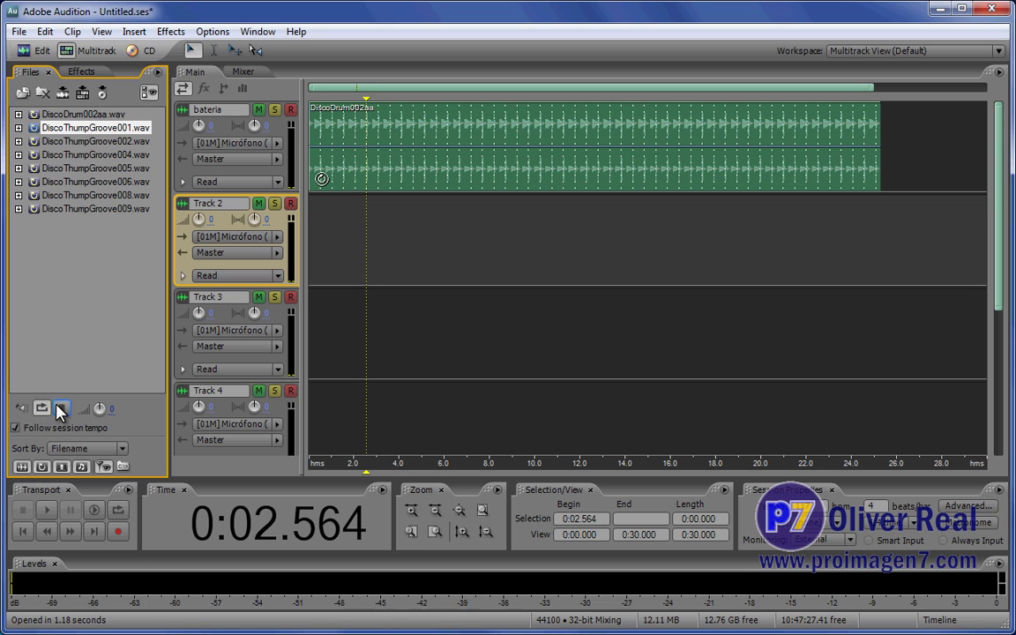
left_click(111, 141)
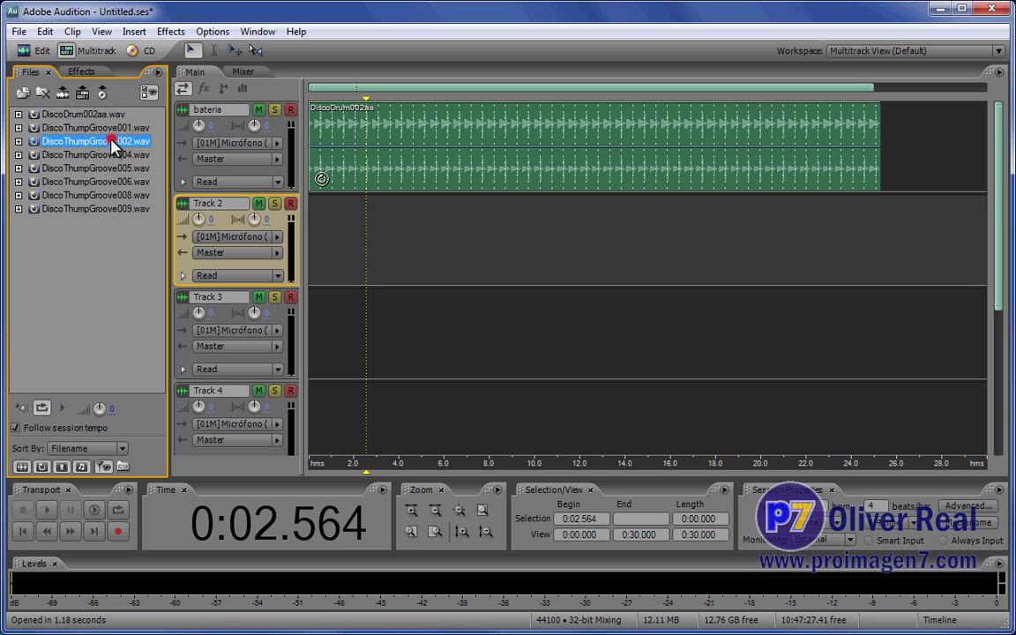
left_click(64, 409)
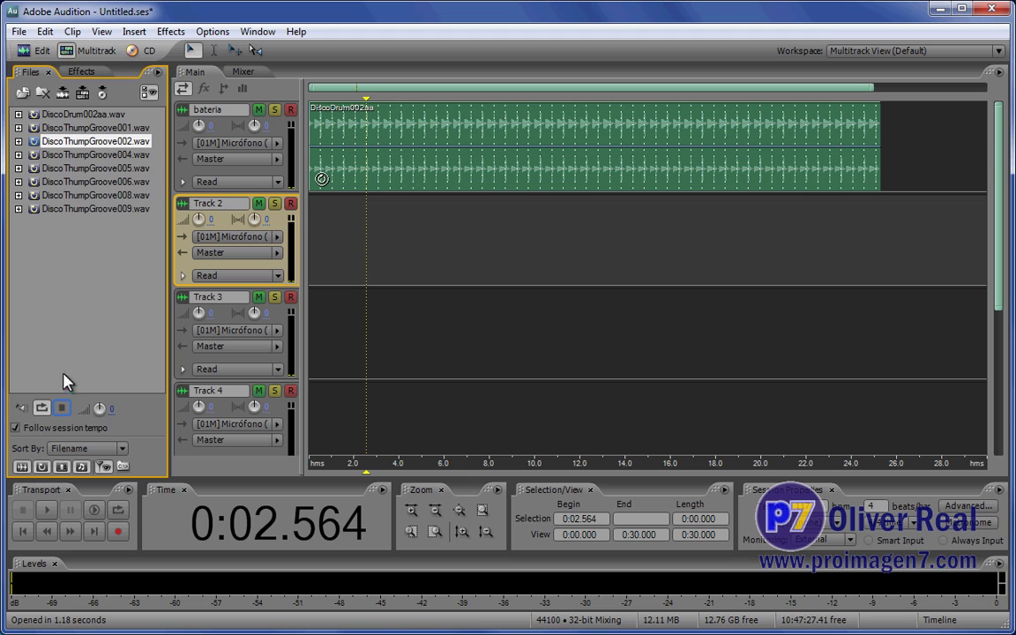
left_click(64, 411)
Step: Place DiscoThumpGroove001.wav at the start of Track 2 and DiscoThumpGroove002.wav directly after it
left_click(77, 130)
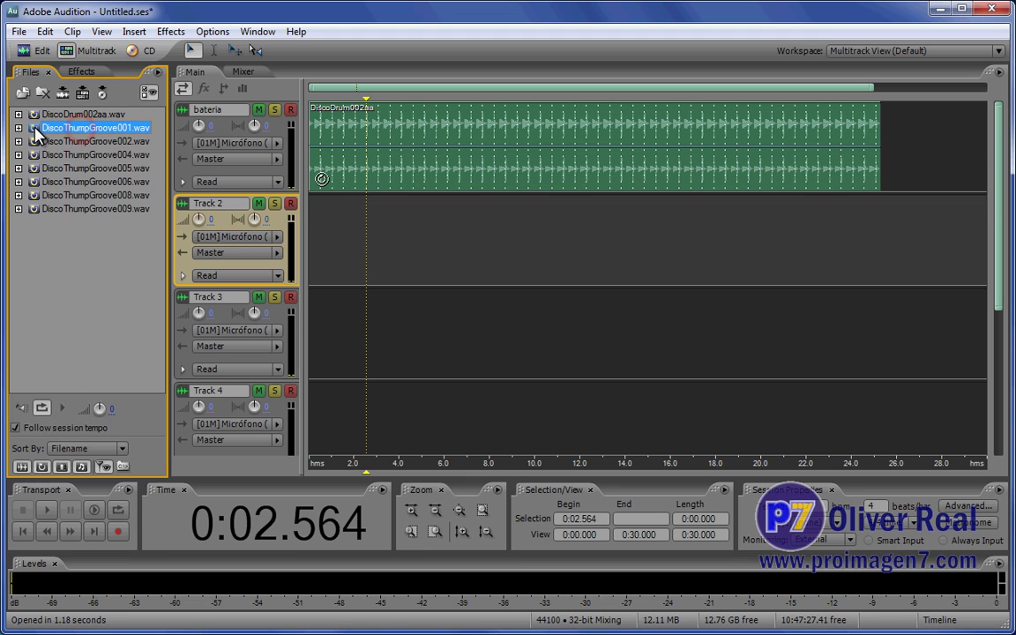
left_click_drag(36, 129, 342, 276)
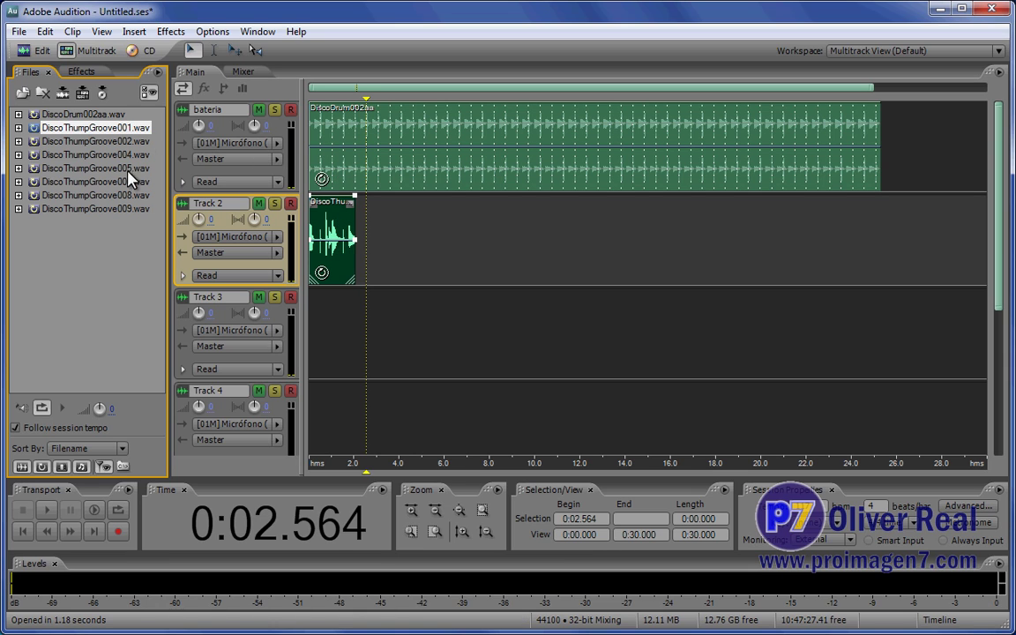
left_click_drag(90, 143, 412, 263)
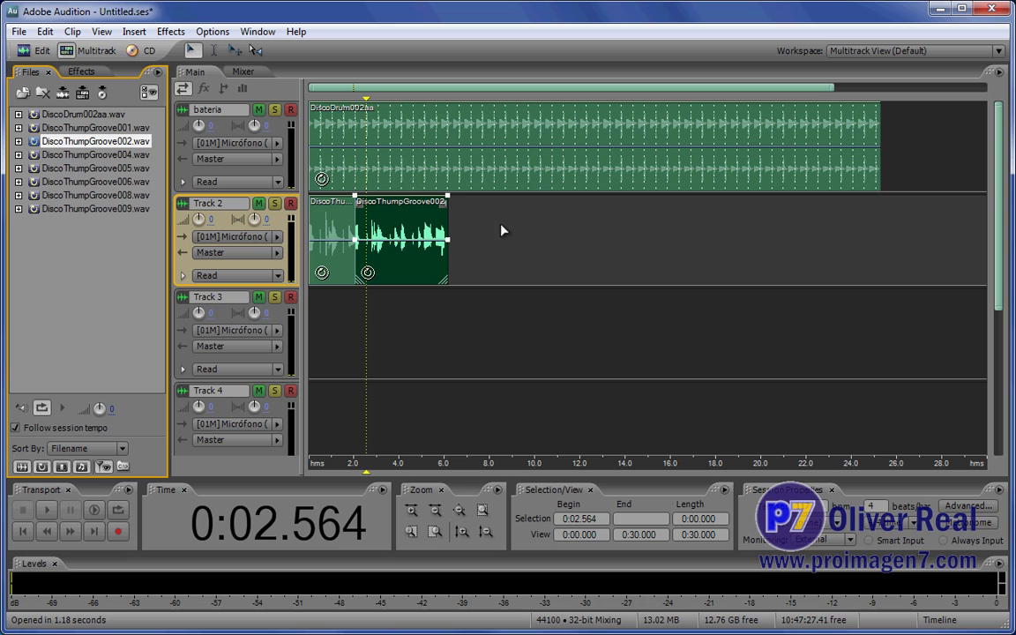
Step: Place DiscoThumpGroove001.wav on Track 2 directly after the DiscoThumpGroove002 clip
left_click(121, 128)
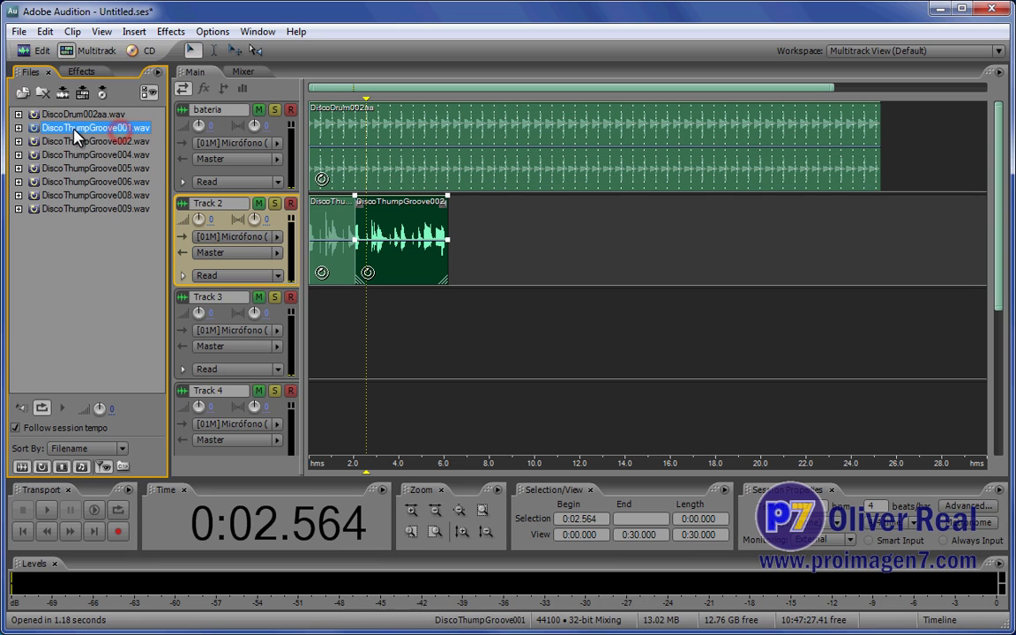
left_click_drag(78, 133, 482, 266)
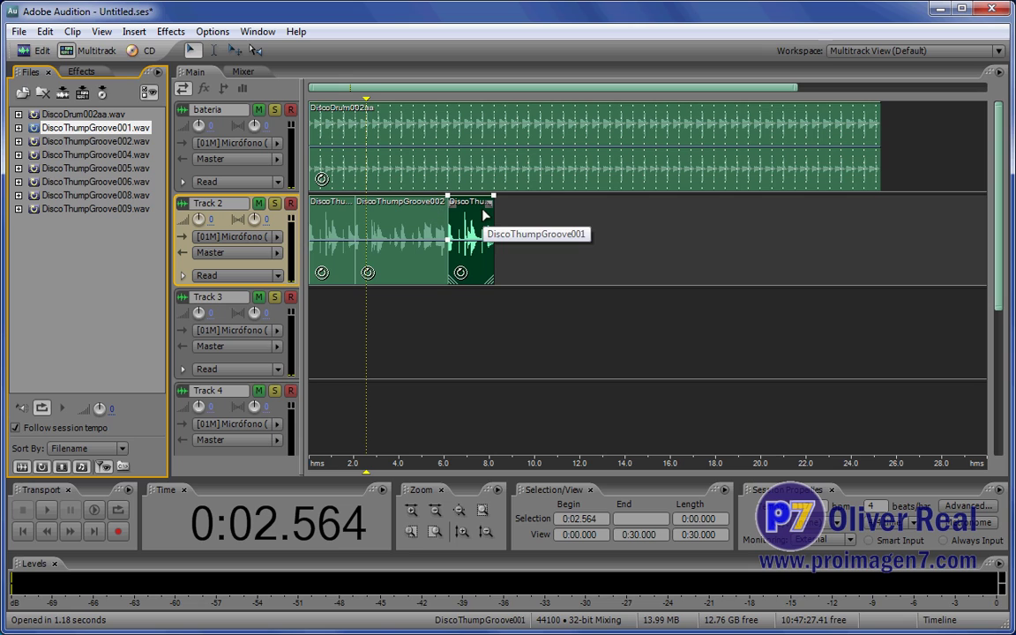
left_click(541, 261)
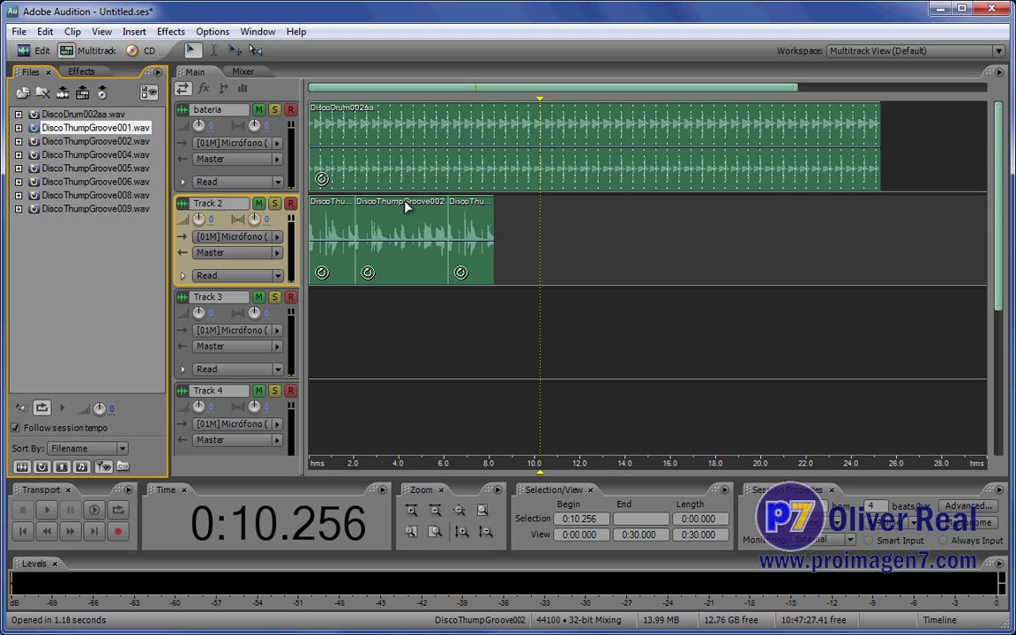
Step: Return the playhead to the start of the session, play the drum and bass tracks together, and stop playback
left_click(539, 103)
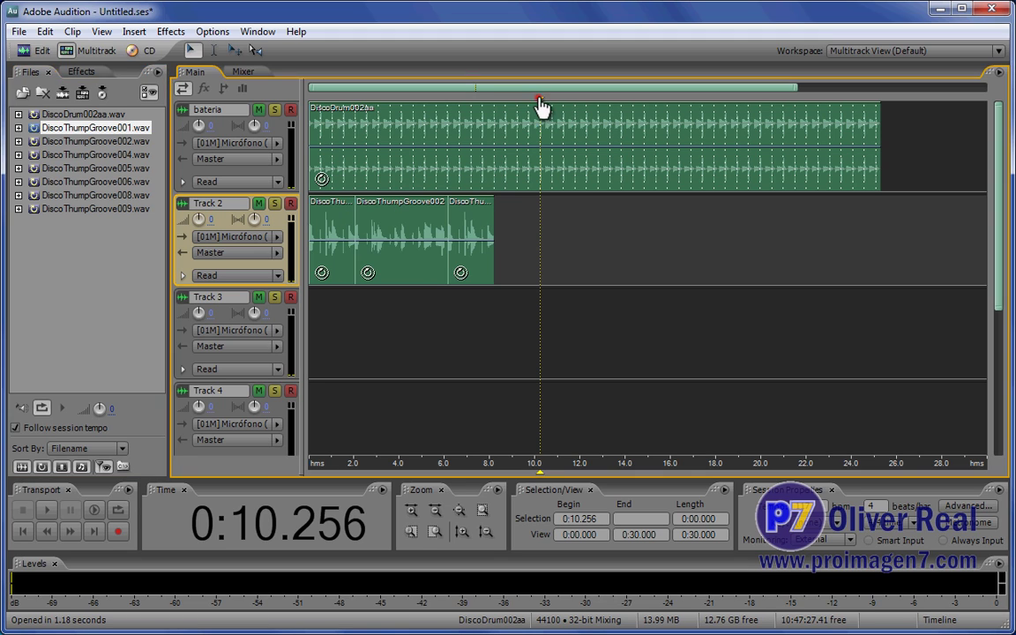
left_click_drag(540, 102, 261, 124)
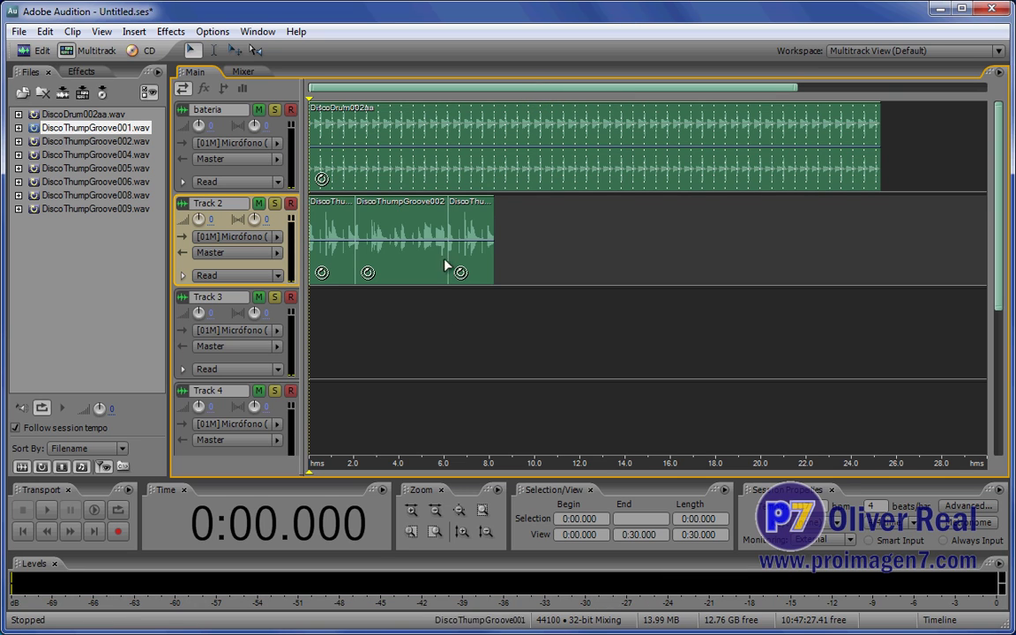
key("space")
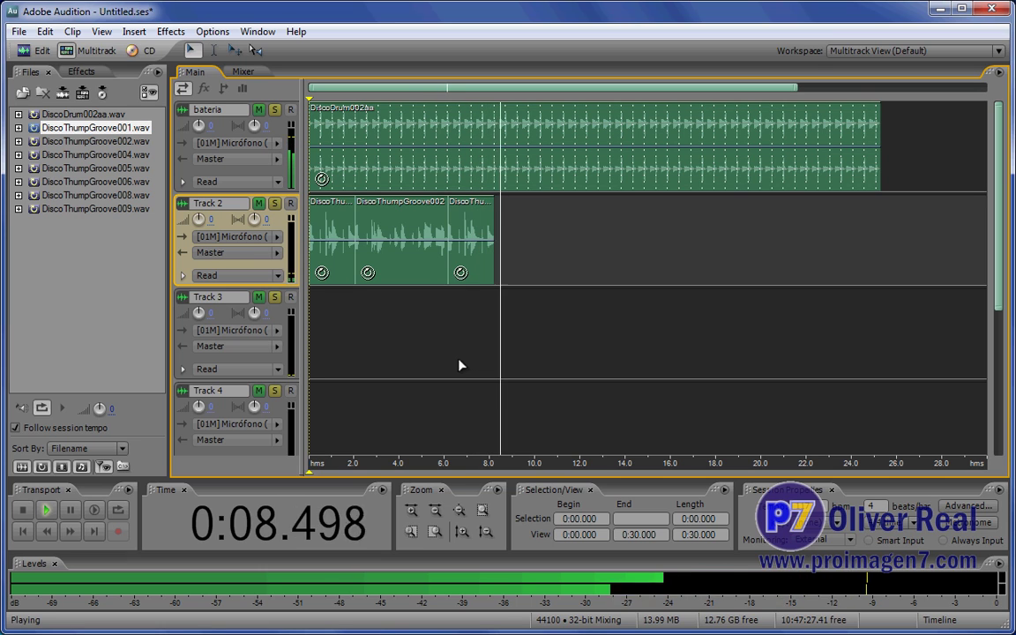
key("space")
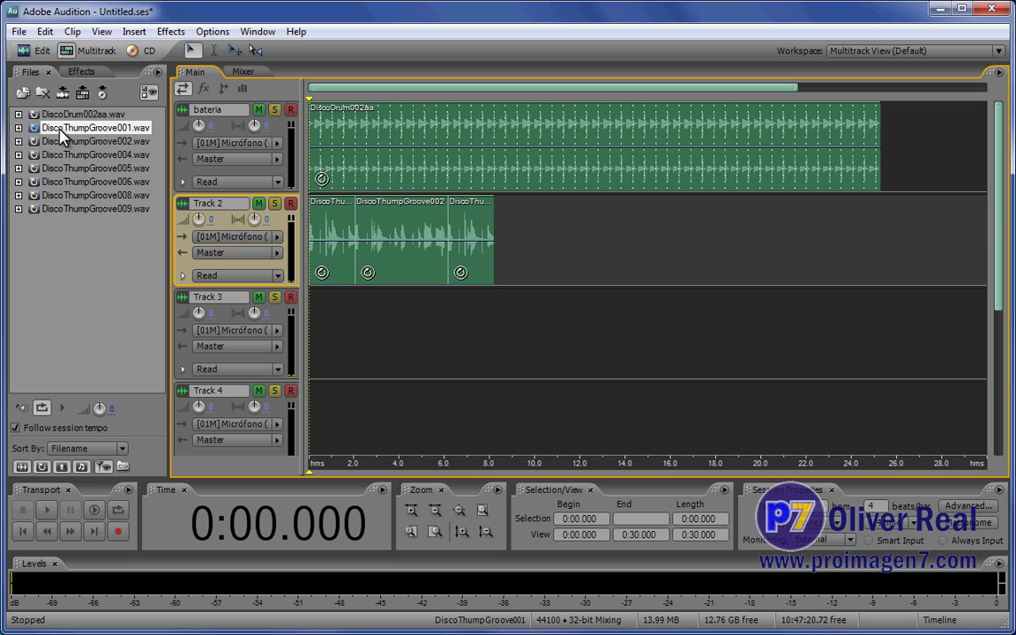
left_click_drag(60, 131, 520, 225)
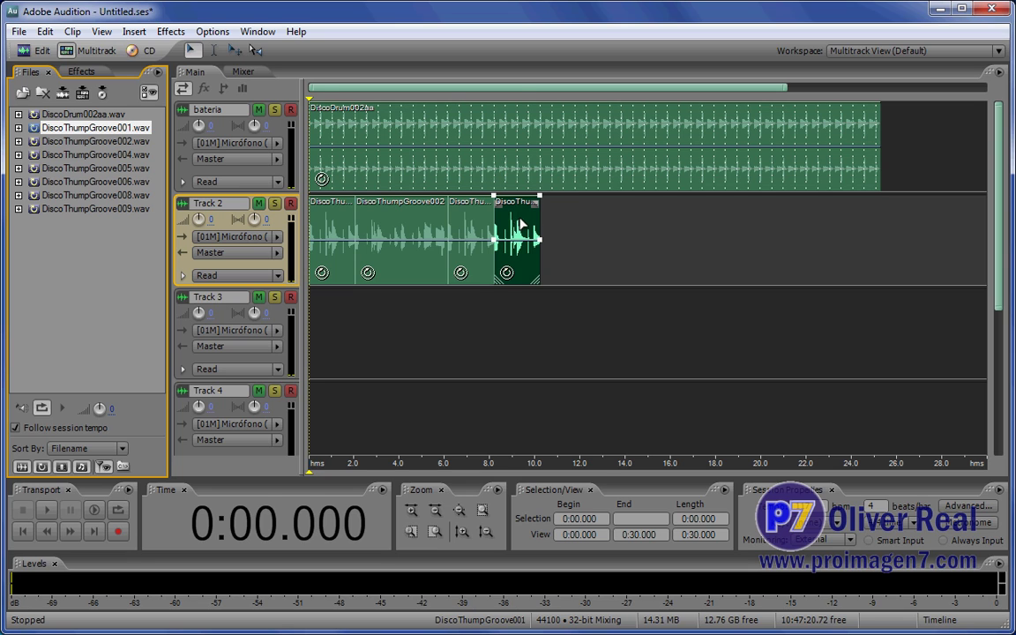
left_click(518, 221)
key("Delete")
Step: Extend the third Track 2 clip to two loop repetitions, and place DiscoThumpGroove002.wav directly after it
left_click(481, 228)
mouse_move(494, 226)
left_mouse_down()
mouse_move(542, 217)
mouse_move(495, 222)
left_mouse_up()
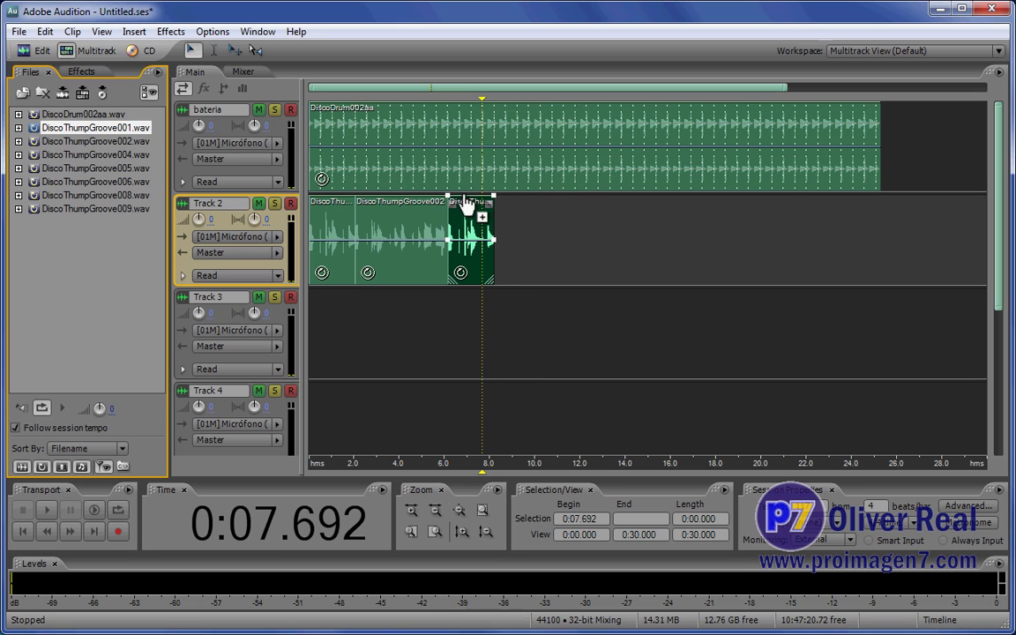
left_click_drag(490, 216, 540, 219)
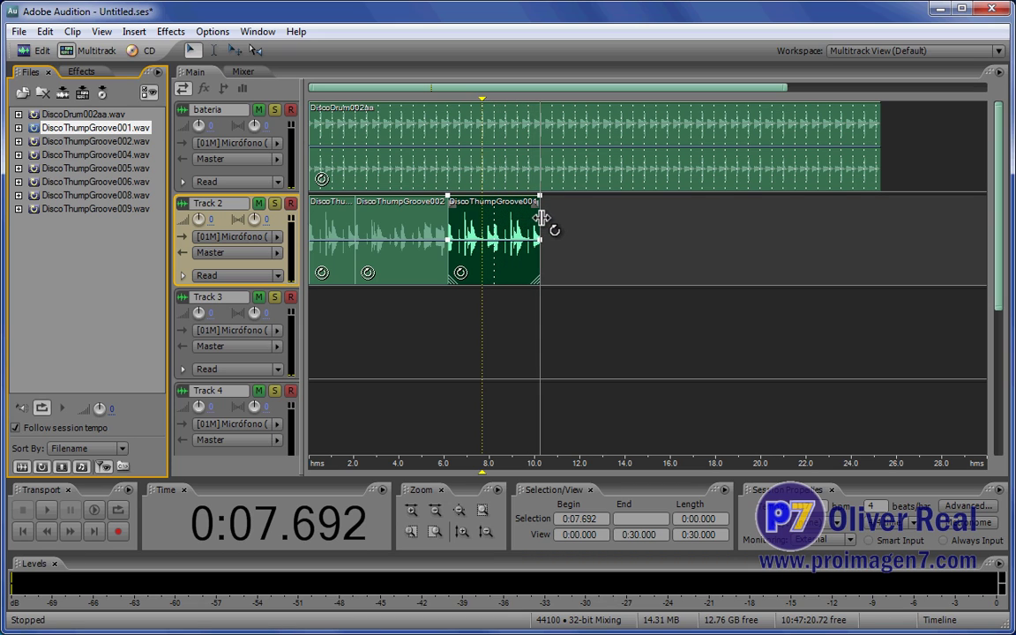
left_click_drag(97, 141, 594, 231)
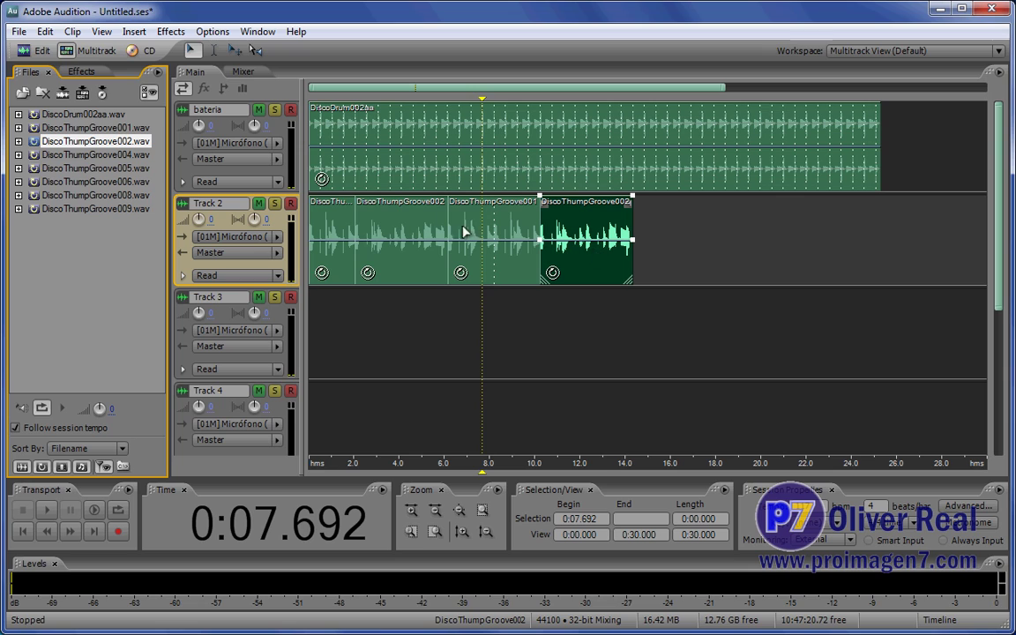
Step: Preview DiscoThumpGroove004.wav and DiscoThumpGroove005.wav, and place DiscoThumpGroove005.wav directly after the last clip on Track 2
left_click(77, 156)
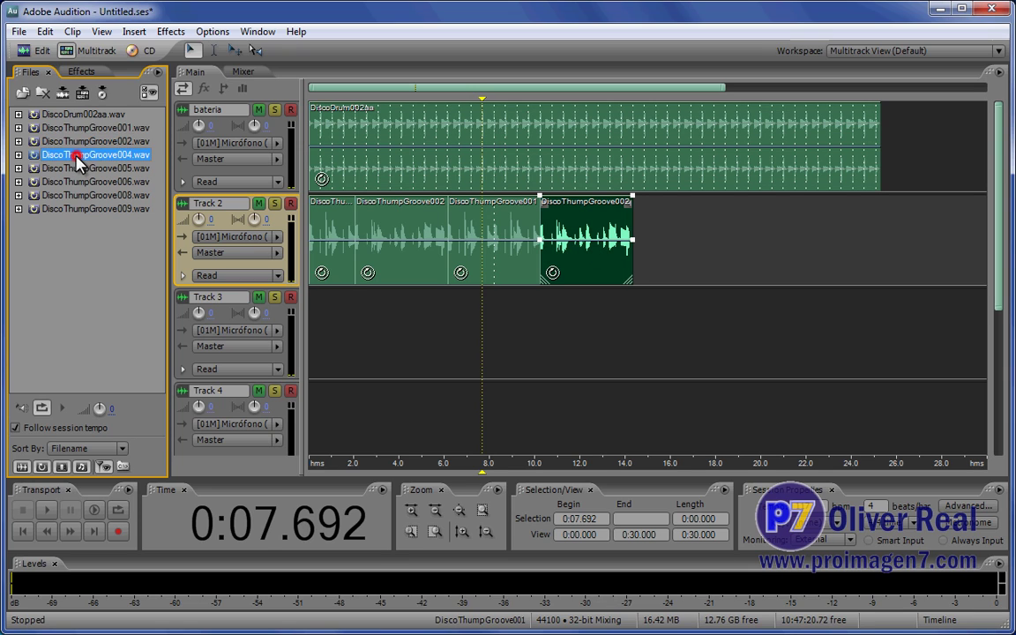
left_click(62, 407)
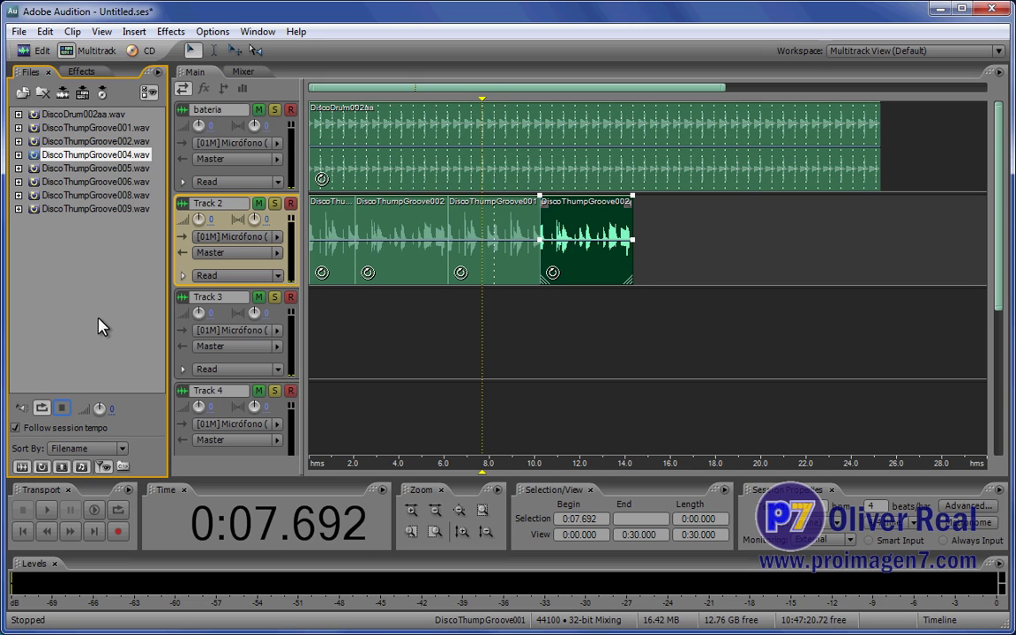
left_click(104, 169)
left_click(61, 407)
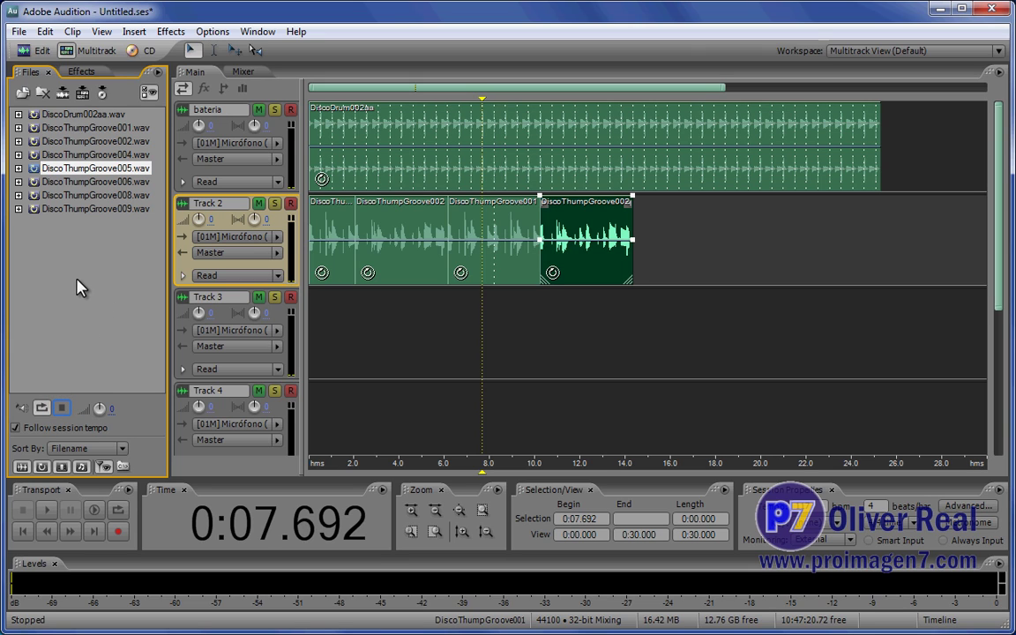
left_click(40, 169)
left_click_drag(38, 167, 669, 234)
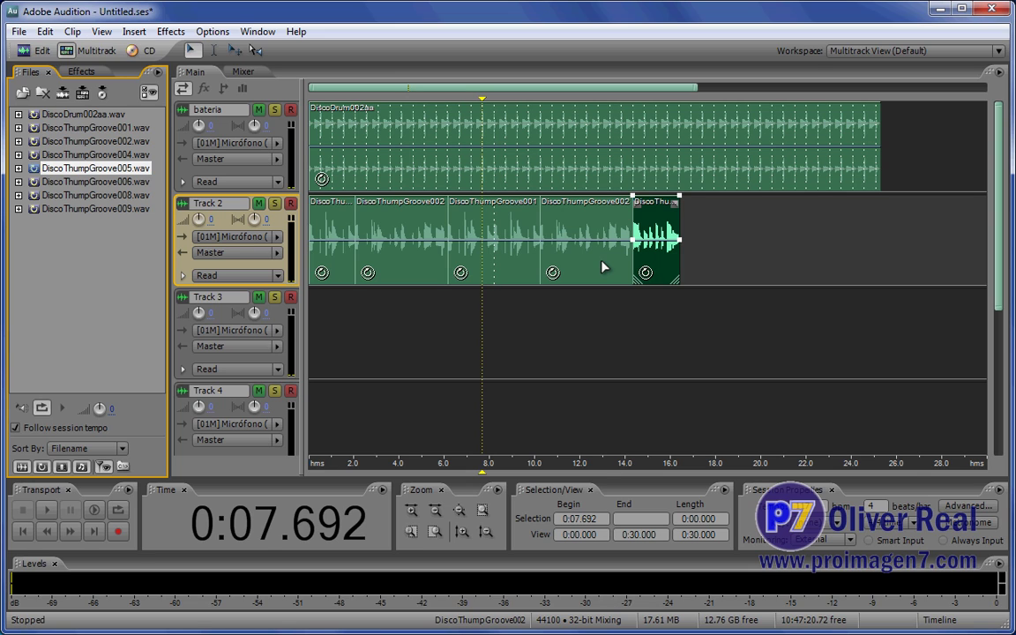
Step: Play the session from the beginning to hear the five-clip bass line with the drums, and stop playback
left_click(399, 324)
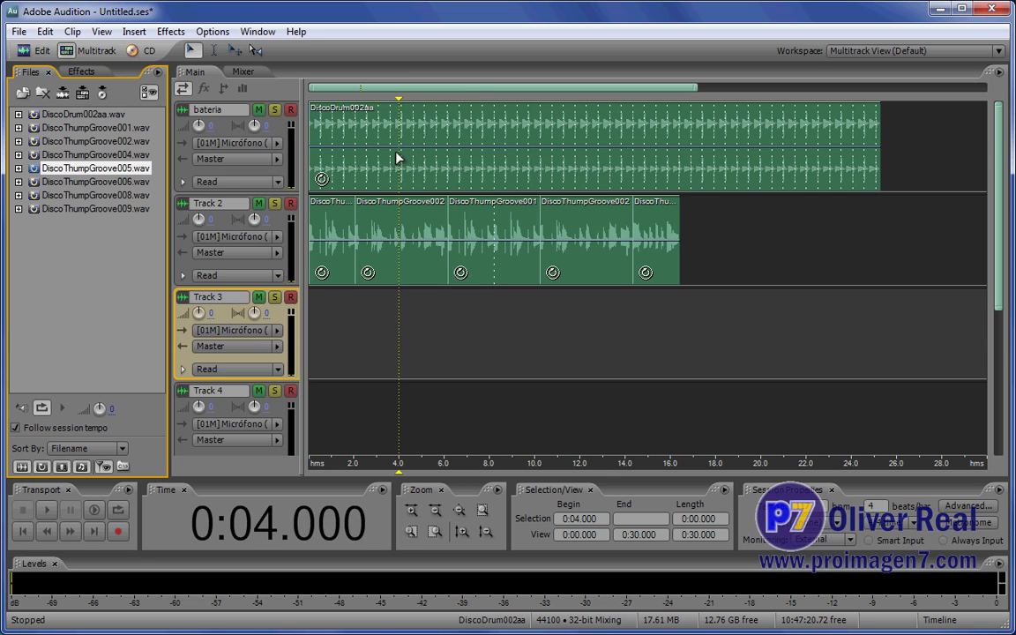
left_click_drag(399, 99, 247, 123)
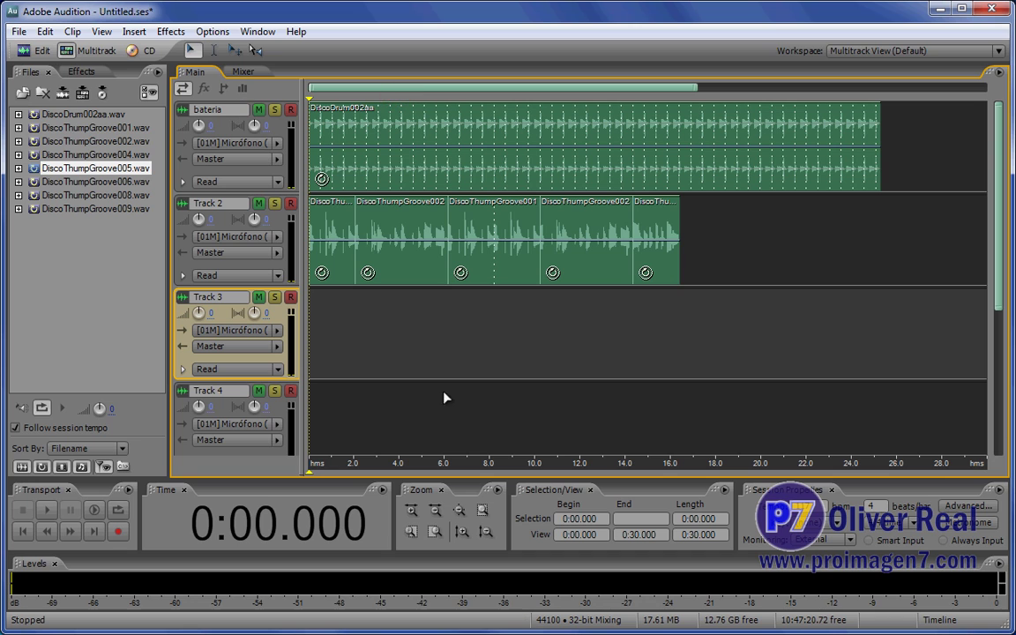
key("space")
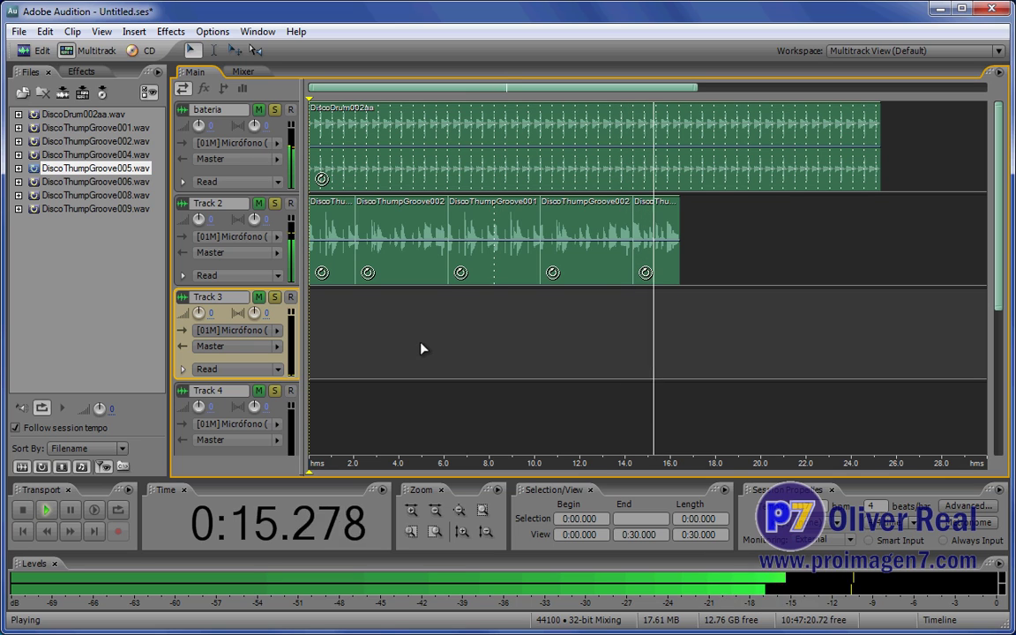
key("space")
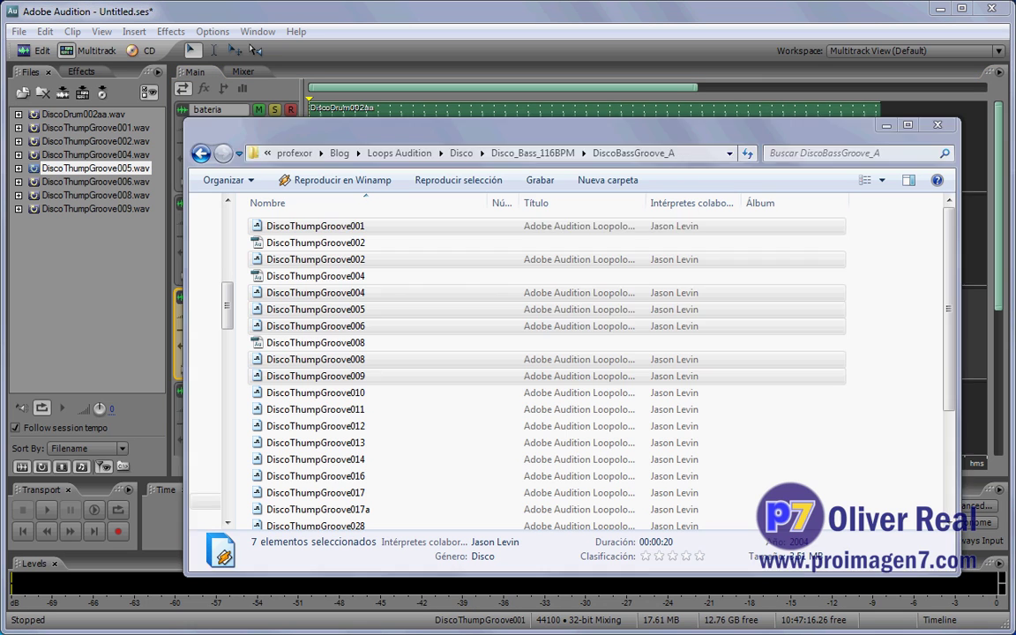
Step: Switch to the file explorer and import DiscoBassRiff001, 001a, 002 and 002a from Disco_Bass_116BPM > DiscoBassRiff_A into Adobe Audition, returning to the session
left_click(461, 153)
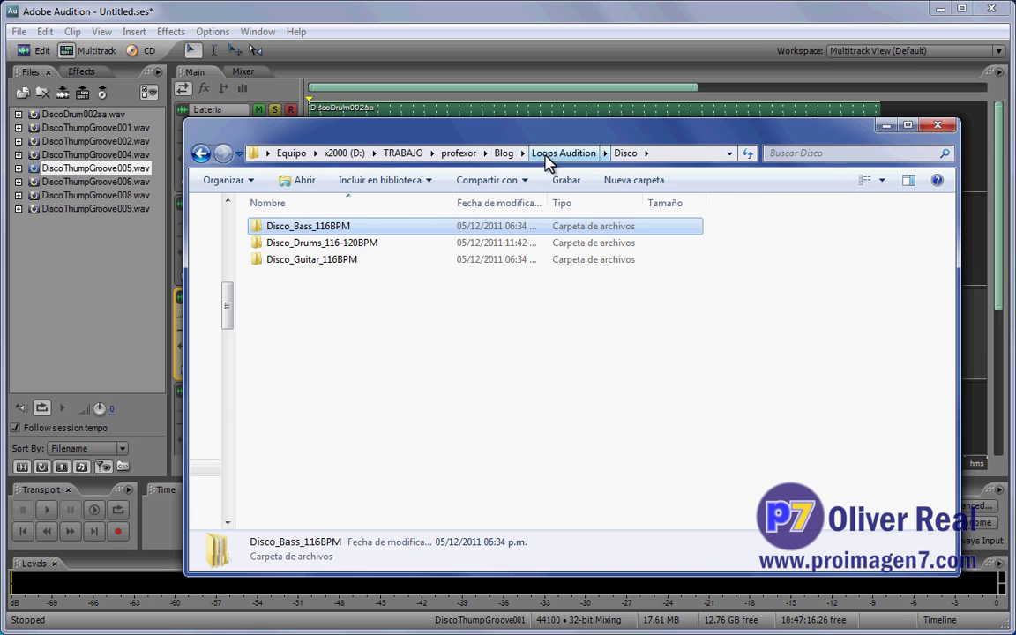
double_click(262, 229)
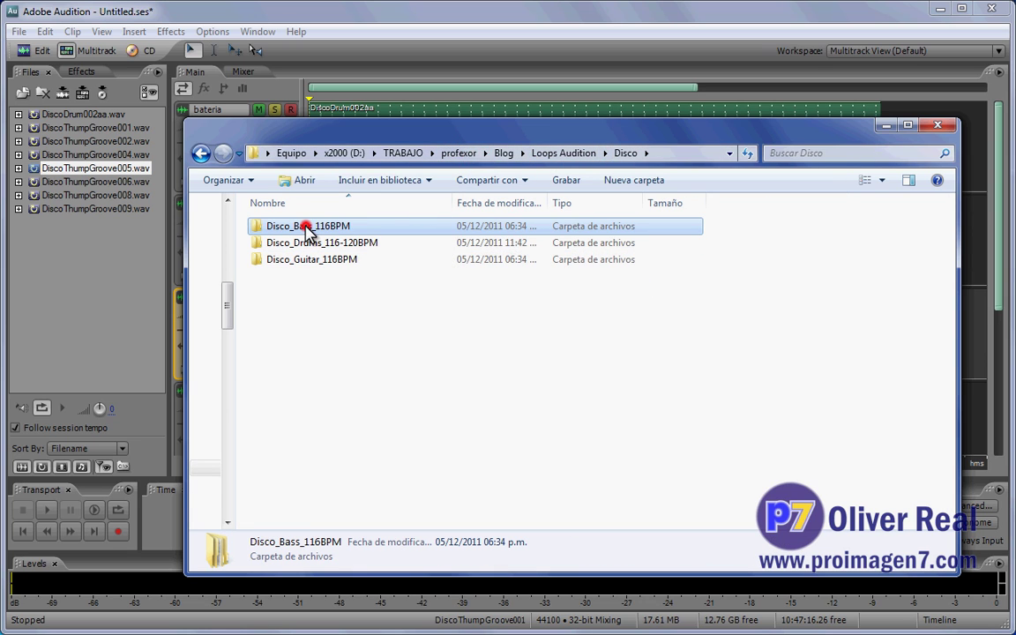
double_click(300, 260)
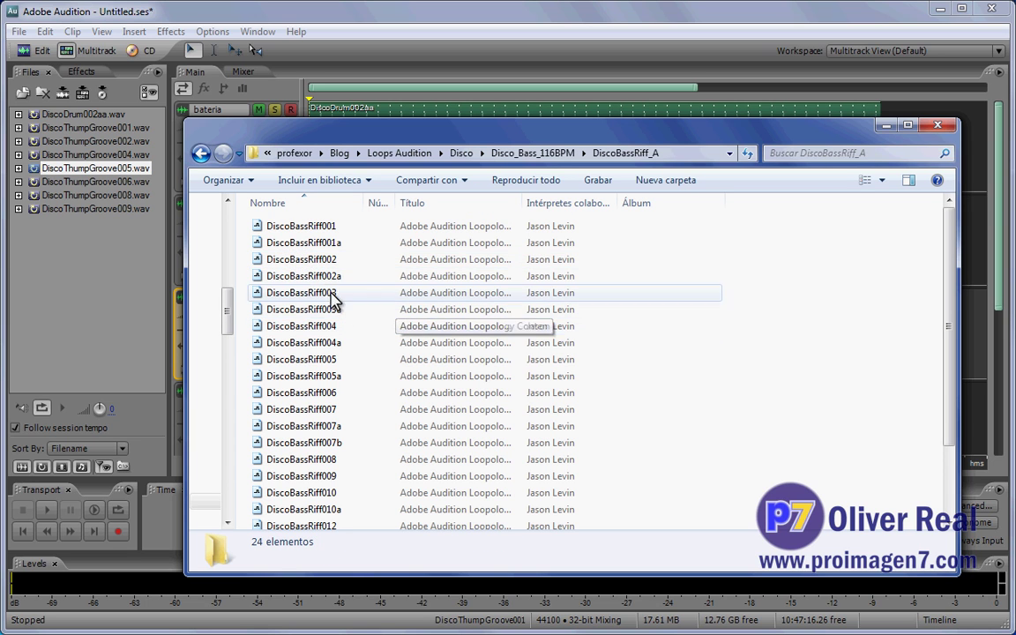
left_click(318, 227)
left_click(318, 275, "shift")
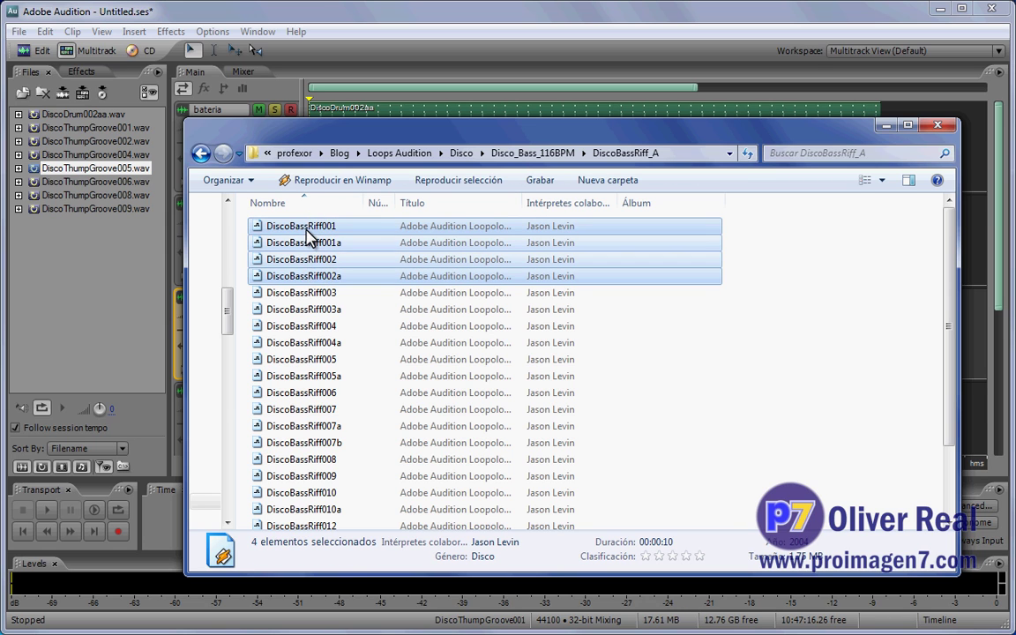
left_click_drag(306, 234, 118, 306)
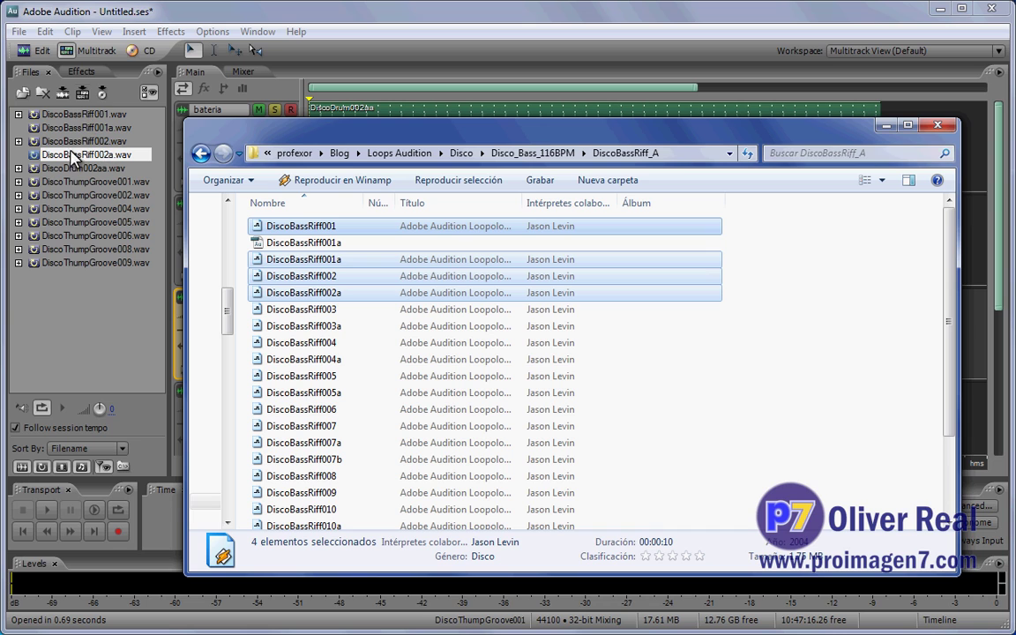
left_click(188, 15)
Step: Preview the bass riffs DiscoBassRiff001.wav, DiscoBassRiff001a.wav and DiscoBassRiff002.wav
left_click(89, 114)
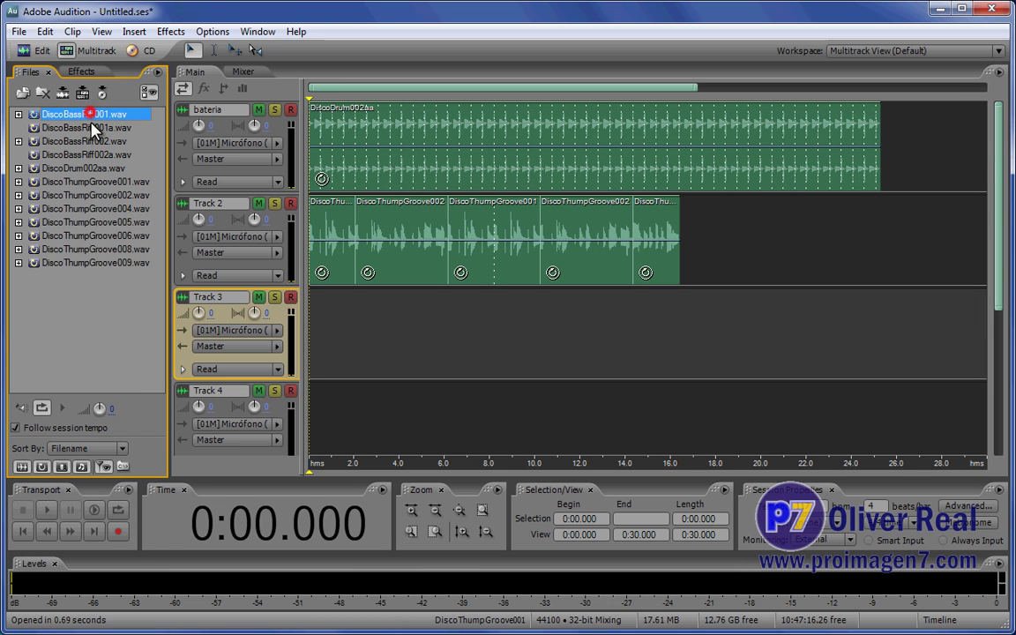
left_click(64, 408)
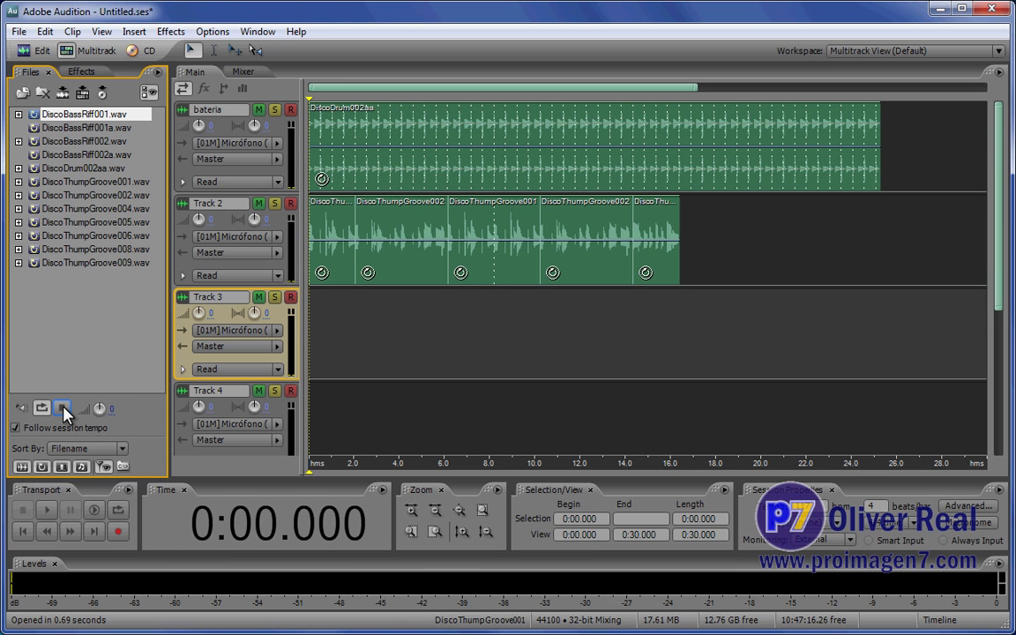
left_click(115, 128)
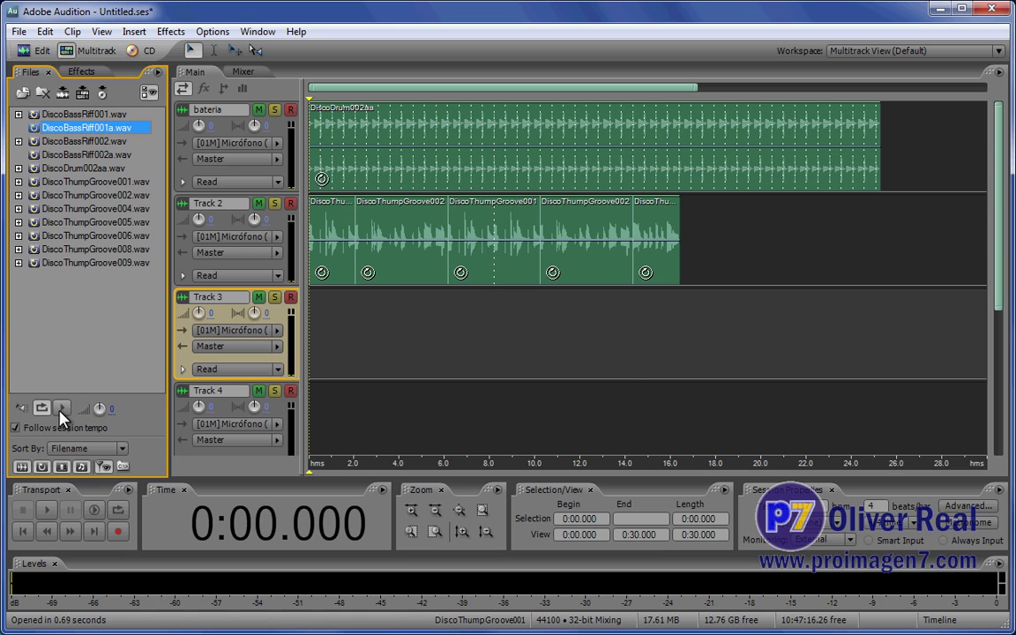
left_click(61, 410)
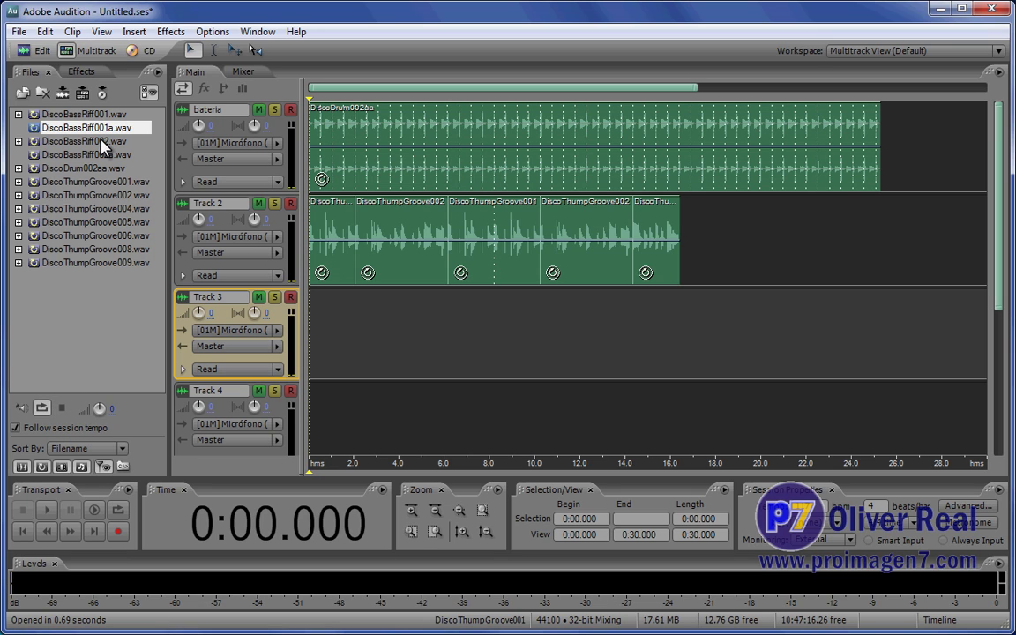
left_click(104, 141)
left_click(61, 410)
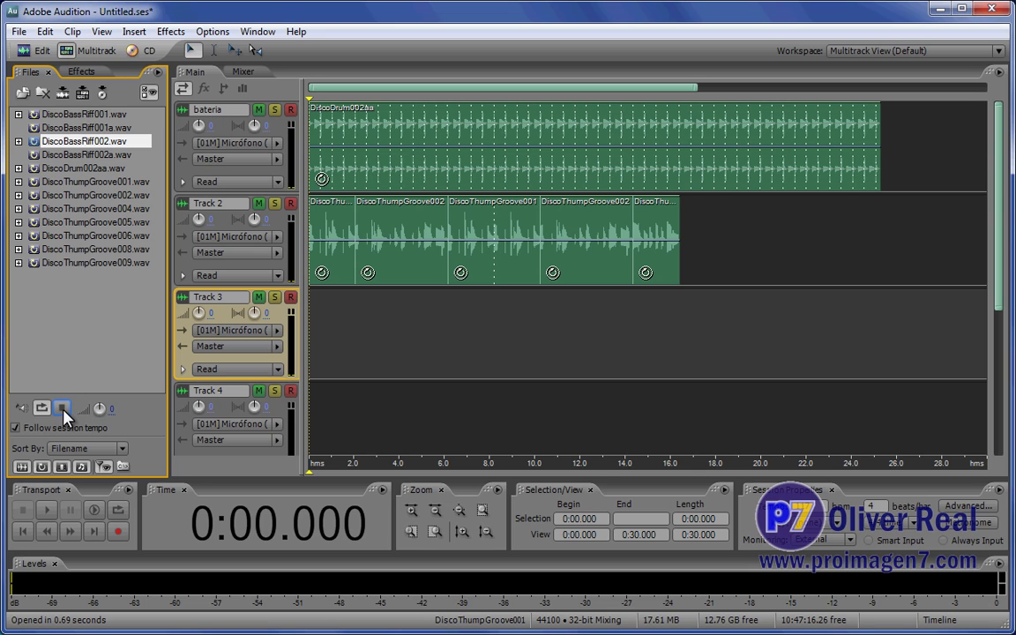
Step: Shorten the third Track 2 clip to one loop repetition and fill the gap before DiscoThumpGroove002 with DiscoBassRiff001.wav
left_click(73, 114)
left_click_drag(72, 117, 771, 265)
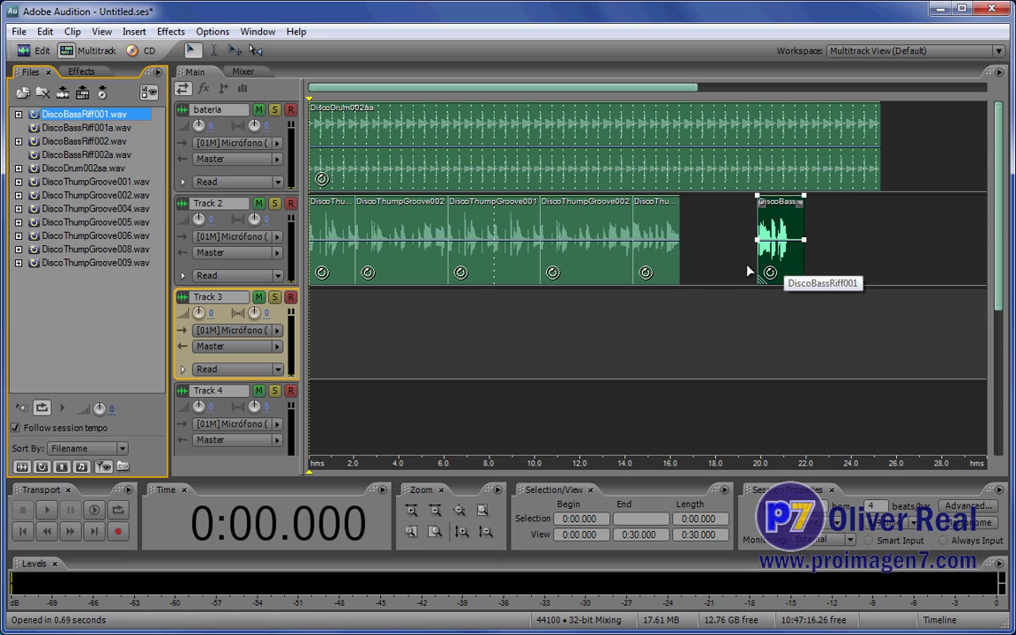
left_click(509, 259)
left_click_drag(537, 280, 494, 282)
left_click_drag(780, 264, 528, 281)
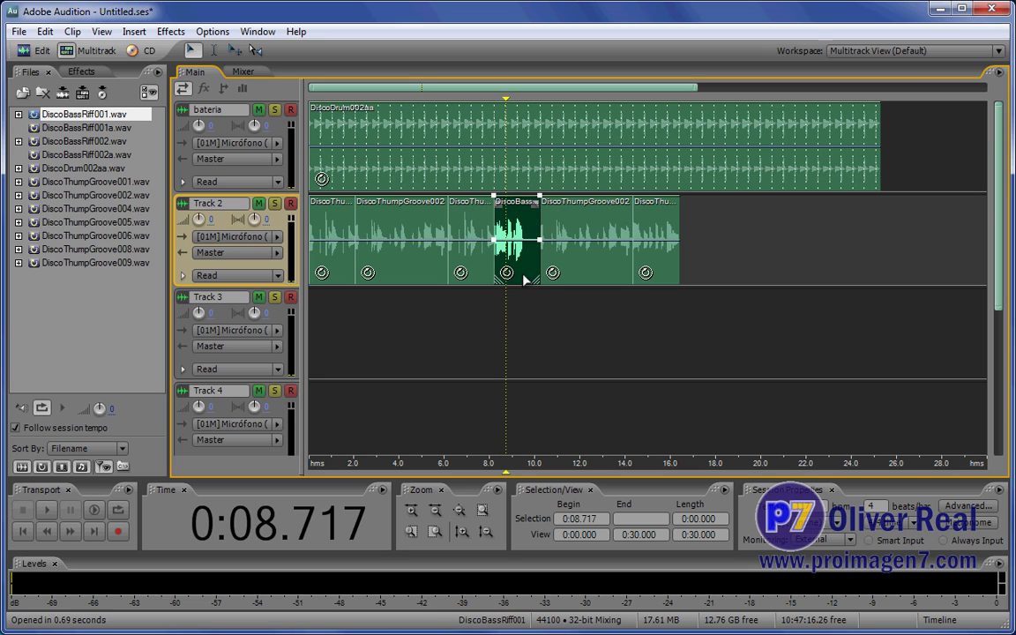
left_click(342, 256)
left_click(412, 263)
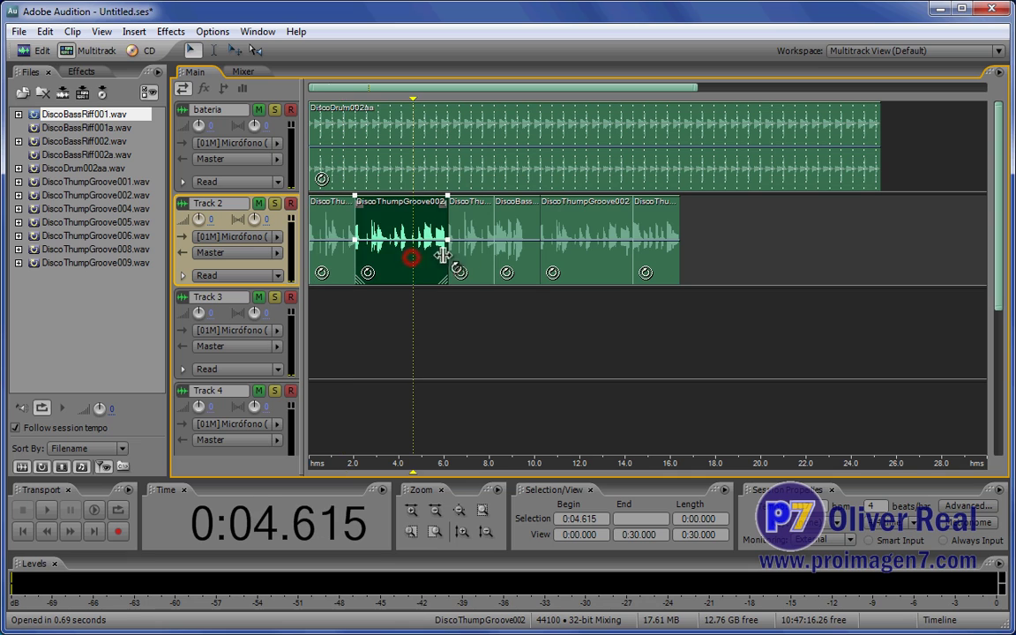
left_click(470, 255)
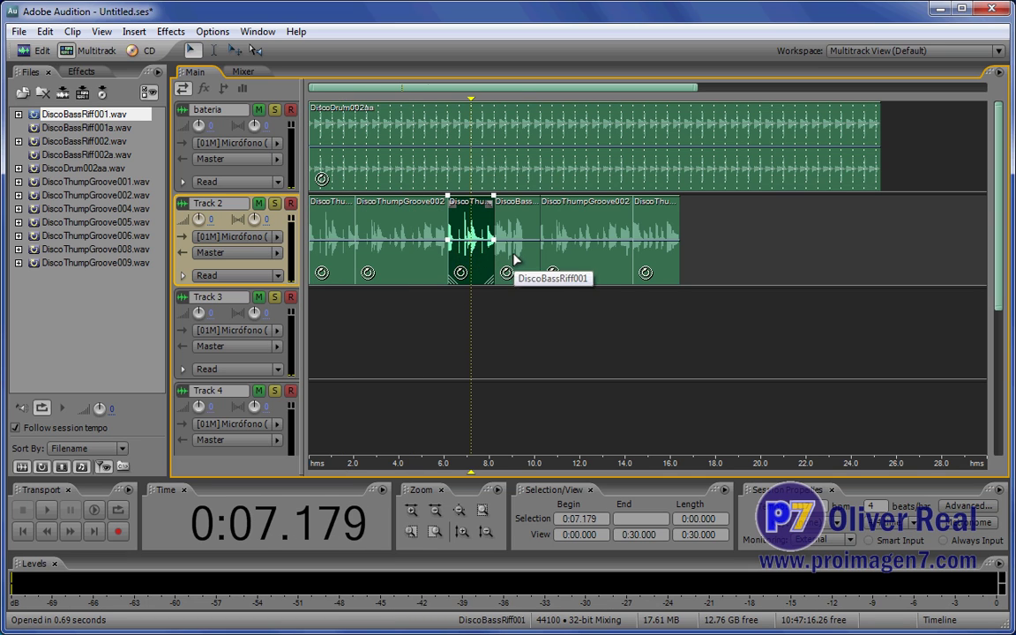
left_click(515, 258)
left_click(605, 254)
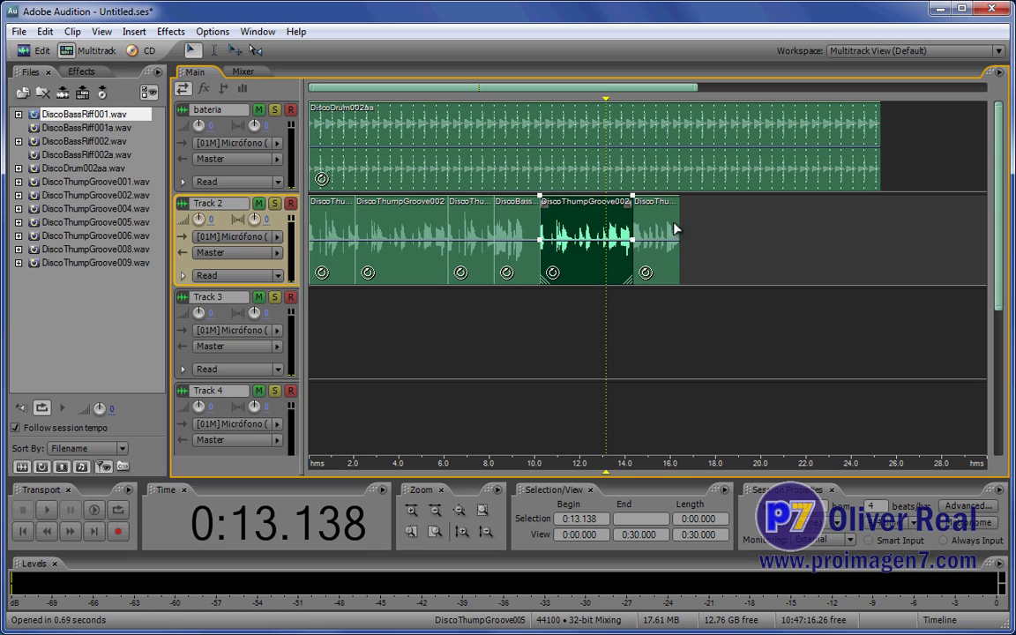
left_click(672, 228)
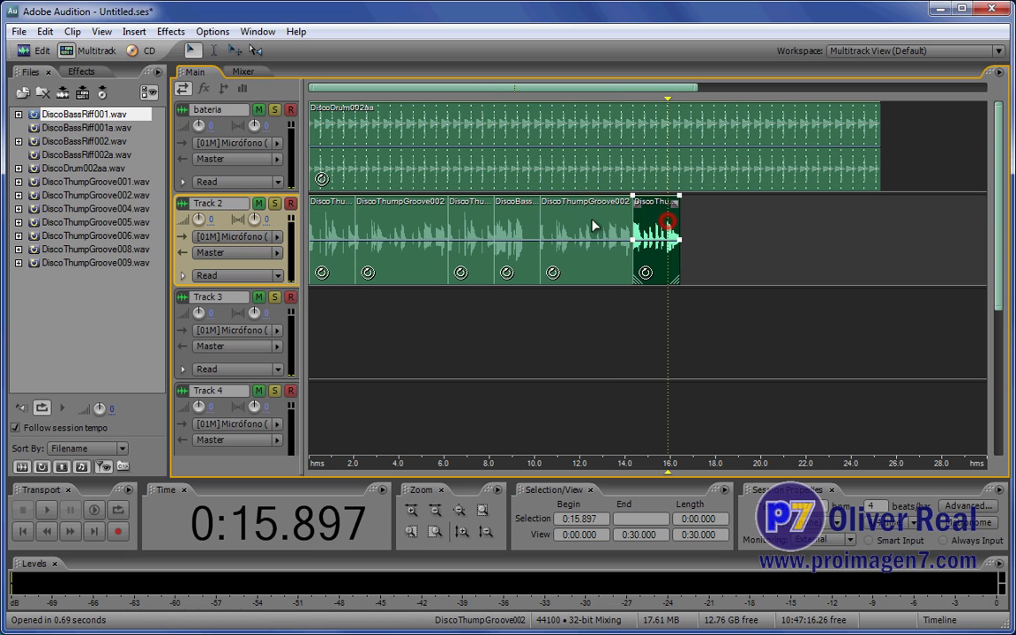
Step: Play the session from about 4.4 s to hear the bass line with the added riff, stop playback, and select Track 3
left_click(585, 227)
left_click(662, 231)
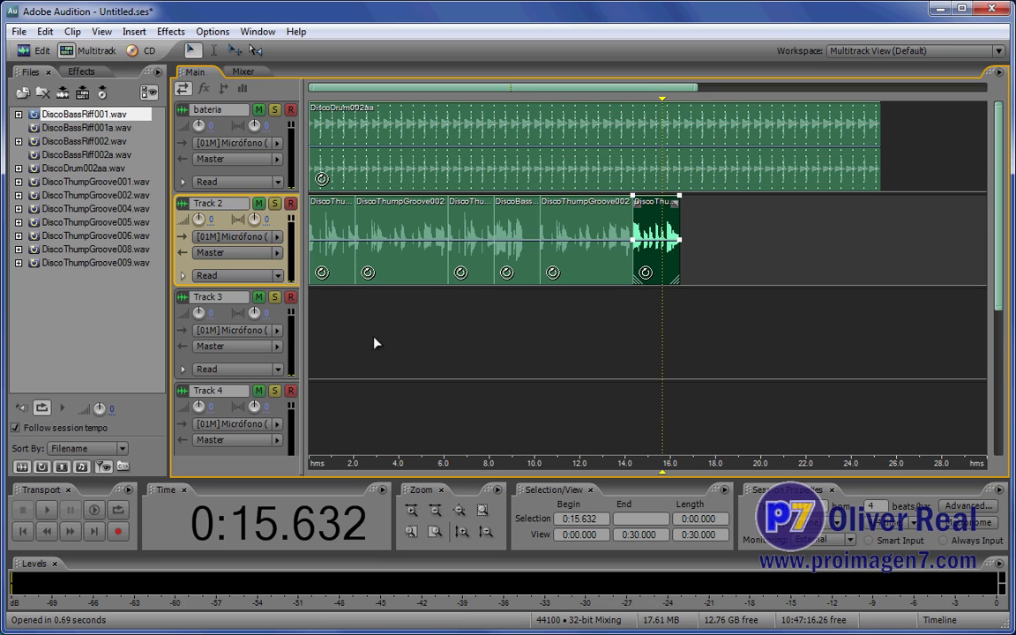
left_click_drag(663, 104, 407, 156)
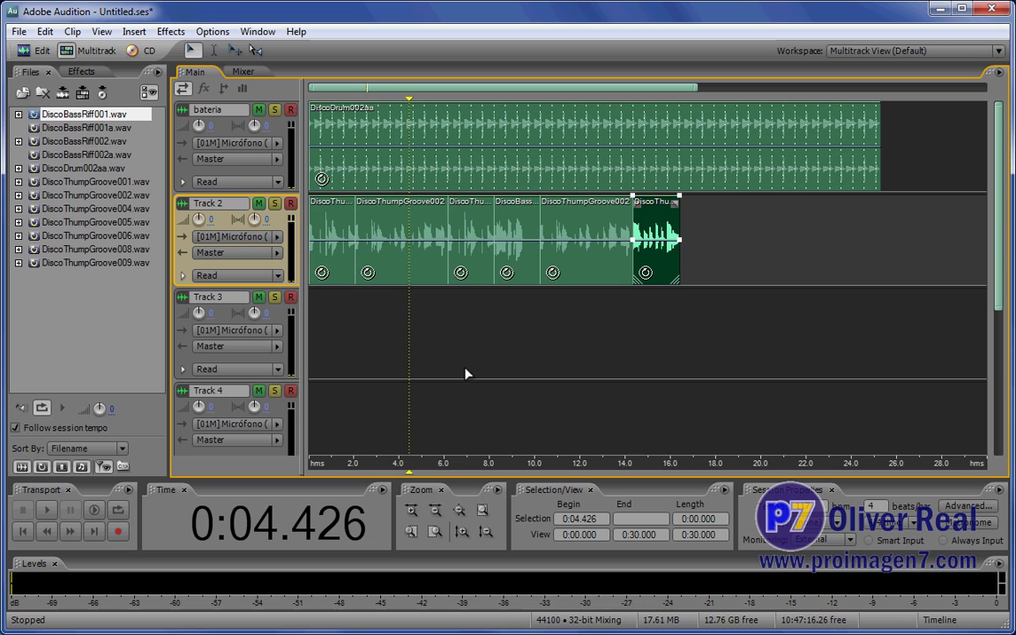
key("space")
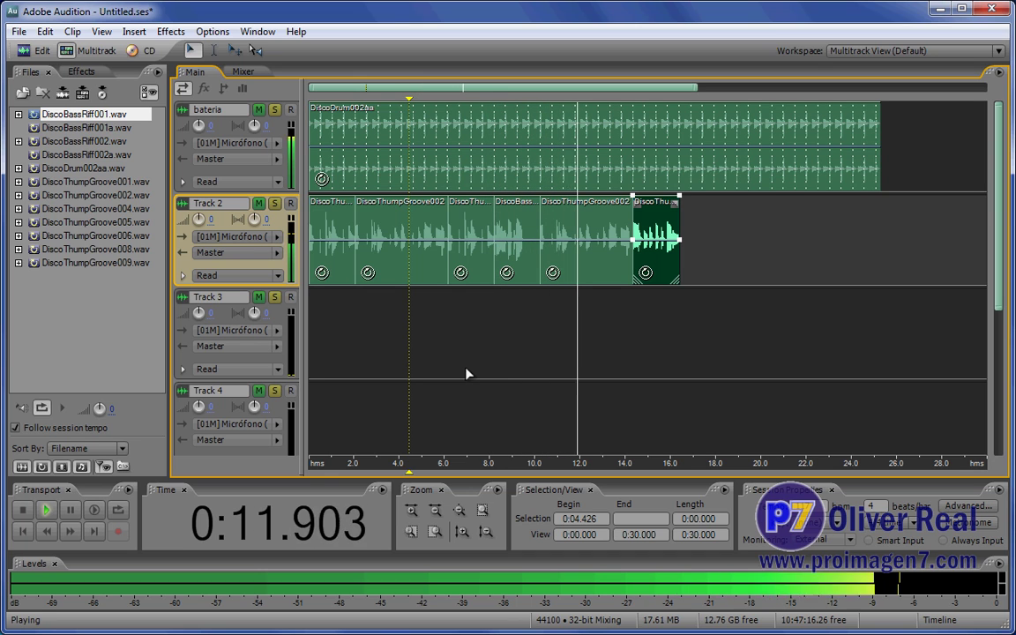
key("space")
left_click(671, 336)
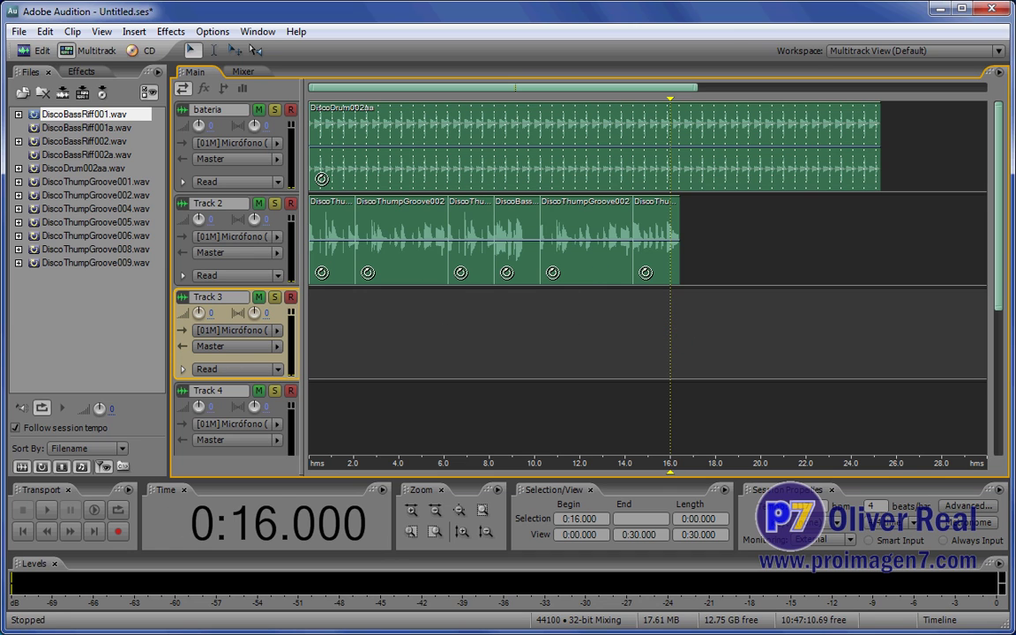
Step: Switch to the file explorer and import DiscoGuitar_Rhythm10_A, 12_A, 13_A and 15_A from Disco_Guitar_116BPM > DiscoGuitar_Rhythm_A into Adobe Audition, returning to the session
key("alt+Tab")
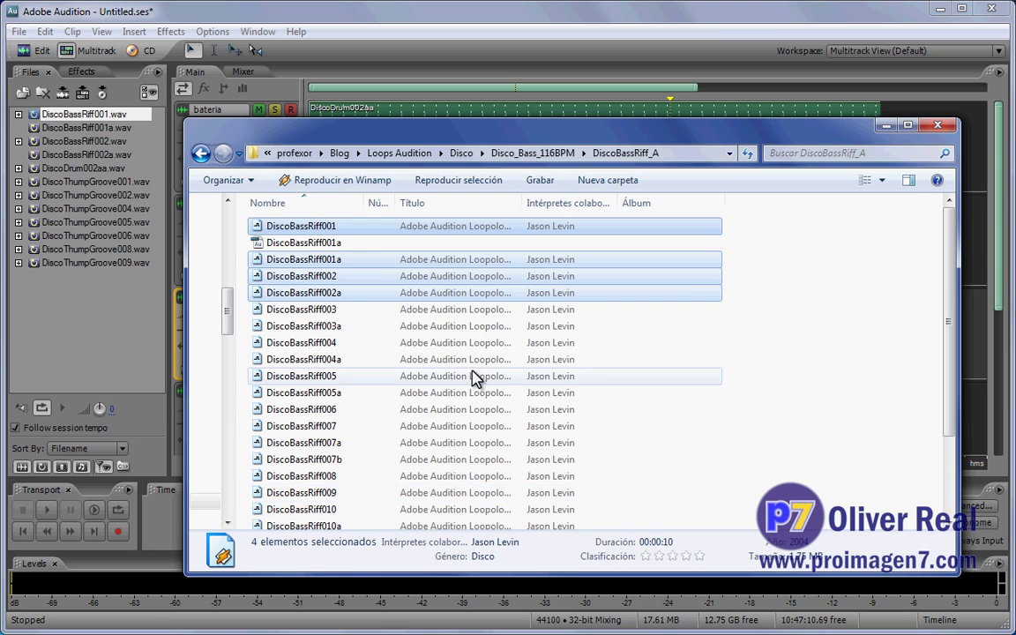
left_click(460, 155)
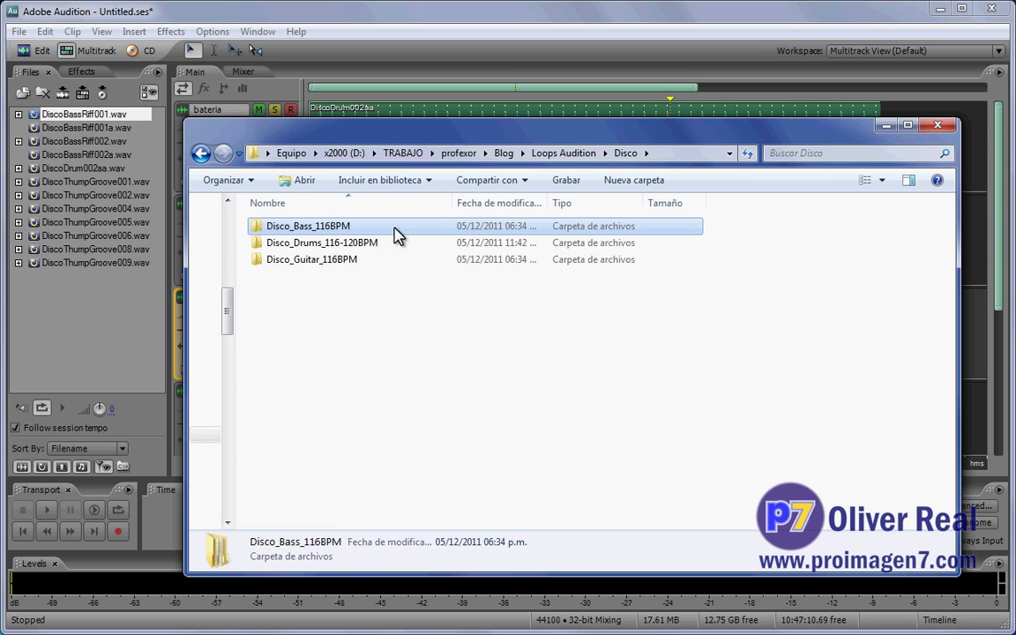
double_click(326, 264)
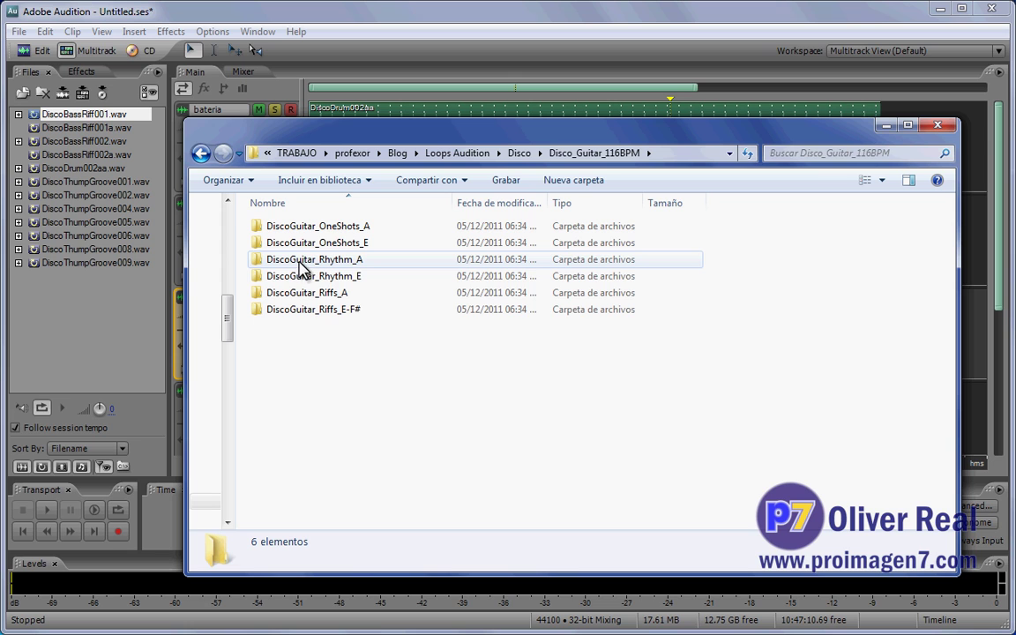
double_click(297, 267)
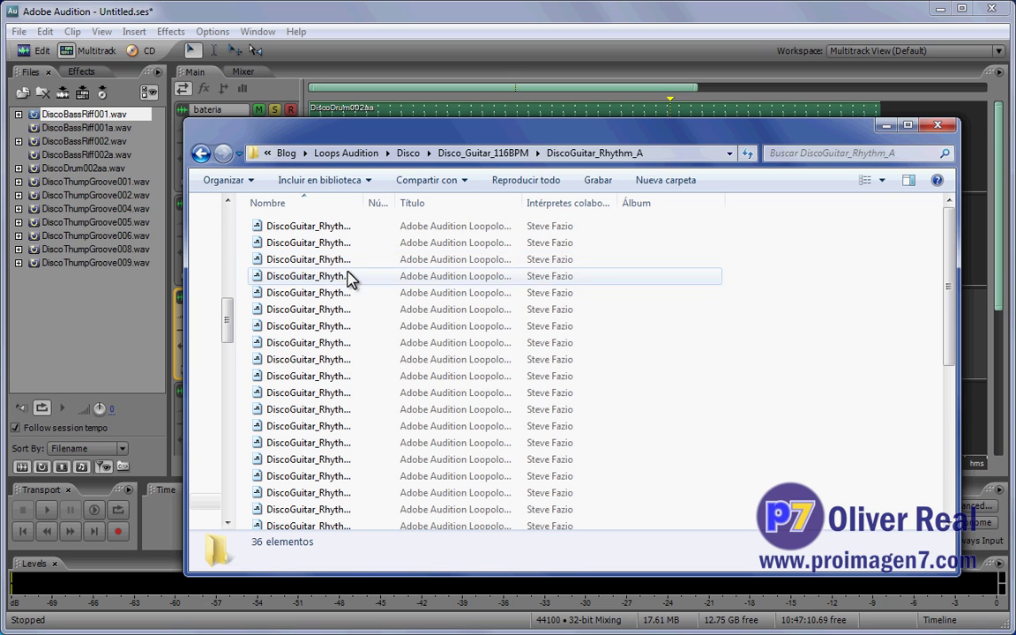
left_click_drag(364, 202, 579, 210)
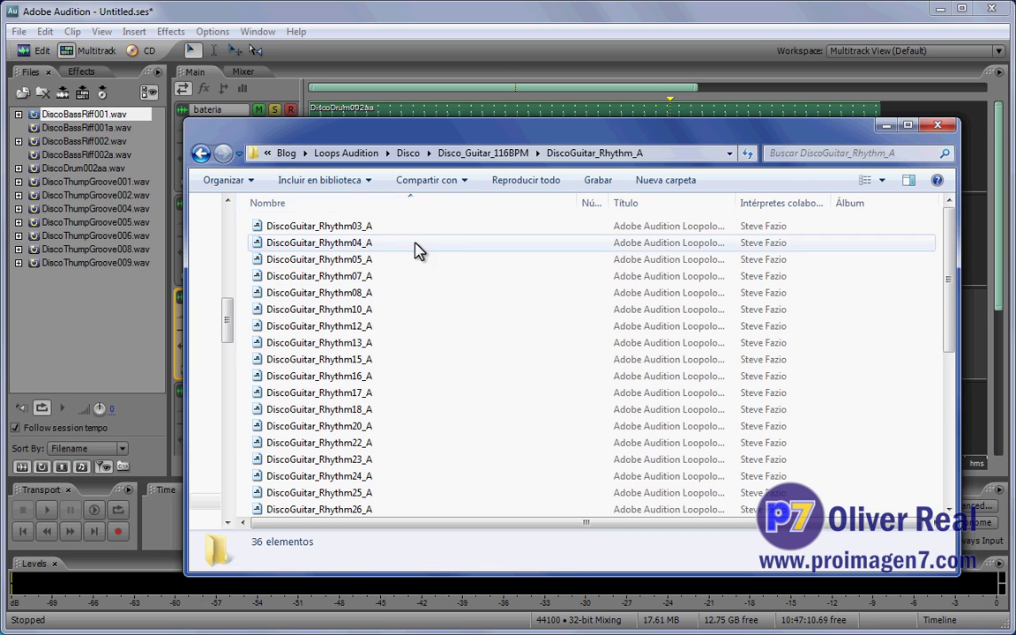
left_click(357, 312)
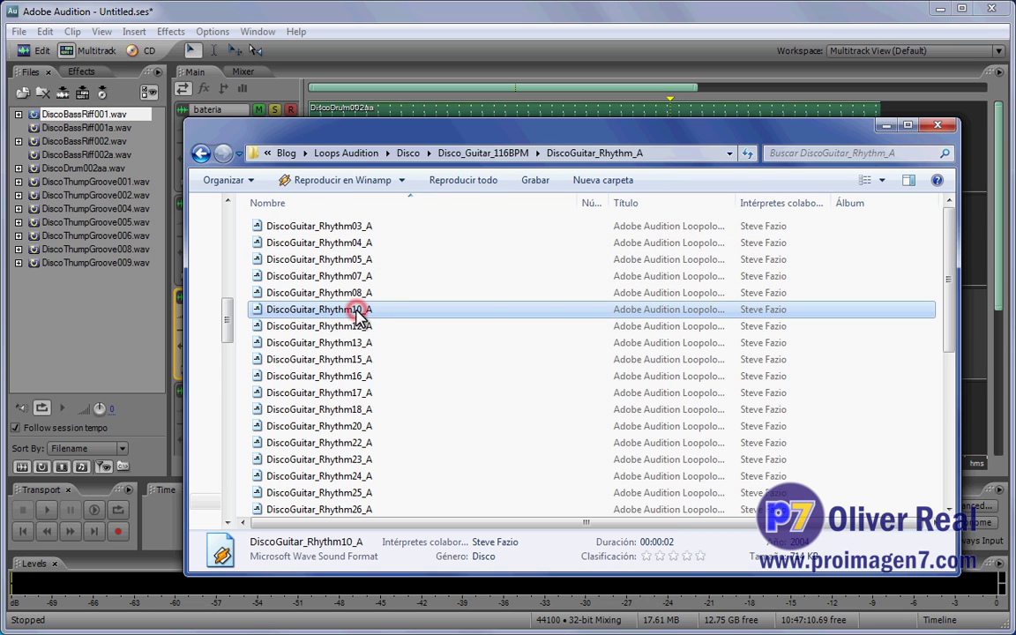
left_click(357, 359, "shift")
left_click_drag(276, 306, 104, 324)
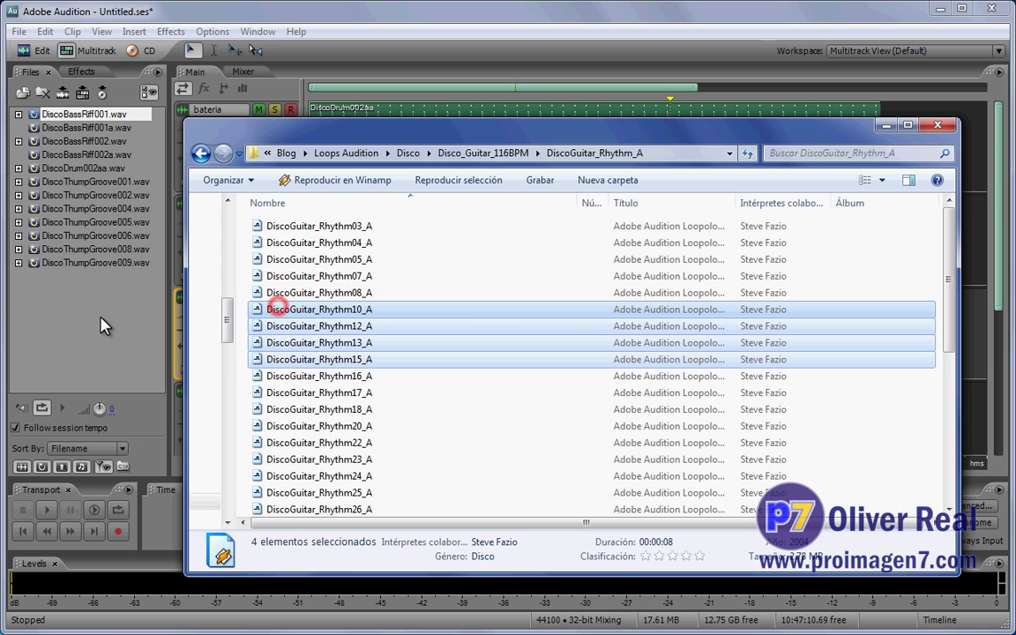
left_click(201, 18)
Step: Preview the guitar loops DiscoGuitar_Rhythm10_A, 12_A, 13_A and 15_A, and stop the preview
left_click(79, 184)
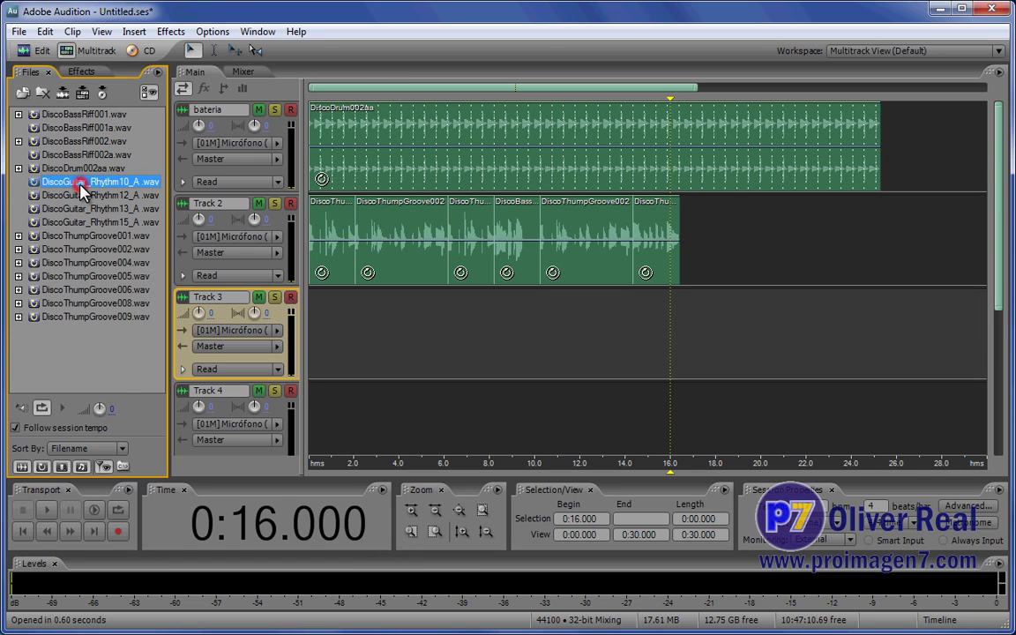
left_click(62, 408)
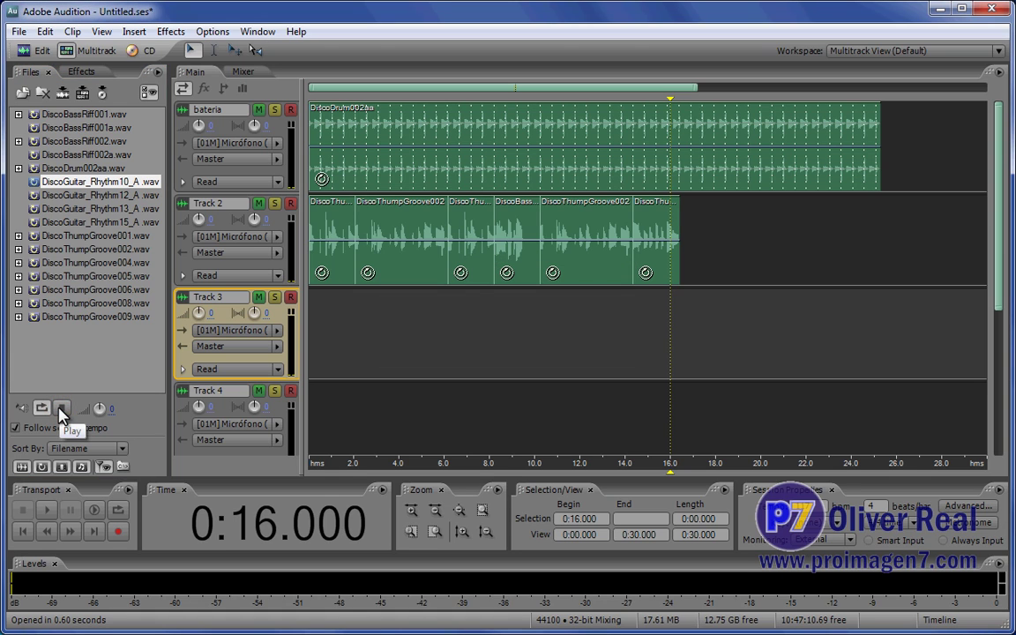
left_click(131, 196)
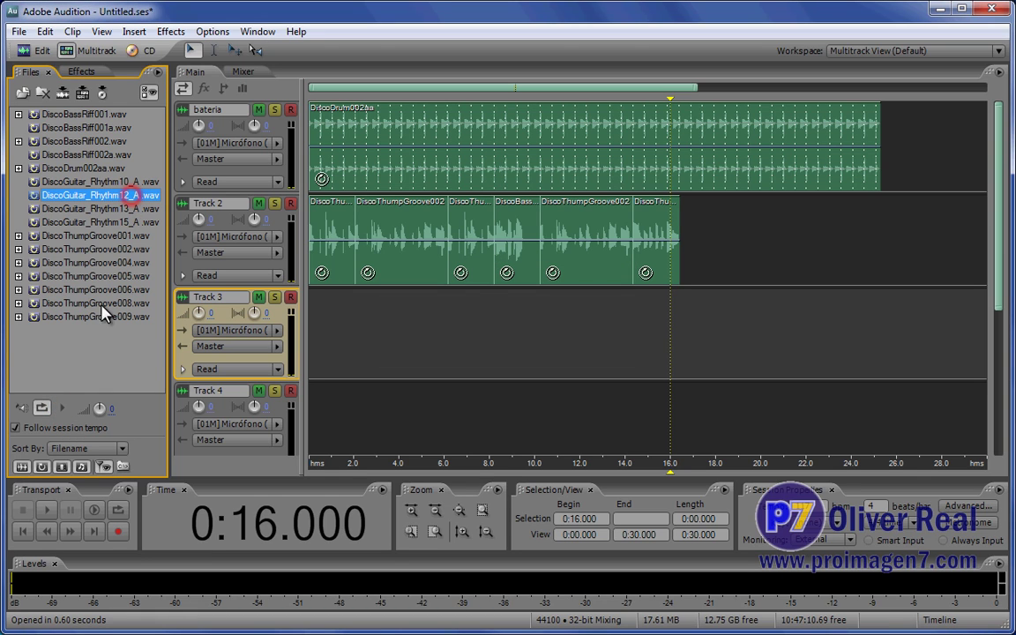
left_click(61, 409)
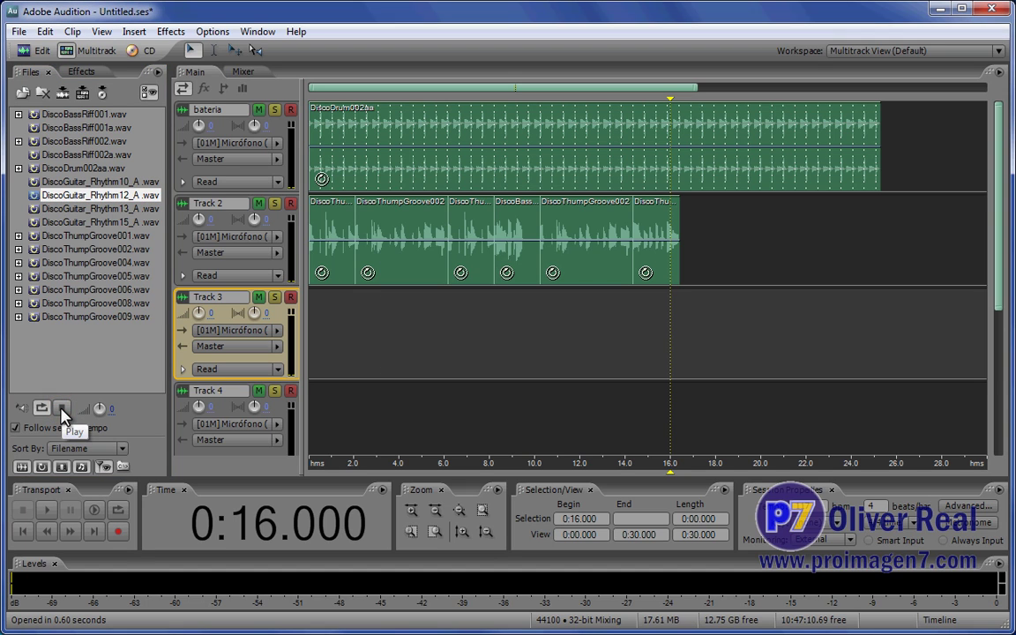
left_click(133, 209)
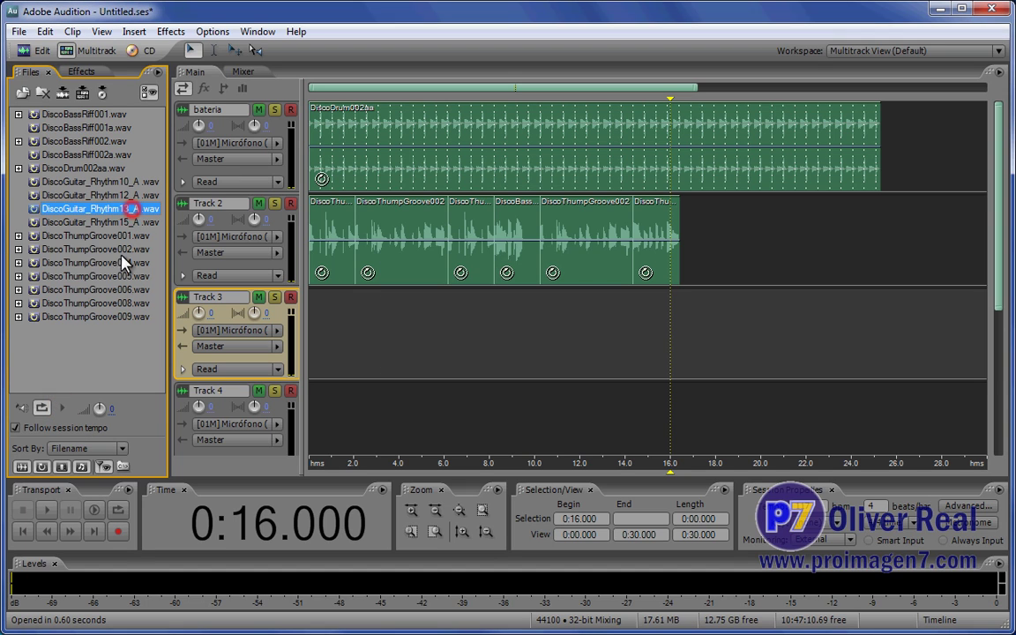
left_click(61, 410)
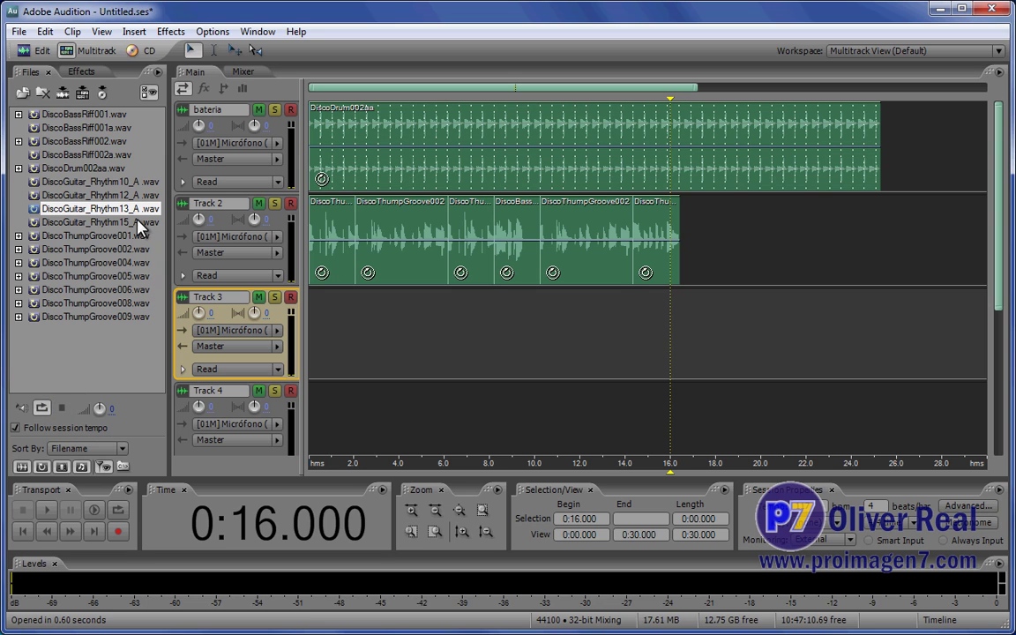
left_click(138, 223)
left_click(61, 409)
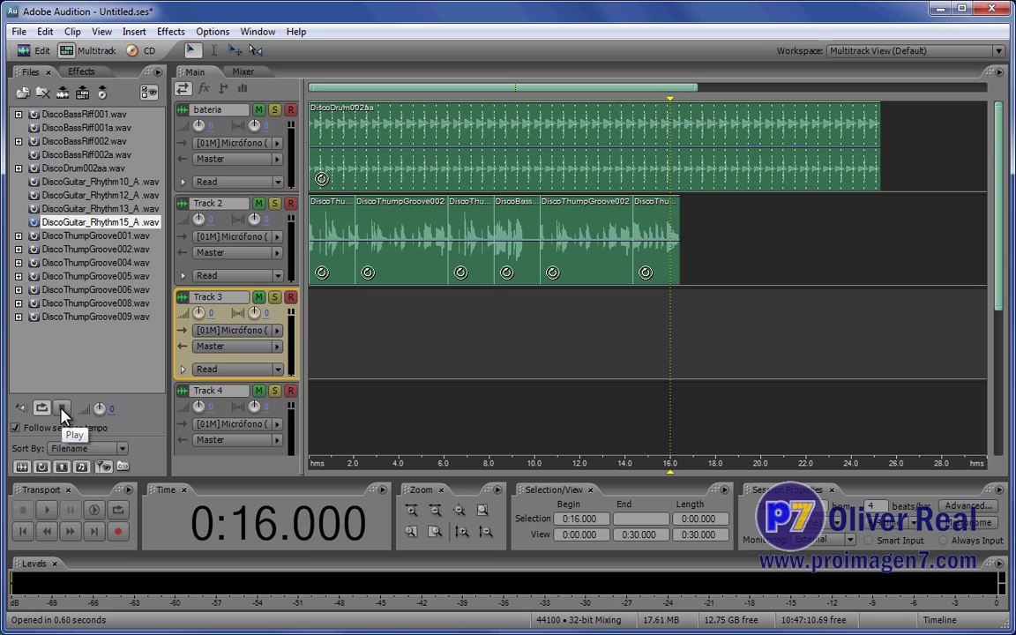
left_click(62, 410)
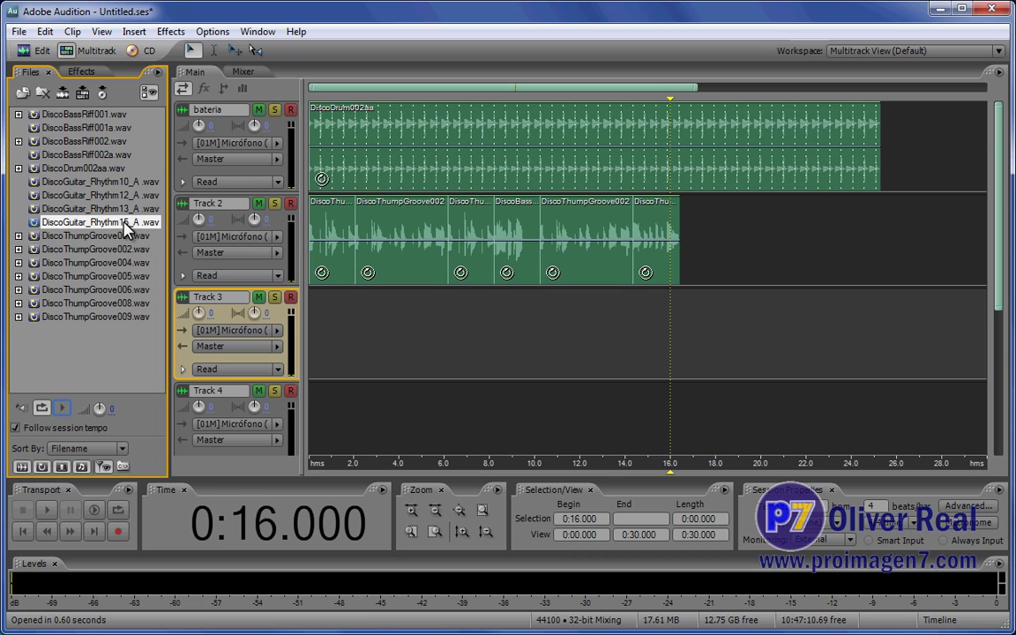
Step: Place DiscoGuitar_Rhythm15_A on Track 3 under the second half of the first DiscoThumpGroove002 clip, followed end to end by Rhythm13_A, Rhythm12_A and Rhythm10_A
left_click_drag(102, 227, 446, 357)
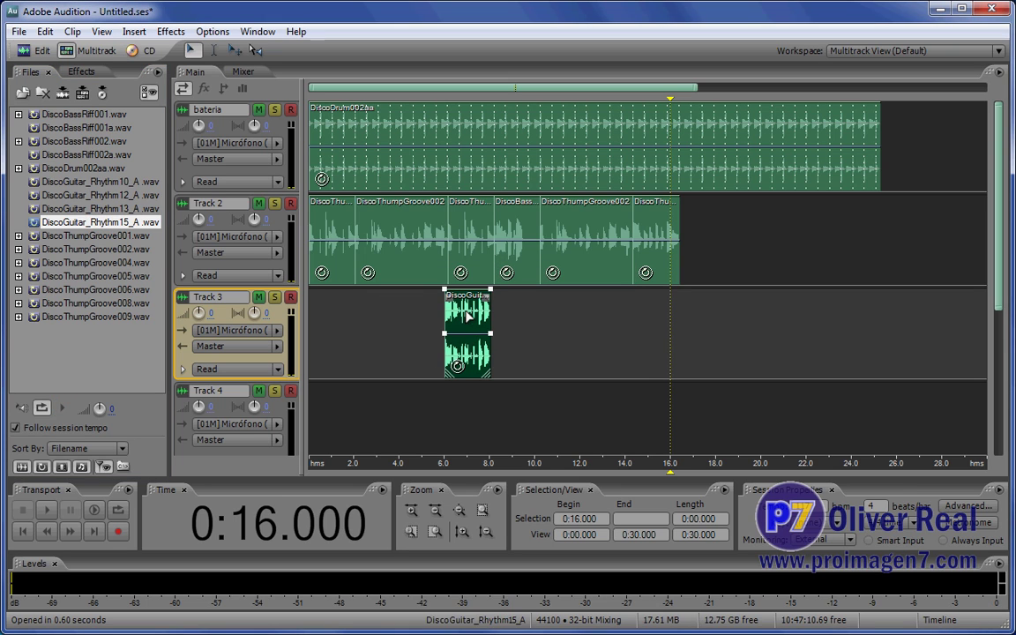
left_click_drag(468, 316, 432, 331)
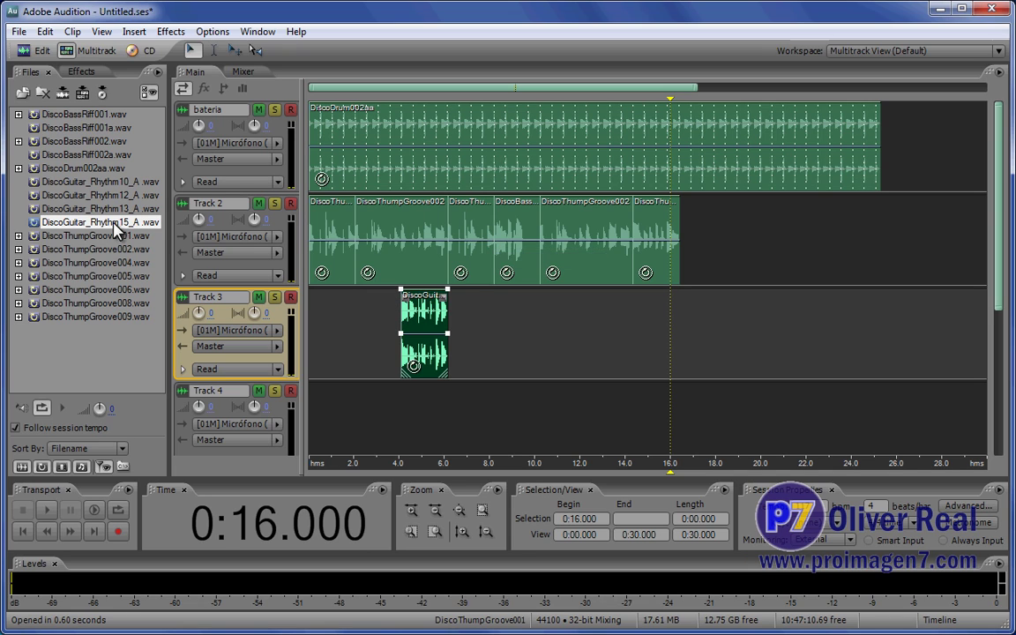
left_click_drag(70, 209, 480, 313)
left_click_drag(97, 195, 522, 342)
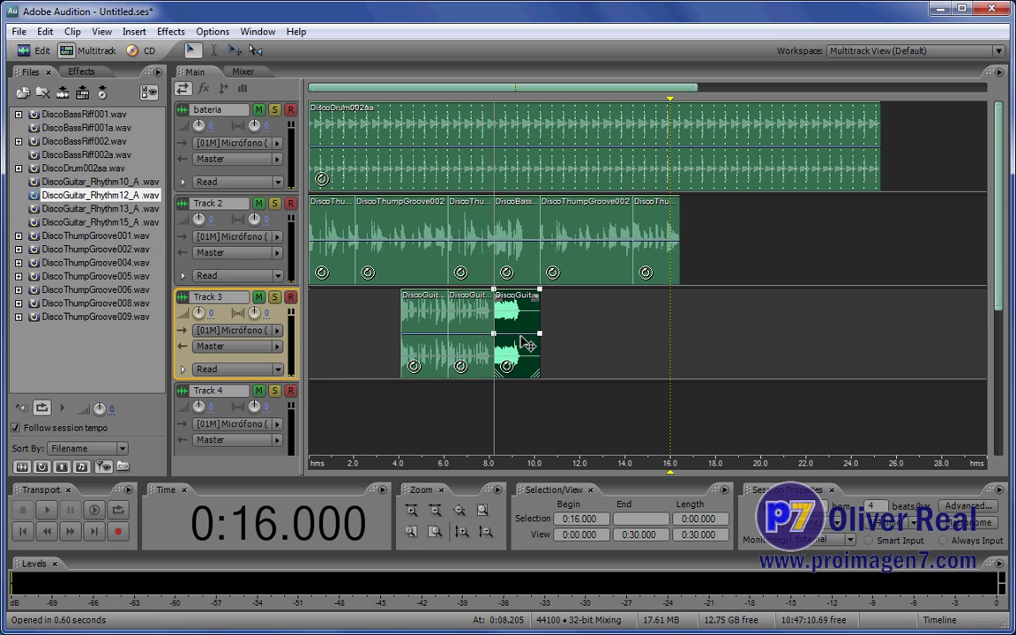
left_click_drag(124, 183, 568, 334)
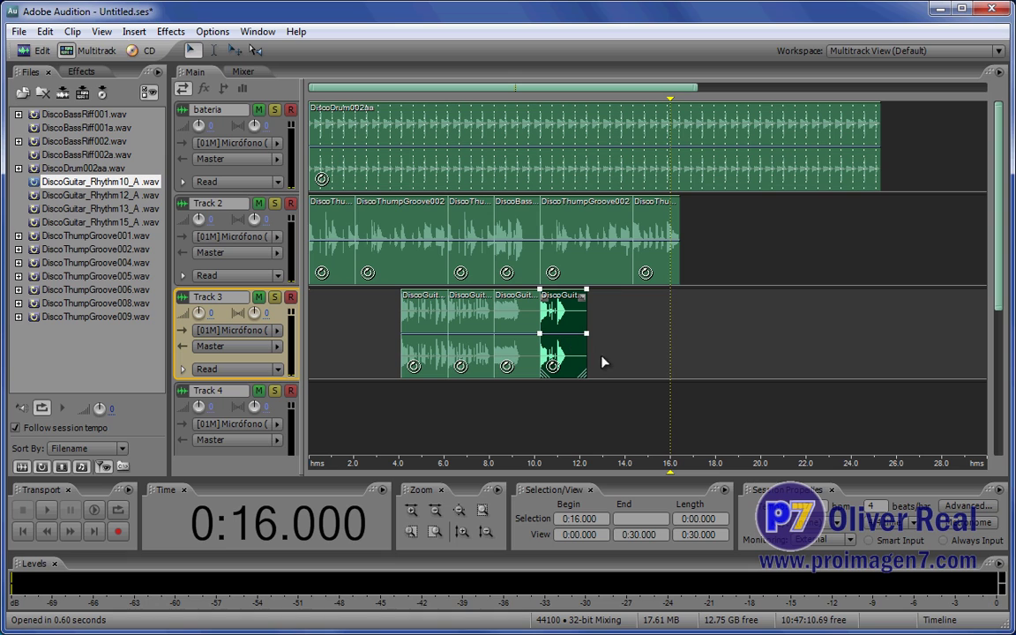
Step: Play the session from the beginning to hear the guitars with the bass and drums, and stop playback
left_click(295, 473)
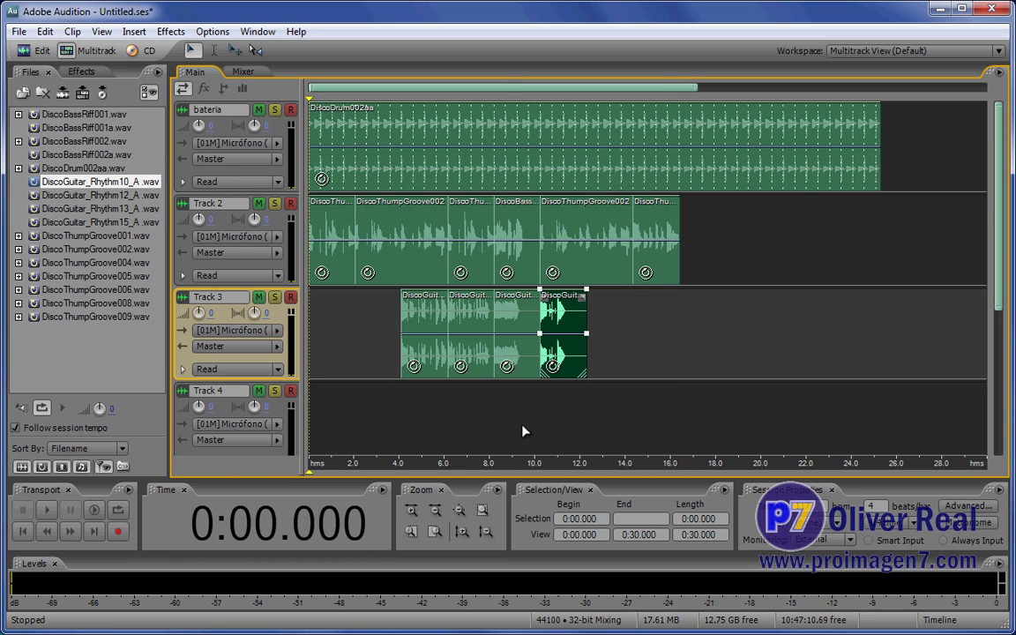
key("space")
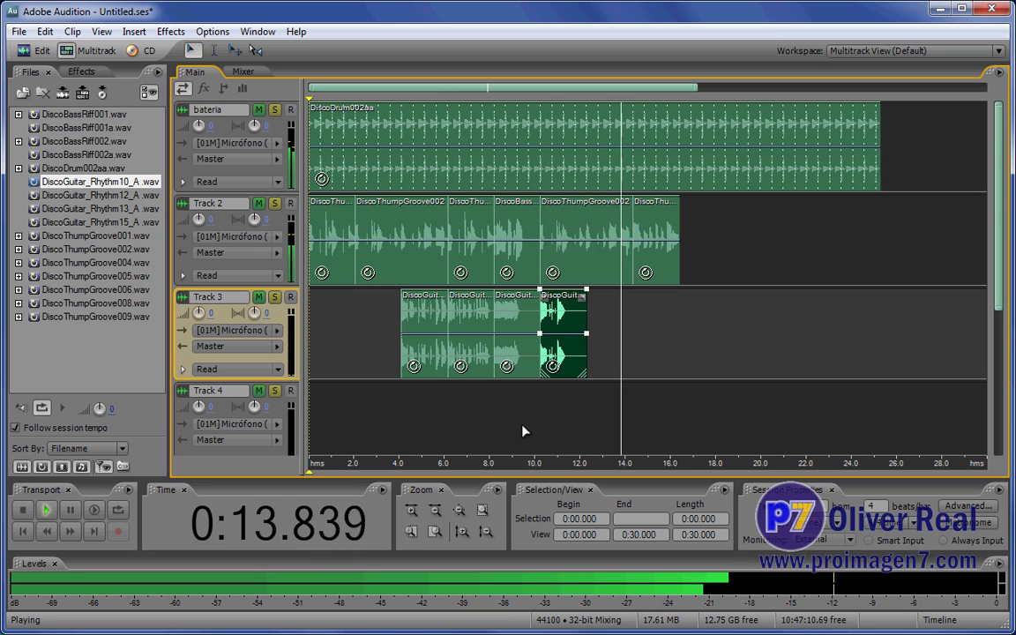
key("space")
Step: Extend the last Track 3 guitar clip to two loop repetitions, ending where the second DiscoThumpGroove002 clip ends
left_click_drag(586, 369, 633, 369)
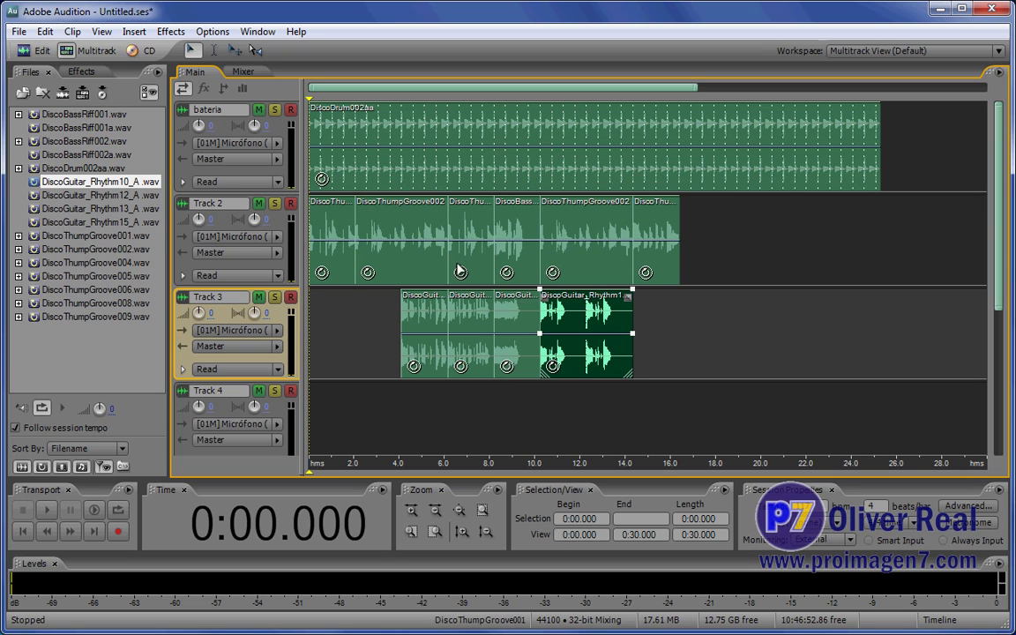
mouse_move(634, 356)
left_mouse_down()
mouse_move(877, 362)
mouse_move(635, 376)
left_mouse_up()
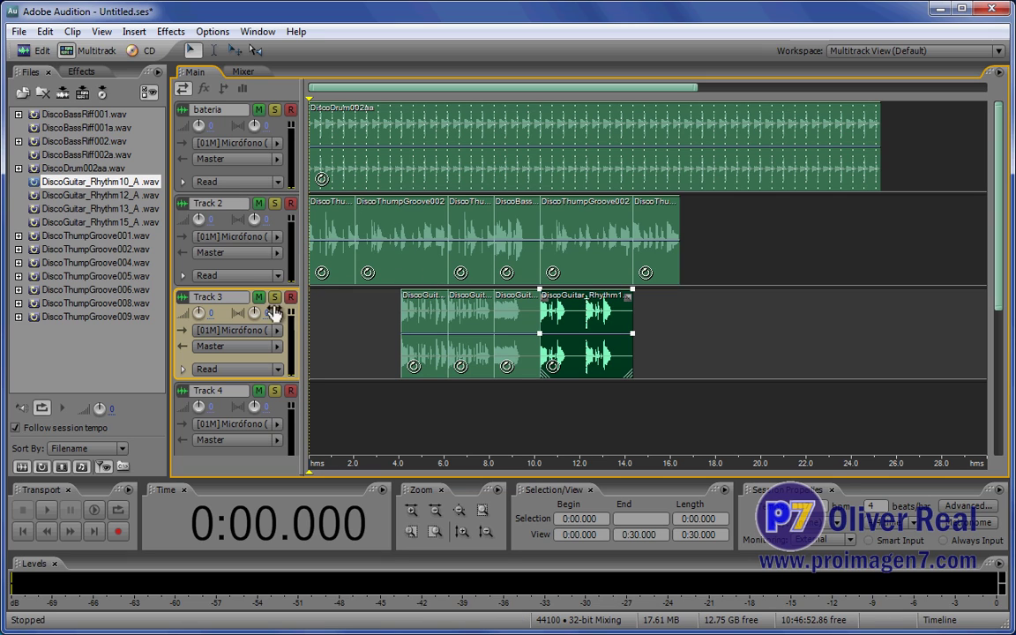
Step: Rename Track 2 as bajo and Track 3 as guitarras
double_click(211, 203)
double_click(227, 296)
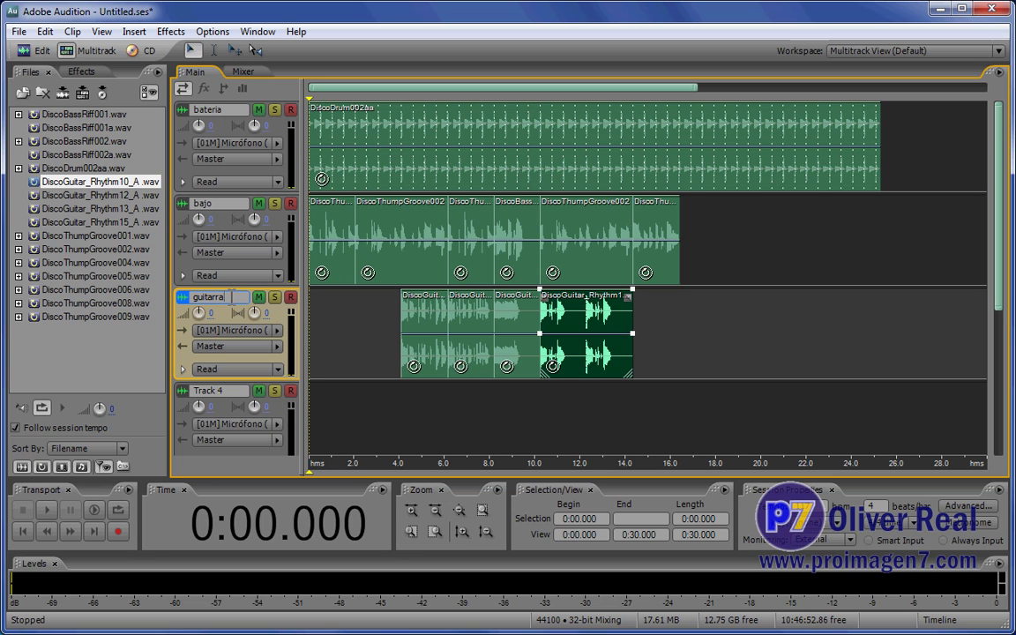
left_click(385, 416)
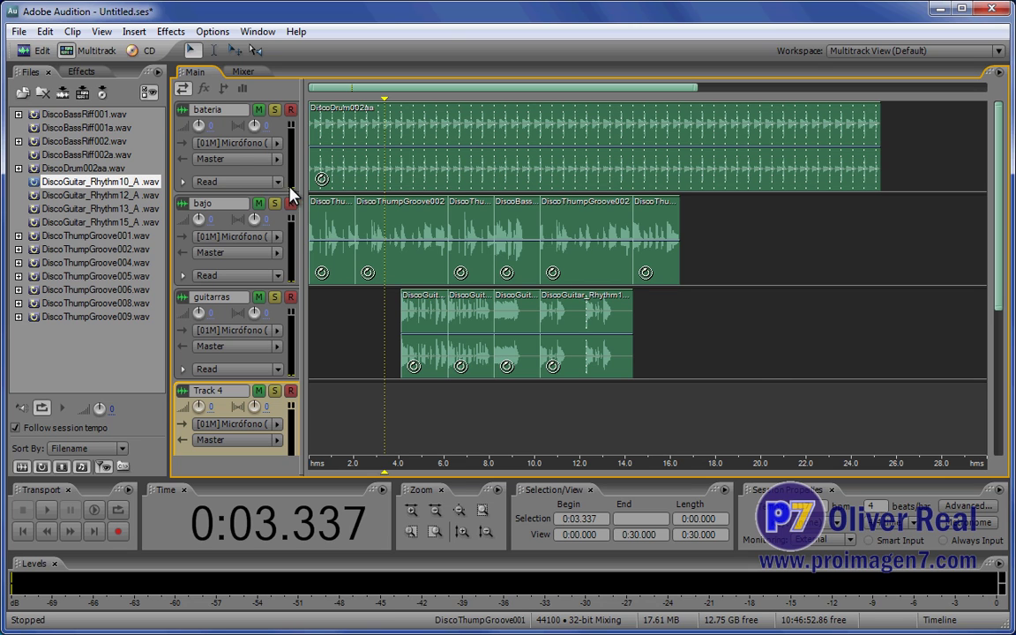
Step: Close the session and all its media without saving the changes
left_click(18, 32)
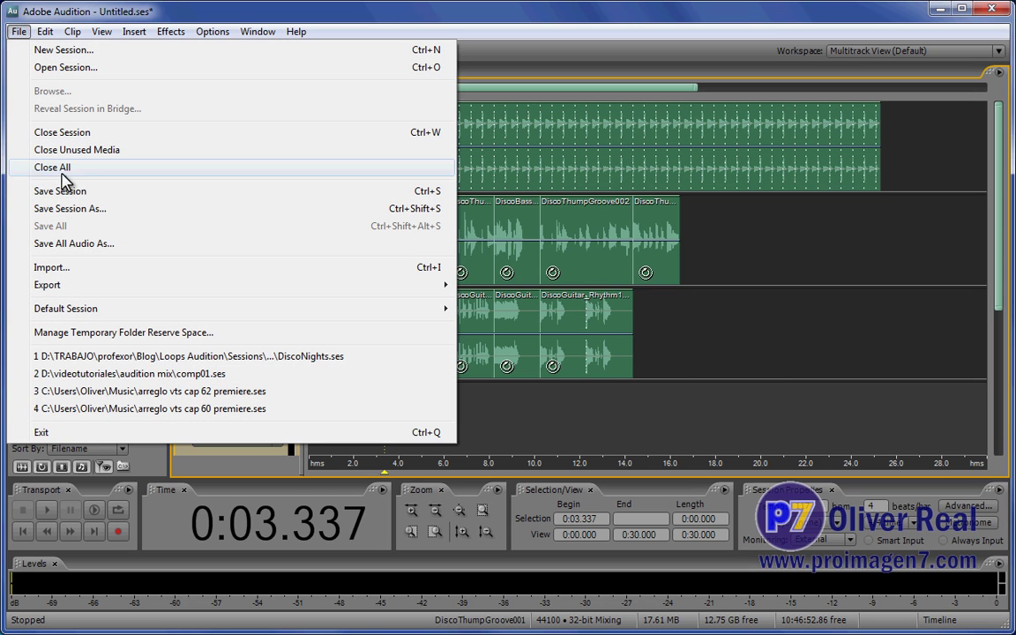
left_click(73, 174)
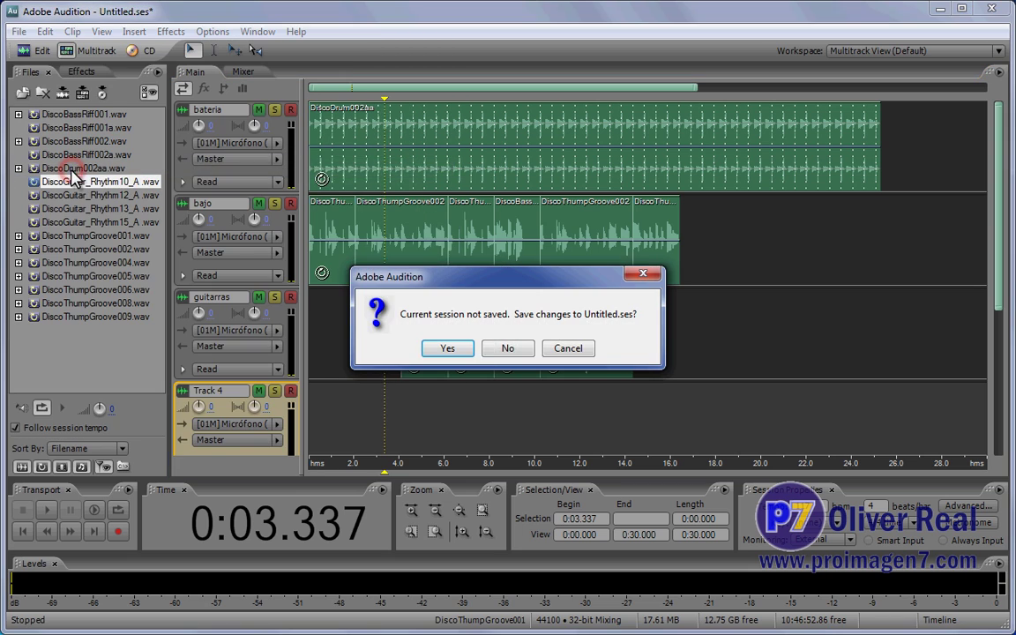
left_click(510, 348)
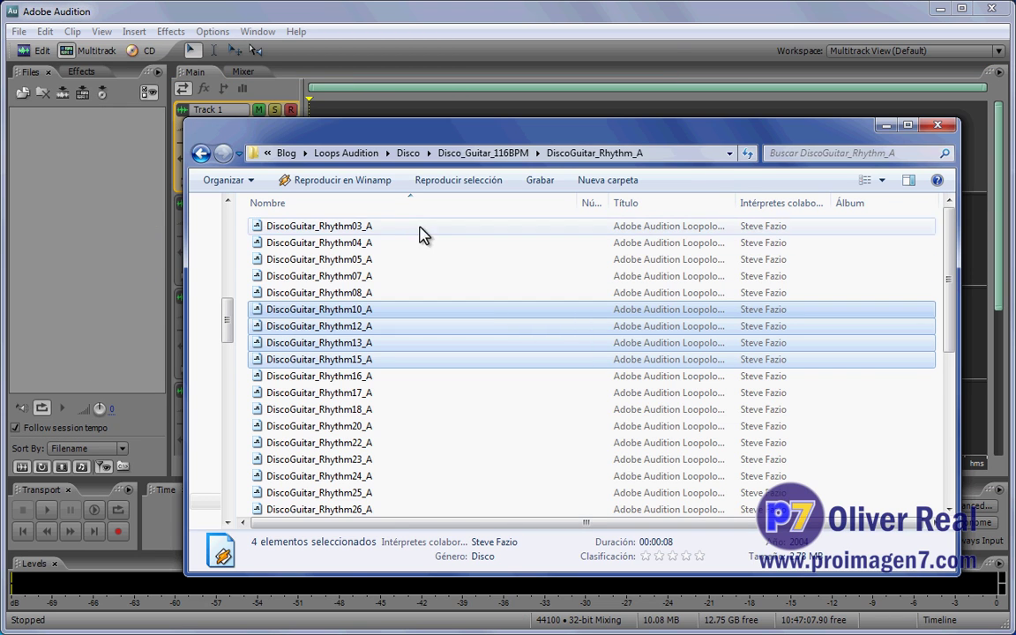
Step: Switch to the file explorer and open the House WAV folder inside Loops Audition to view its loop categories
left_click(352, 155)
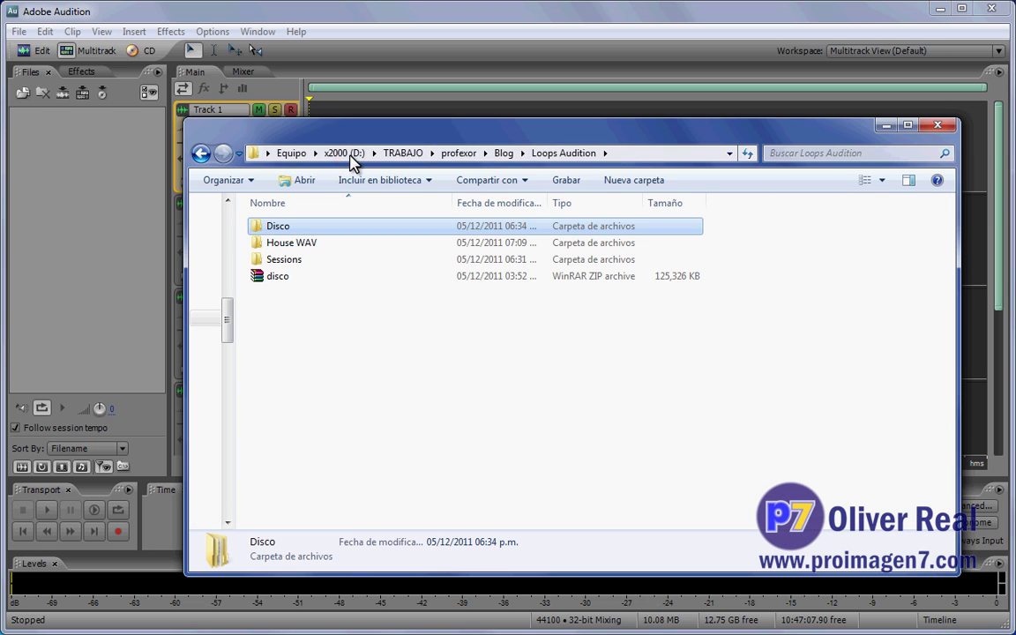
left_click(289, 244, "ctrl")
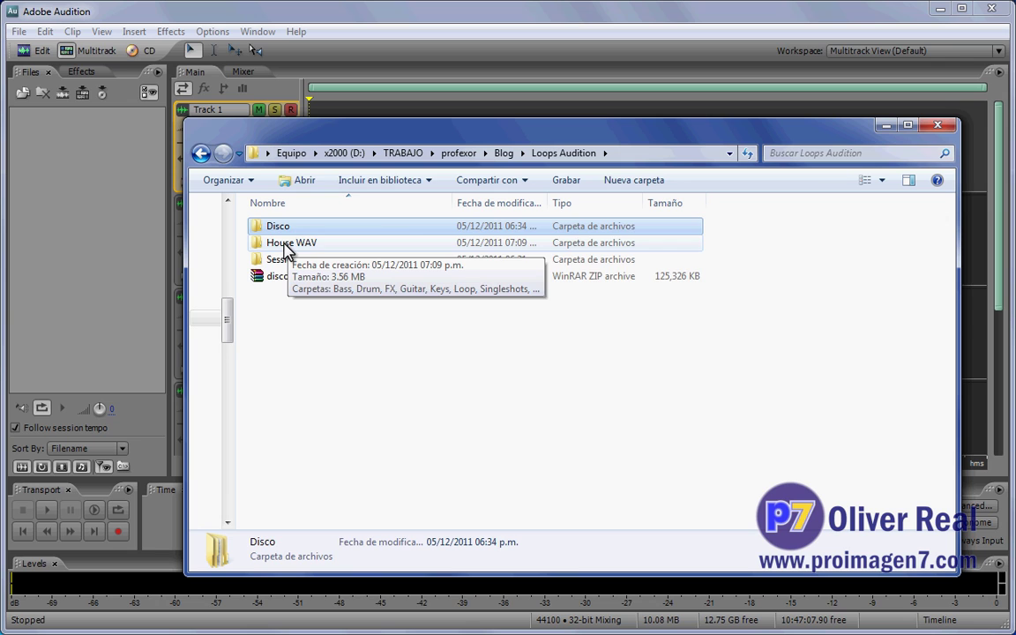
double_click(285, 247)
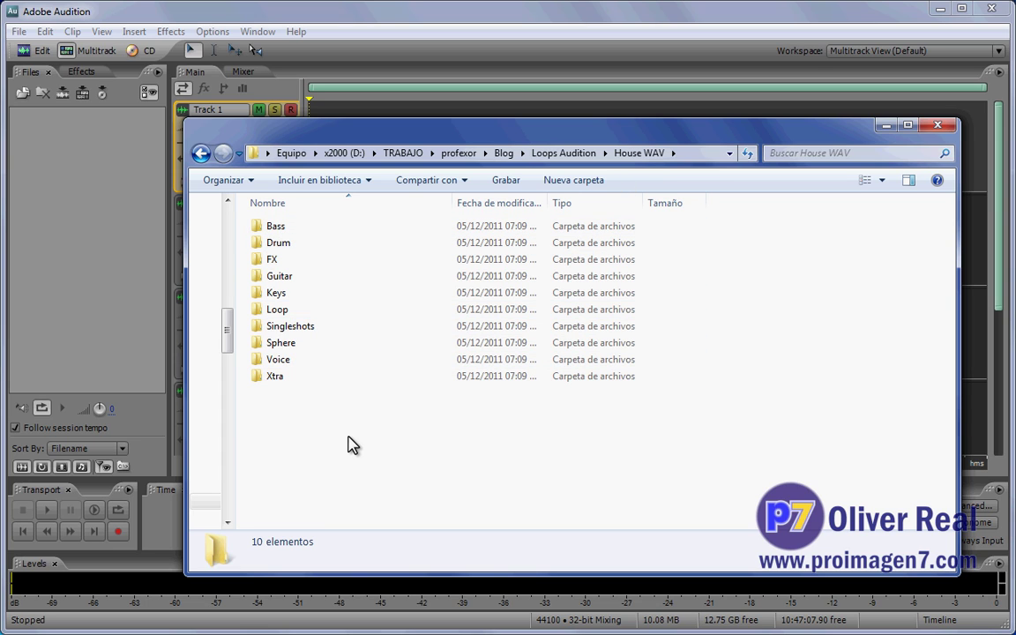
Step: Open the Drum folder and import both HIHAT loops, HIHAT001_HOUSE_125_X_SC1 and HIHAT002_HOUSE_125_X_SC1, into Audition's file list
double_click(264, 246)
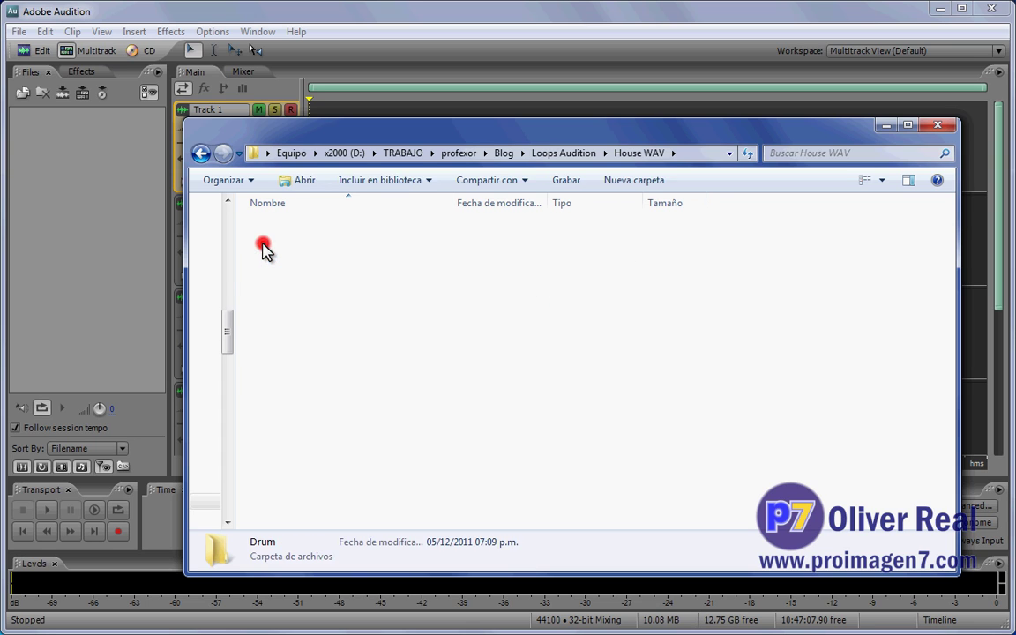
left_click_drag(358, 202, 482, 202)
left_click_drag(360, 297, 280, 237)
left_click_drag(100, 243, 102, 278)
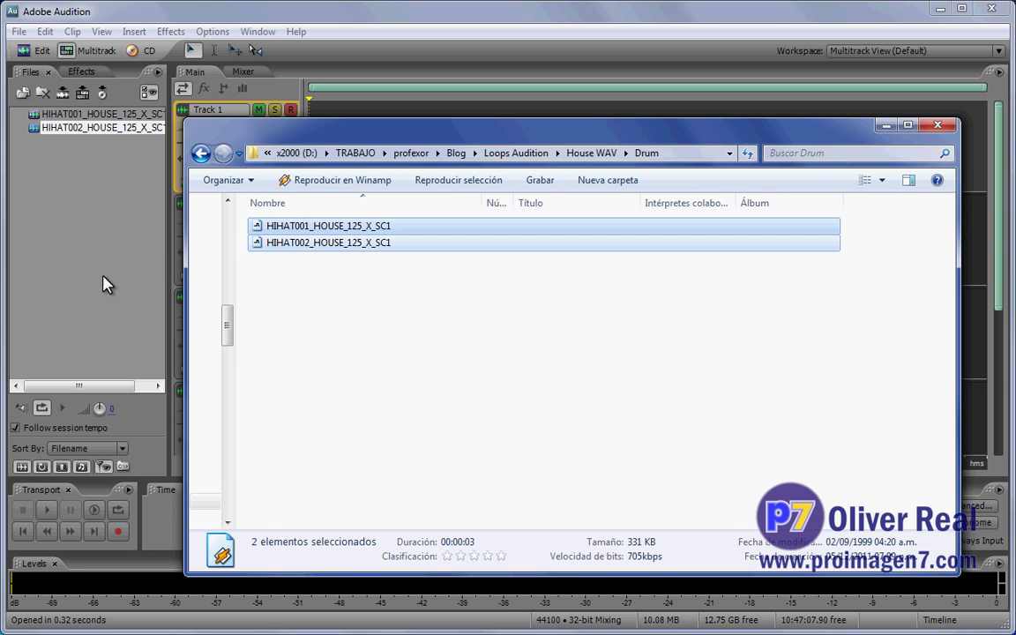
left_click(102, 276)
Step: Preview the two imported HIHAT loops one after the other
left_click(54, 114)
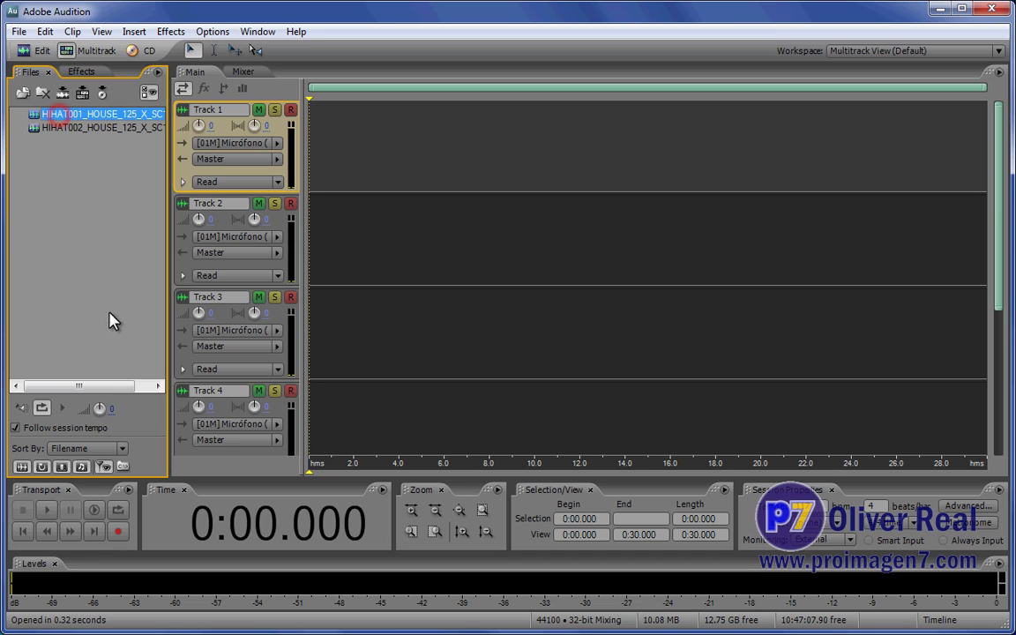
left_click(63, 409)
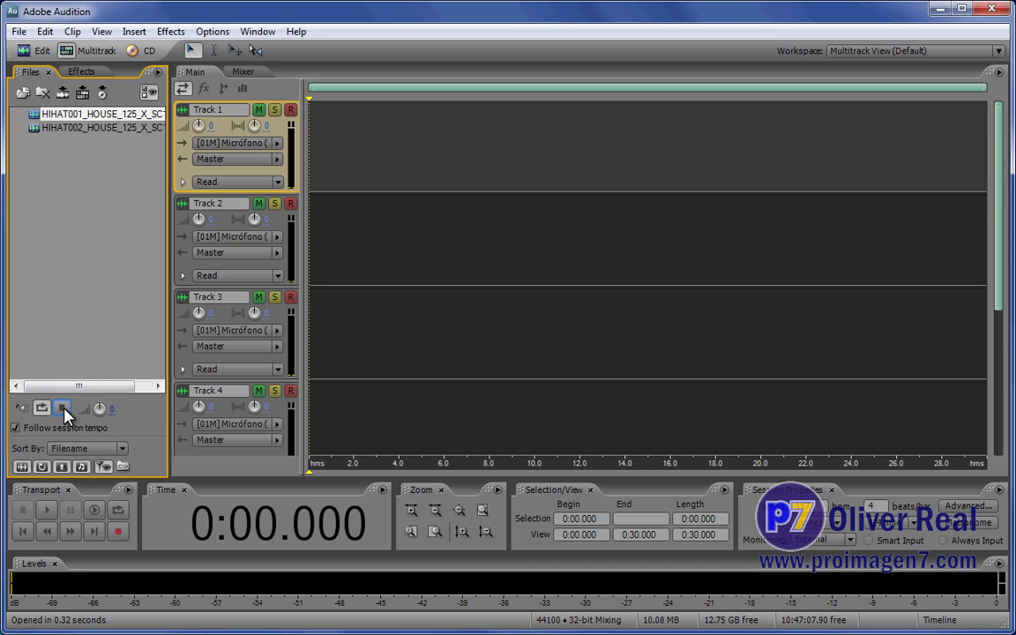
left_click(62, 409)
left_click(85, 131)
left_click(62, 408)
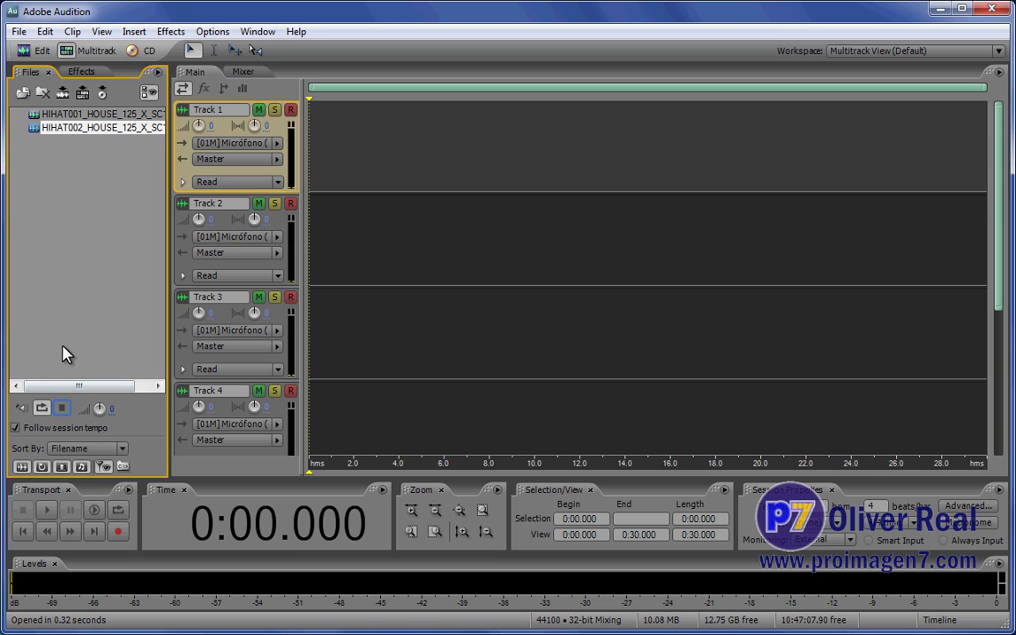
left_click(60, 409)
Step: Add HIHAT001_HOUSE_125_X_SC1 at the start of Track 1 as a simple-looping clip three repetitions long
left_click_drag(83, 113, 337, 146)
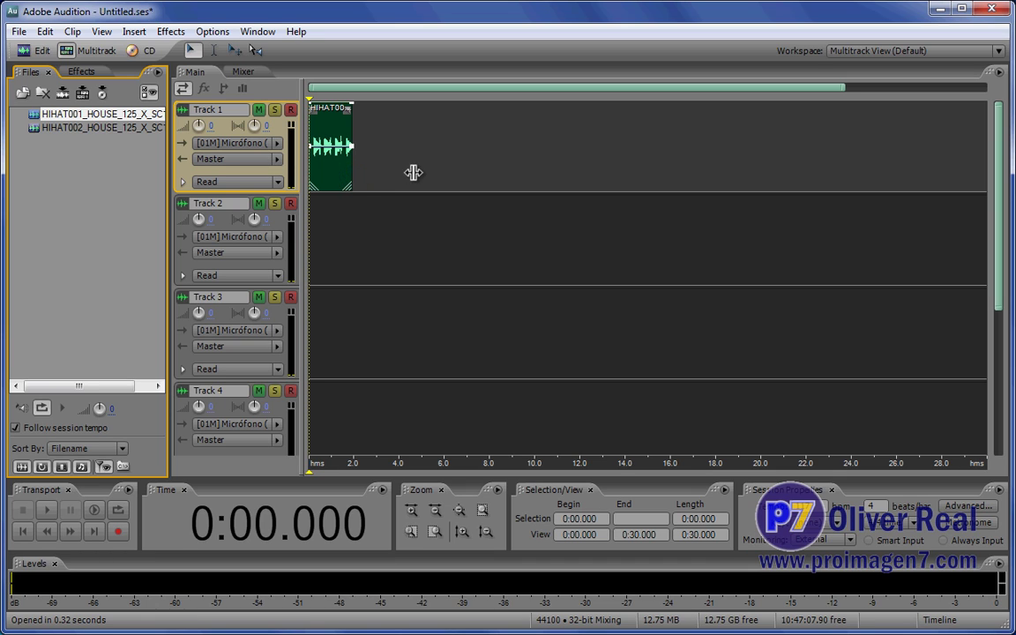
left_click_drag(356, 168, 465, 183)
right_click(329, 177)
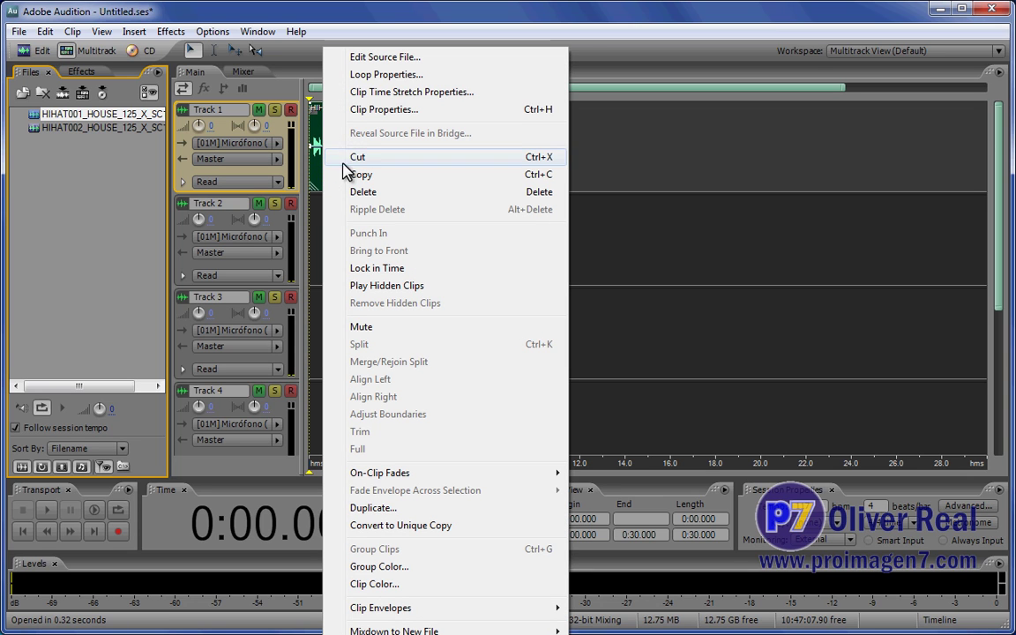
left_click(374, 76)
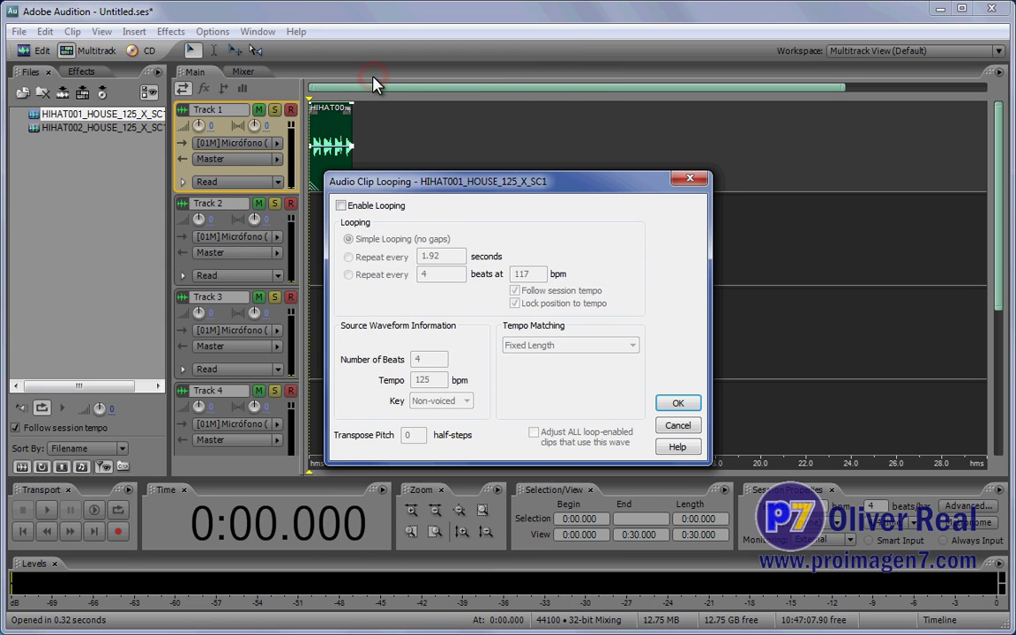
left_click(341, 206)
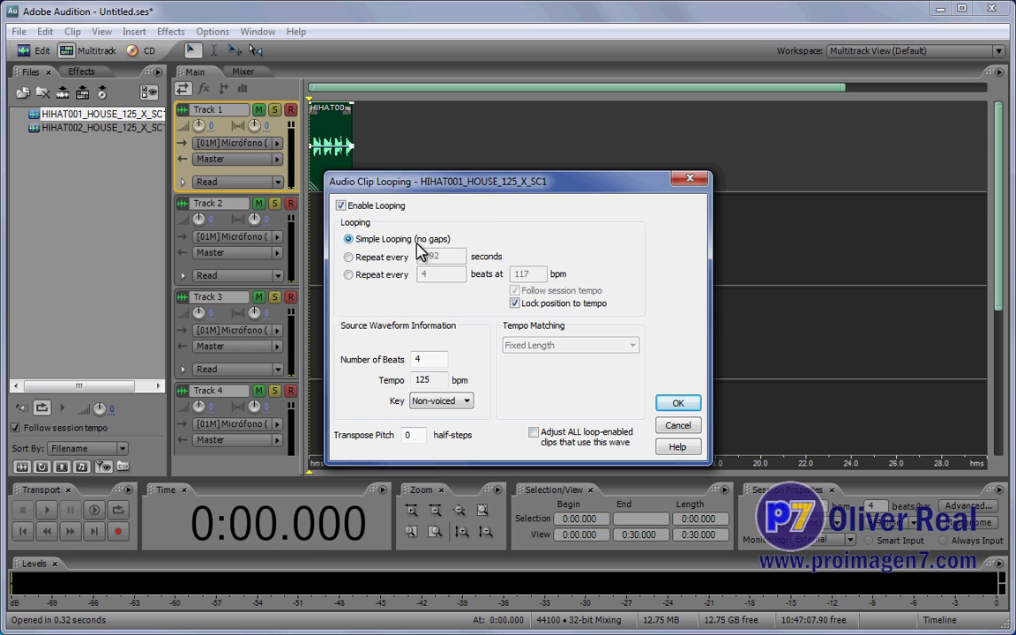
left_click(678, 405)
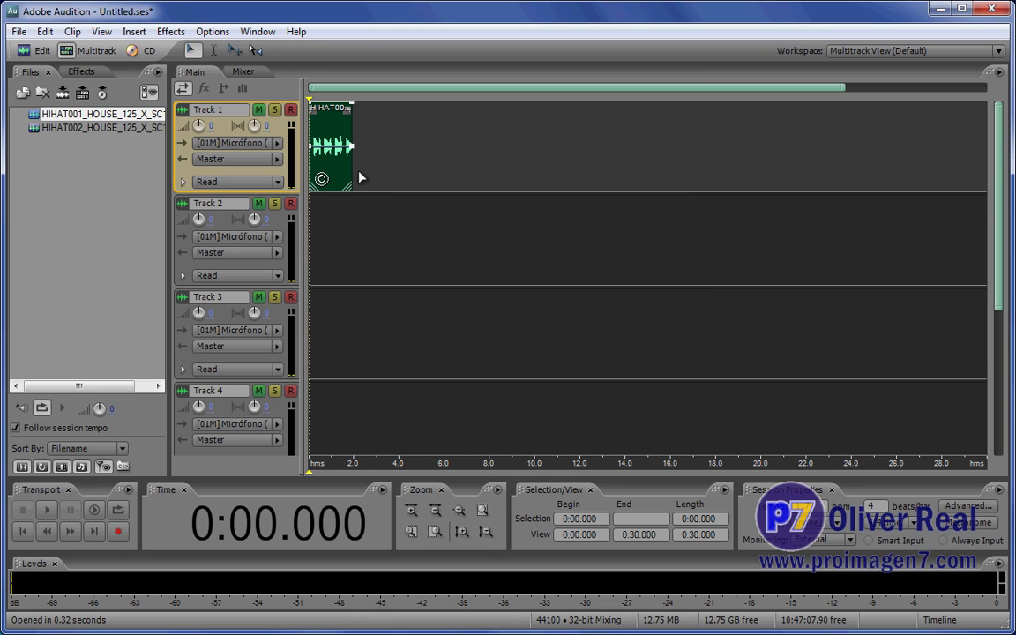
left_click_drag(352, 175, 522, 186)
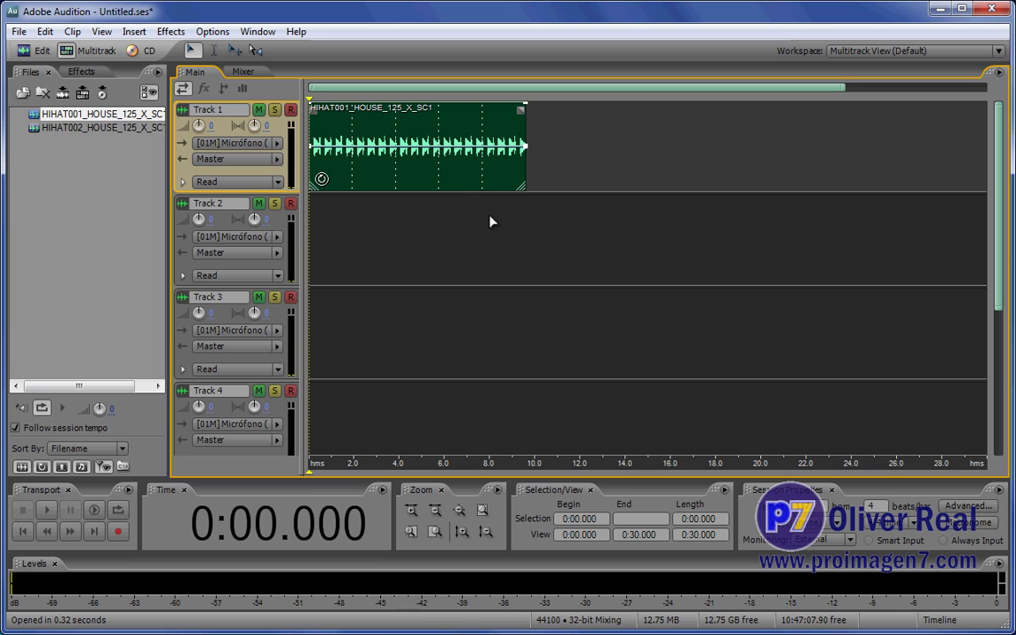
left_click_drag(530, 183, 439, 186)
Step: Place HIHAT002_HOUSE_125_X_SC1 directly after the looped clip on Track 1 and play the sequence from the start
left_click_drag(66, 130, 469, 172)
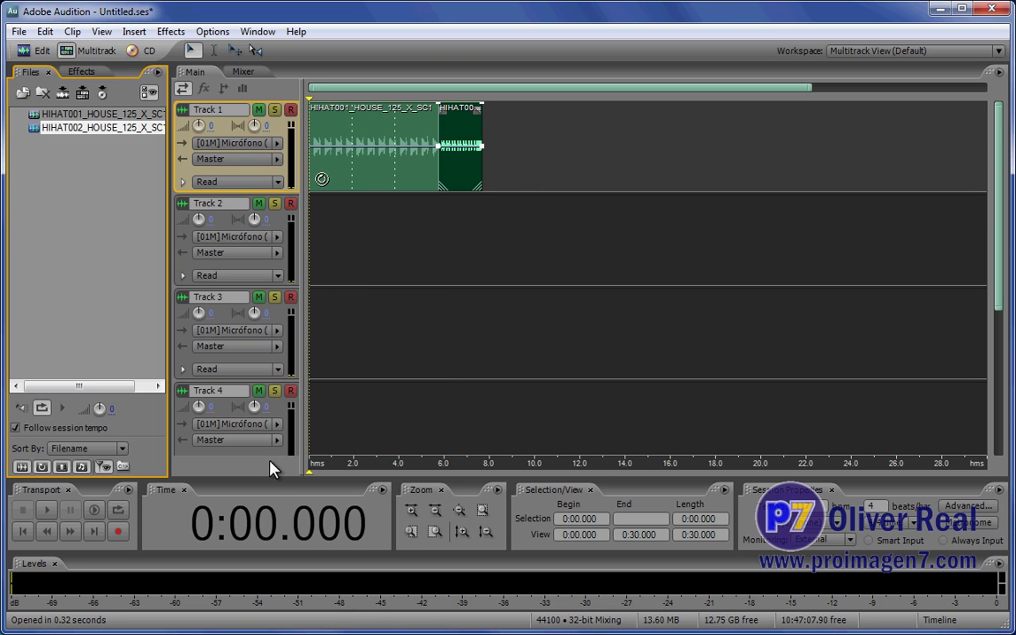
key("space")
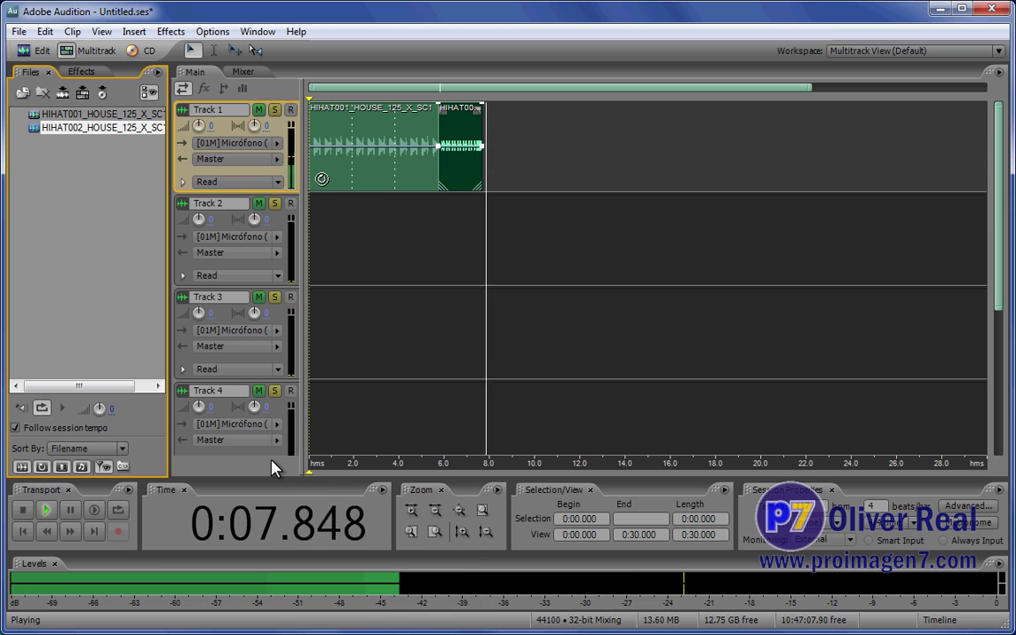
key("space")
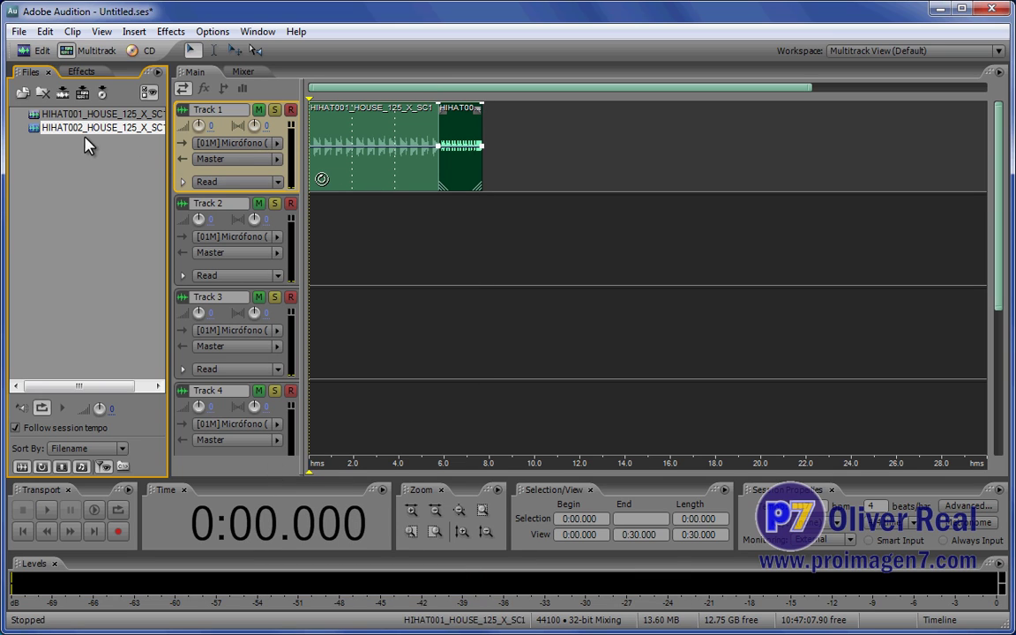
Step: Add a second simple-looping HIHAT001_HOUSE_125_X_SC1 clip, three repetitions long, directly after the HIHAT002 clip on Track 1
left_click_drag(62, 117, 504, 182)
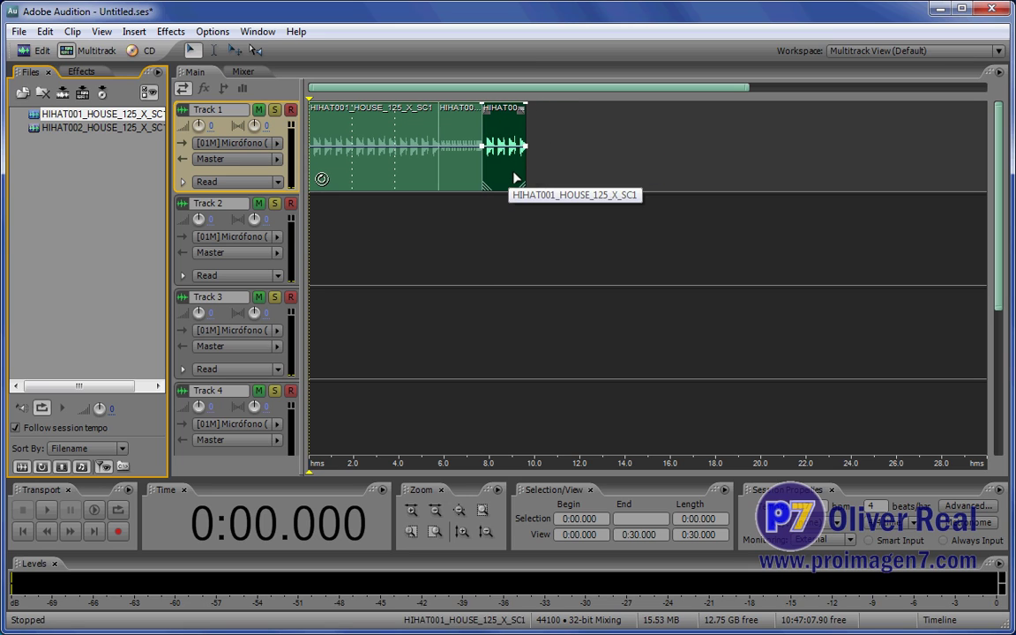
left_click(525, 170)
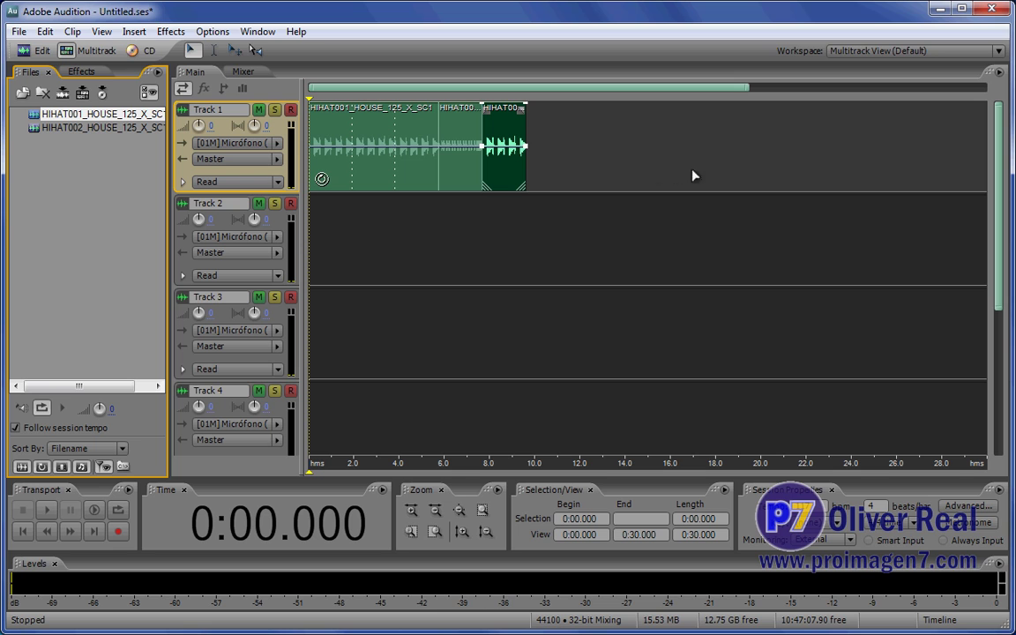
right_click(506, 183)
left_click(541, 75)
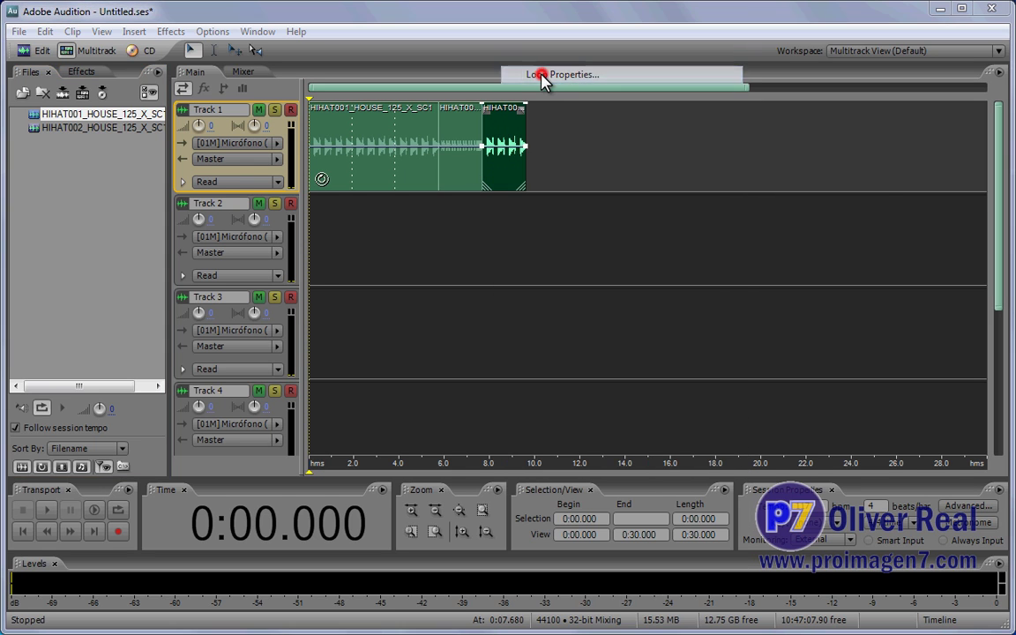
left_click(515, 208)
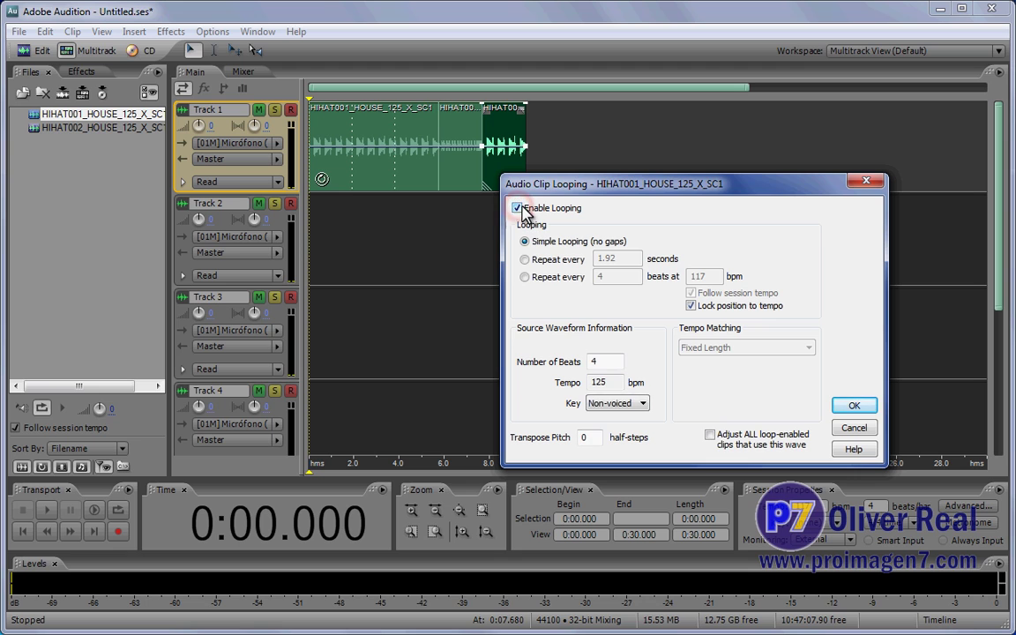
left_click(845, 404)
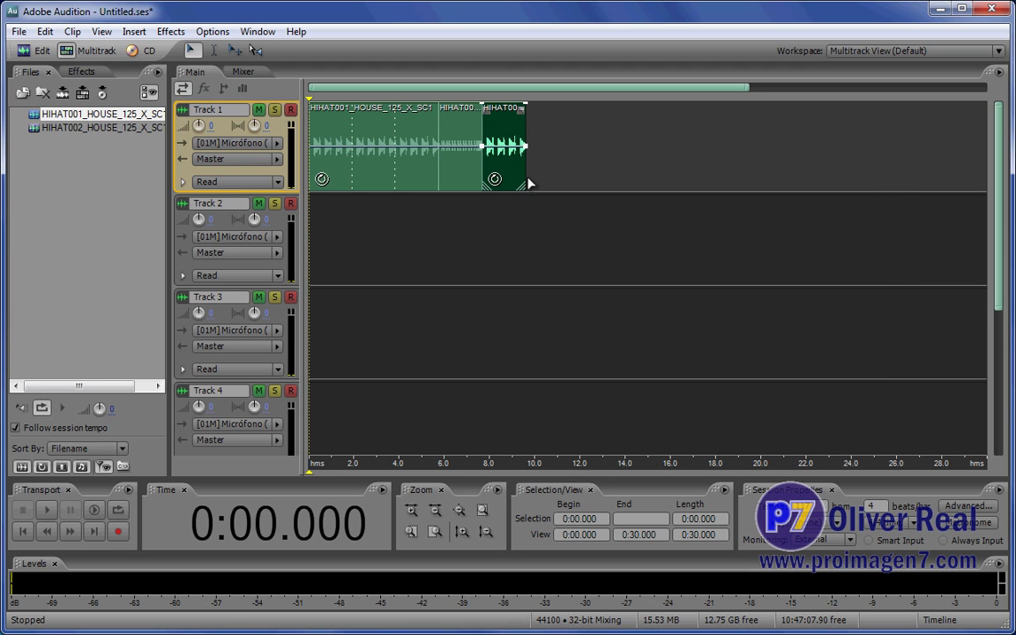
left_click_drag(525, 177, 615, 174)
Step: Append another HIHAT002_HOUSE_125_X_SC1 clip at the end of Track 1 and play the session from about 3.65 s
left_click_drag(69, 129, 640, 177)
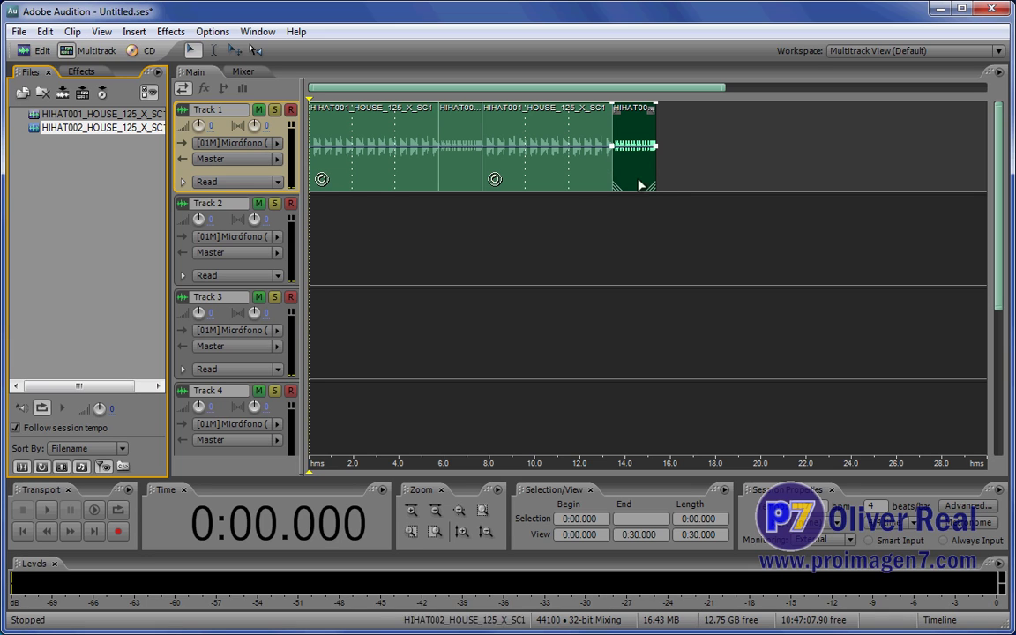
left_click(391, 231)
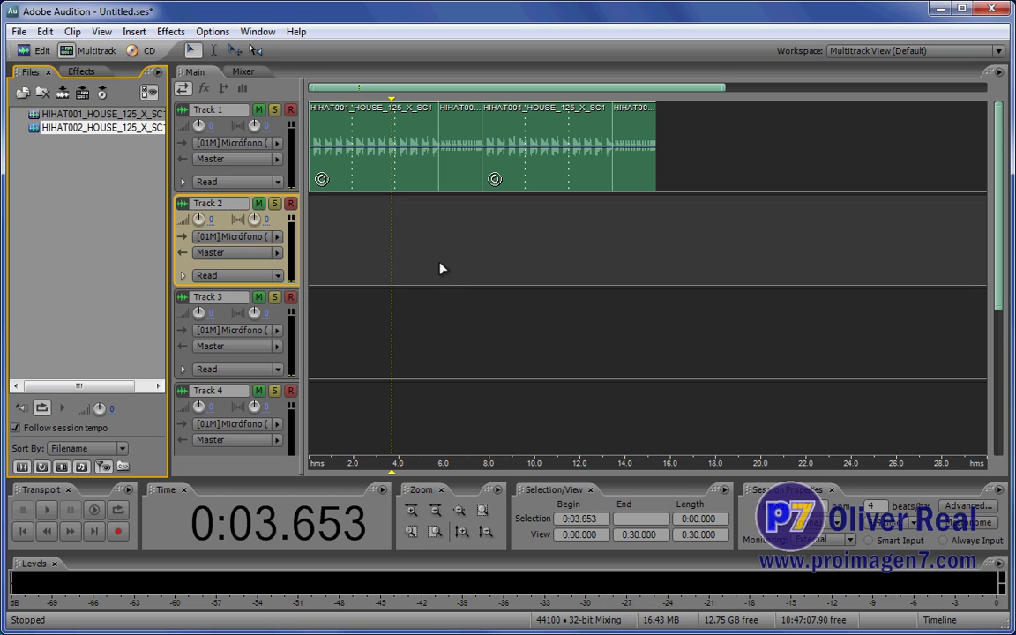
key("space")
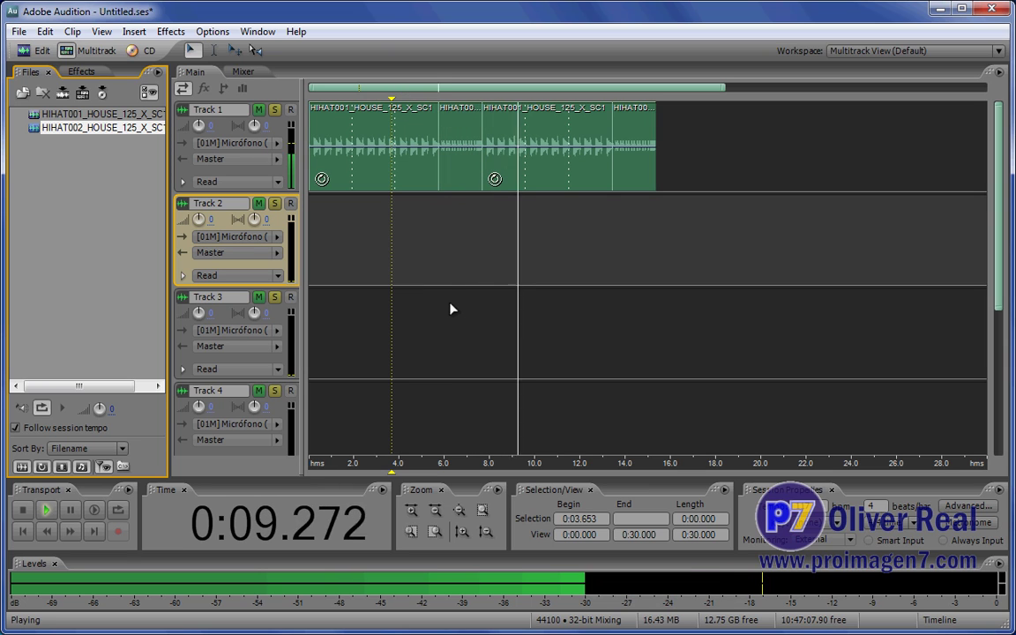
key("space")
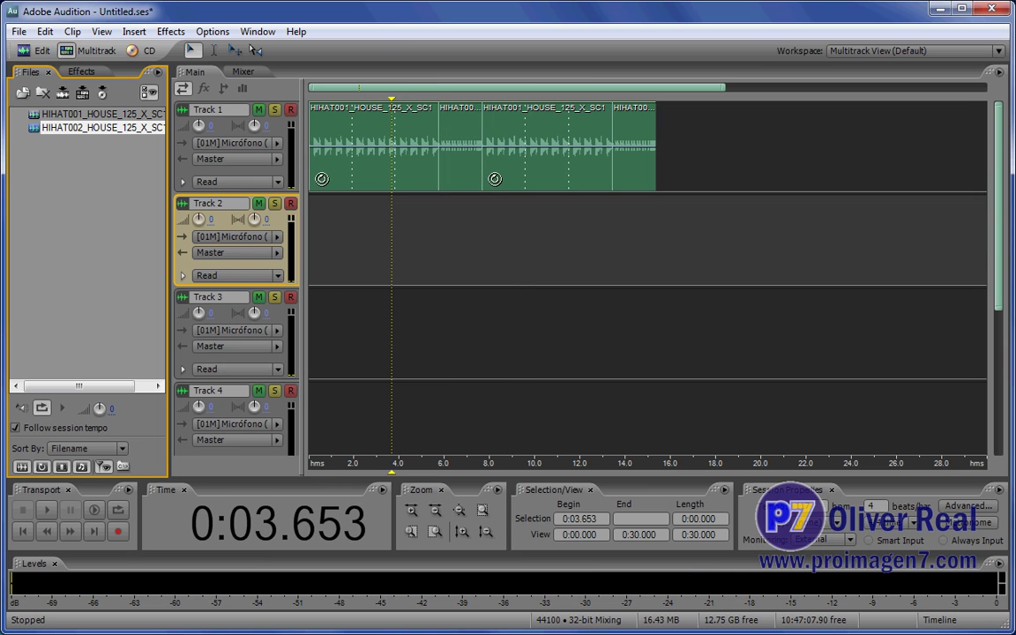
Step: Switch to the file explorer, open House WAV's Keys folder and import its two ORGAN001_HOUSE loops into Audition
key("alt+Tab")
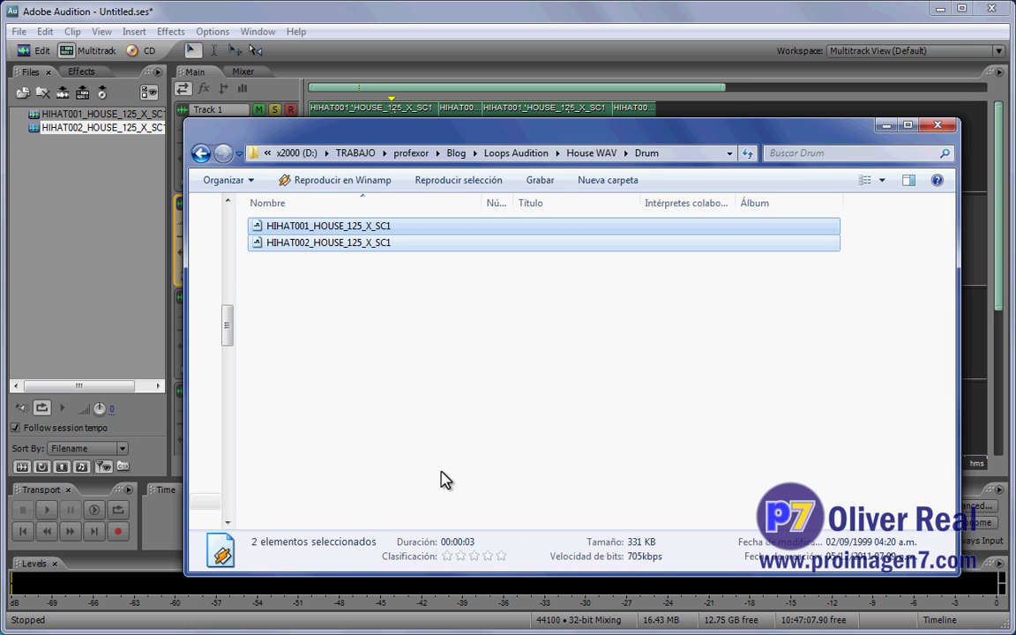
left_click(601, 153)
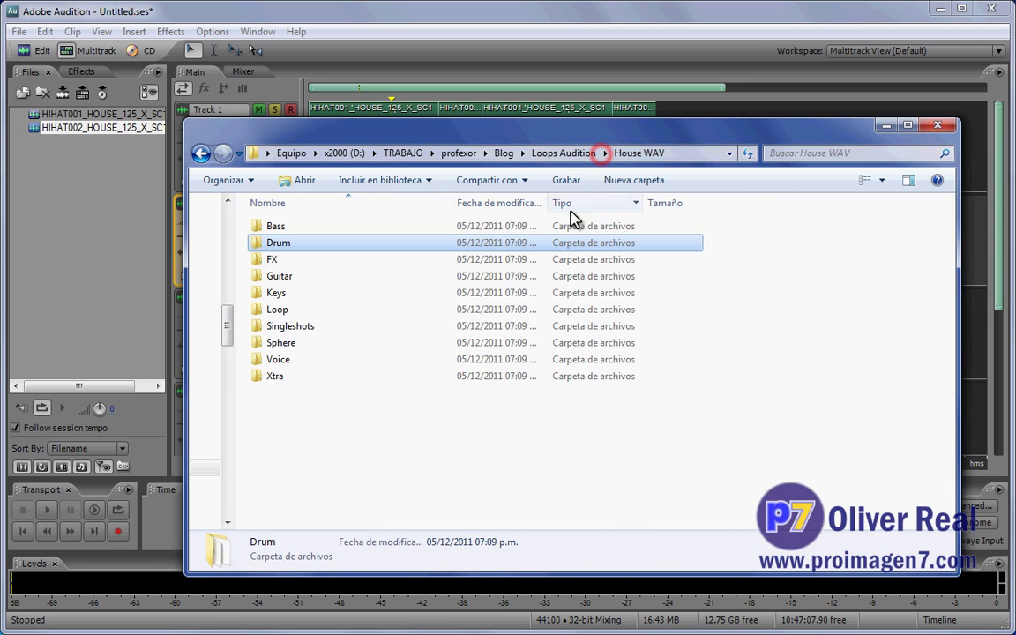
left_click(276, 293)
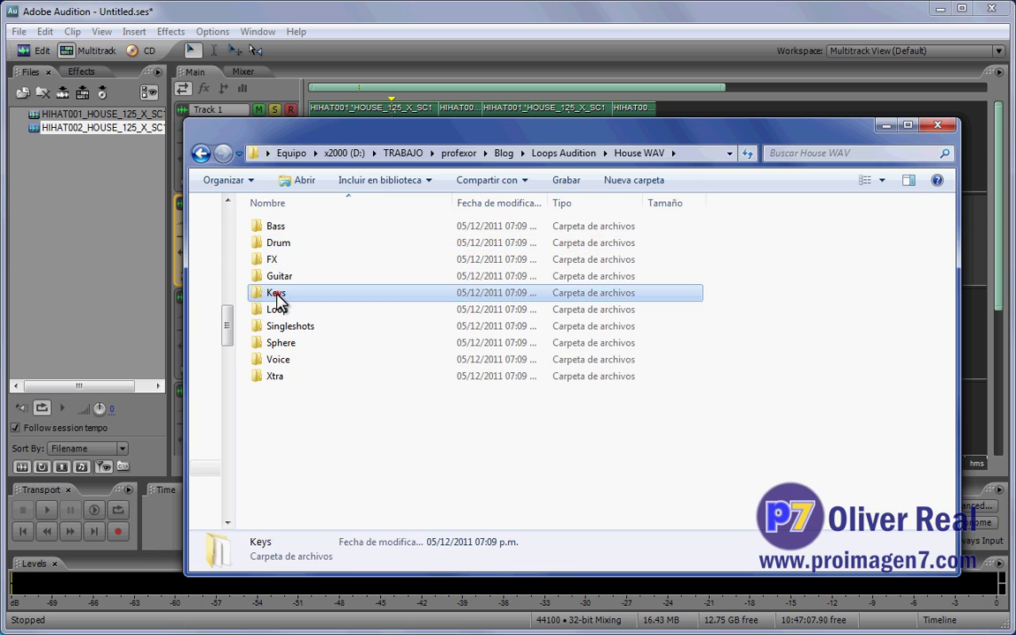
double_click(276, 293)
left_click_drag(337, 280, 104, 236)
left_click(271, 9)
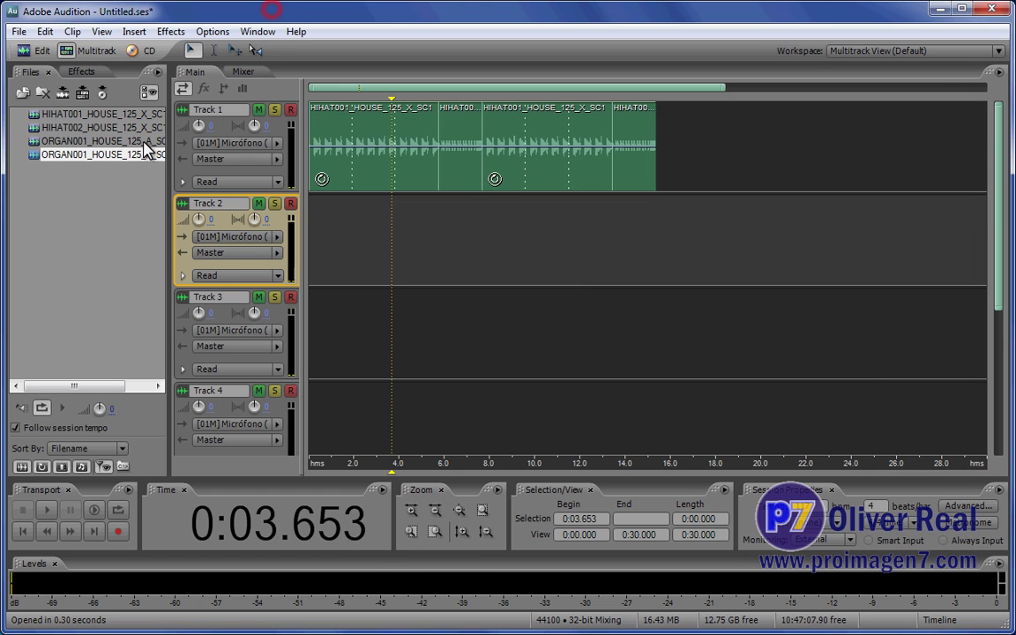
Step: Preview the two imported ORGAN001_HOUSE loops
left_click(141, 142)
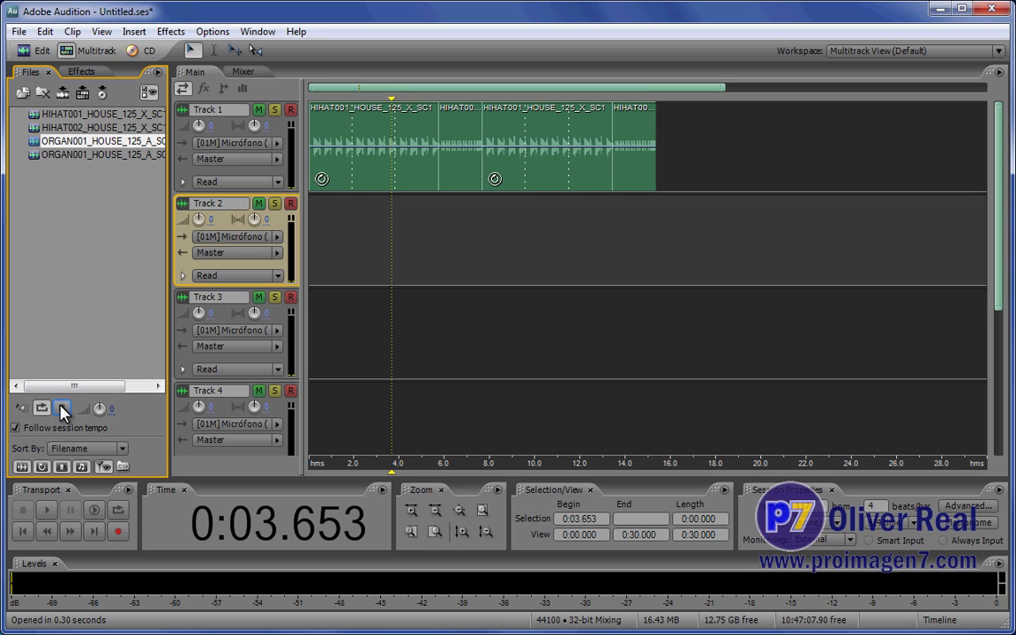
left_click(109, 155)
left_click(62, 409)
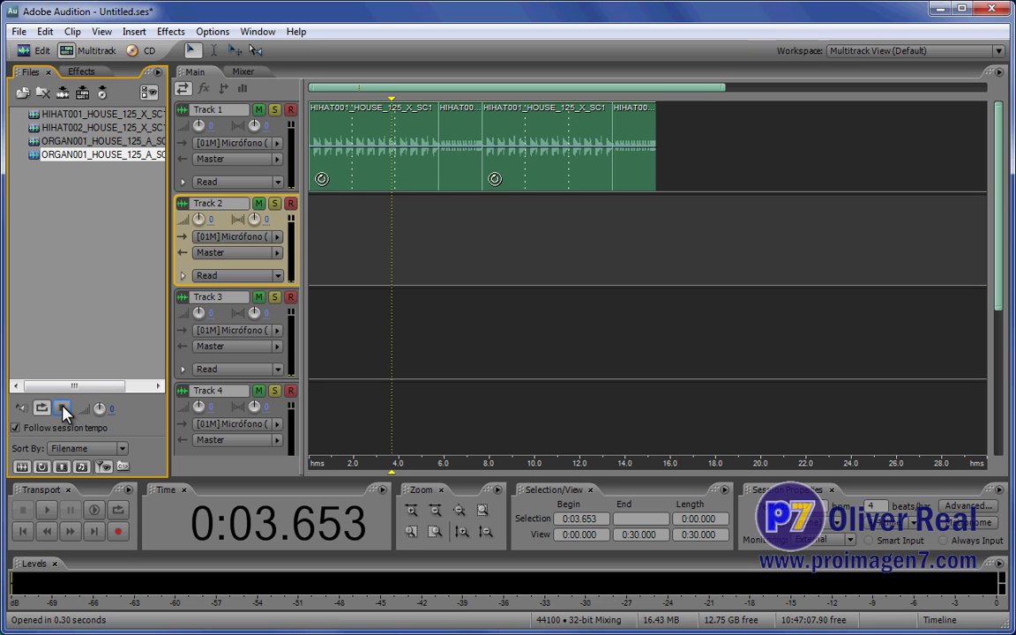
left_click(62, 409)
Step: Add ORGAN001_HOUSE_125_A_SC1(R) to Track 2 at 3.84 s as a simple-looping clip two repetitions long
left_click_drag(91, 157, 410, 226)
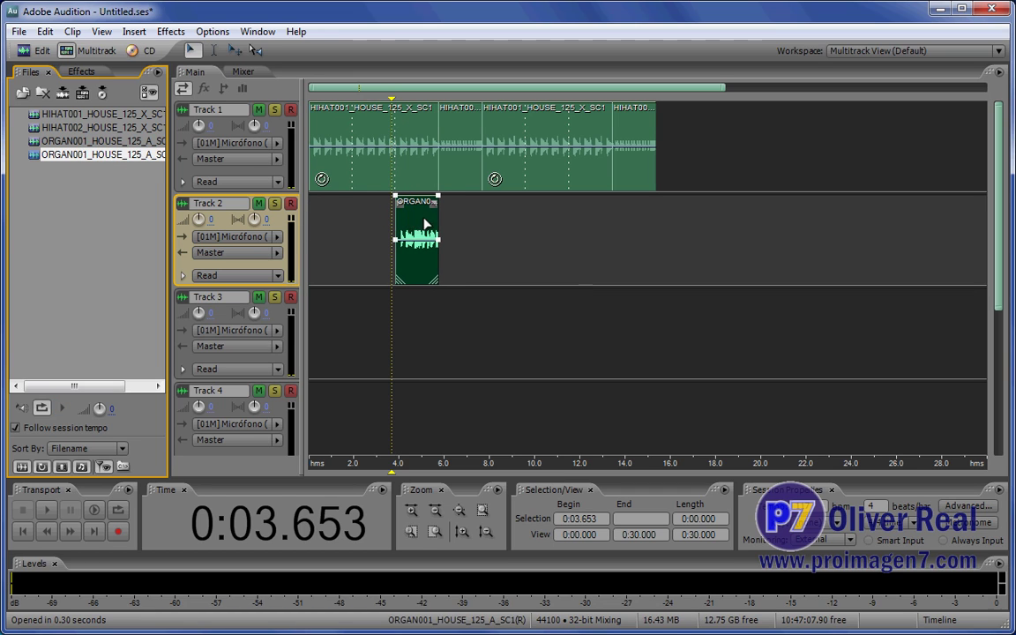
right_click(421, 256)
left_click(480, 77)
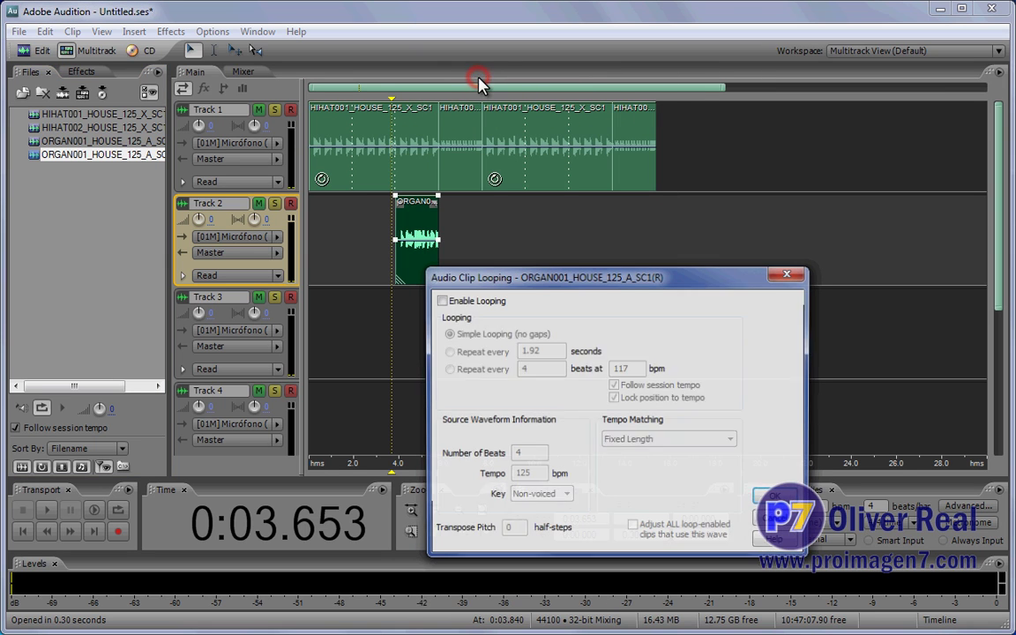
left_click(440, 300)
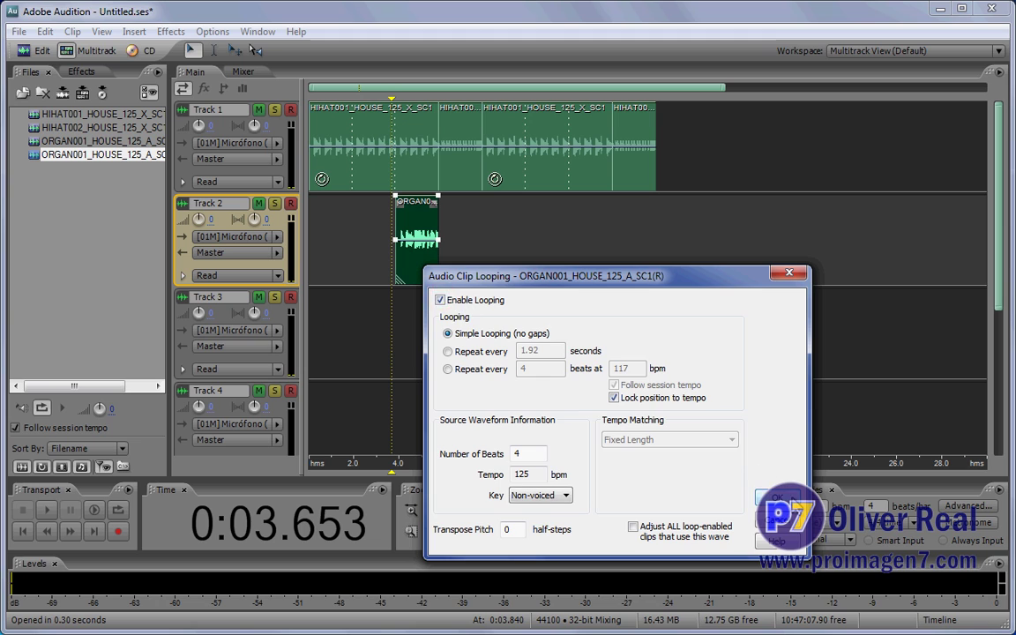
left_click(774, 499)
left_click_drag(438, 267, 481, 269)
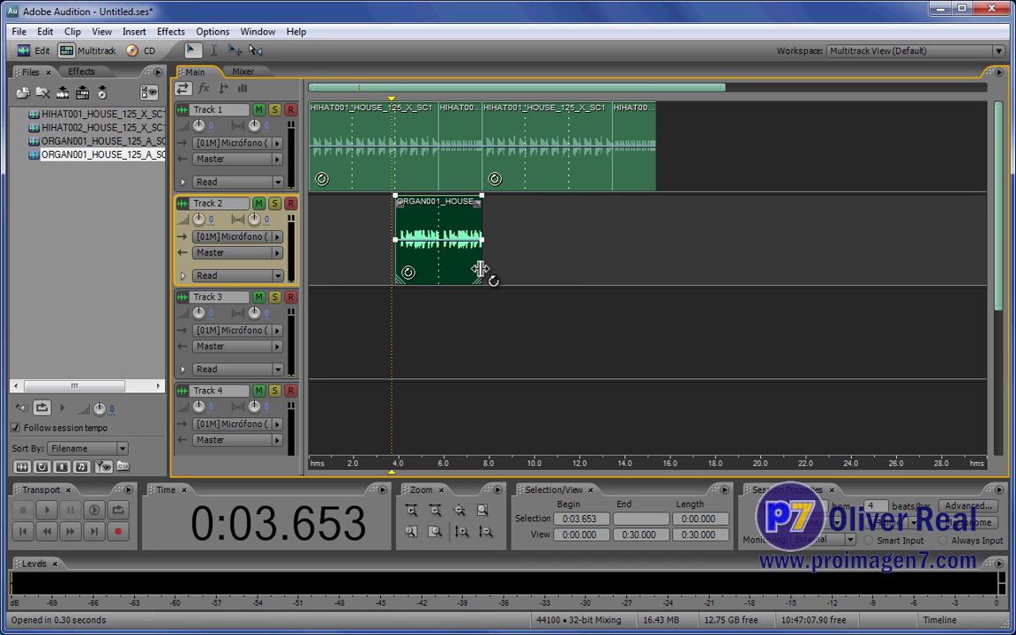
Step: Add ORGAN001_HOUSE_125_A_SC1(L) to Track 2 at 11.52 s as a simple-looping clip two repetitions long
left_click(128, 141)
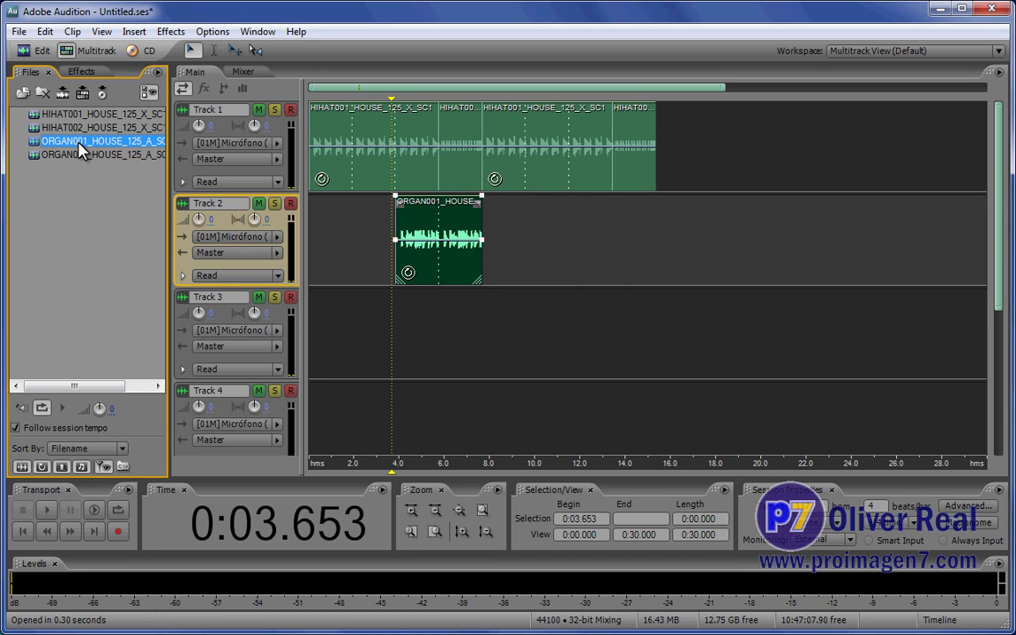
left_click_drag(78, 144, 594, 231)
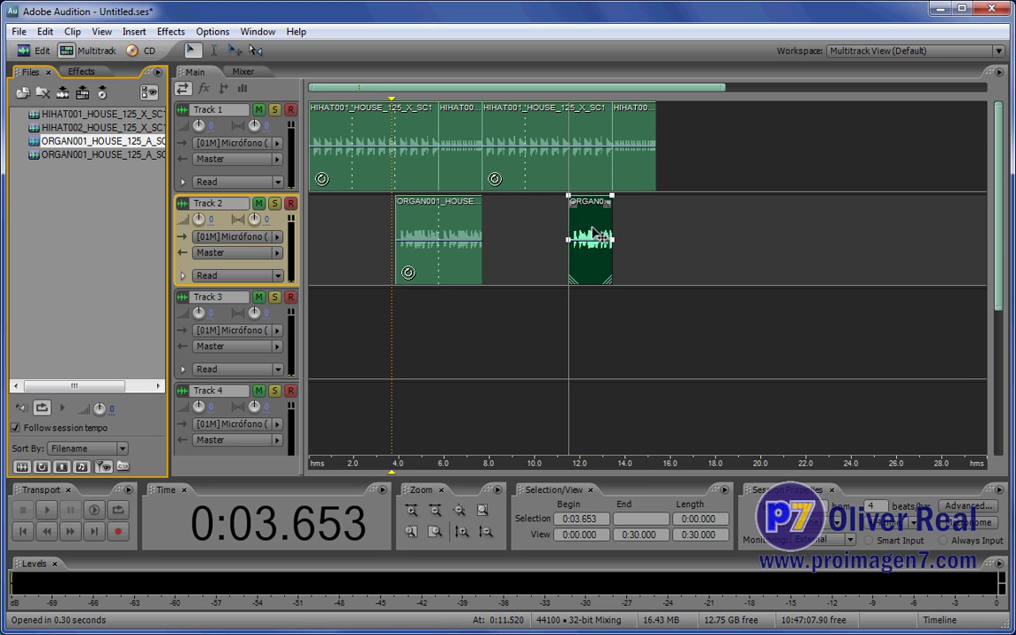
right_click(596, 226)
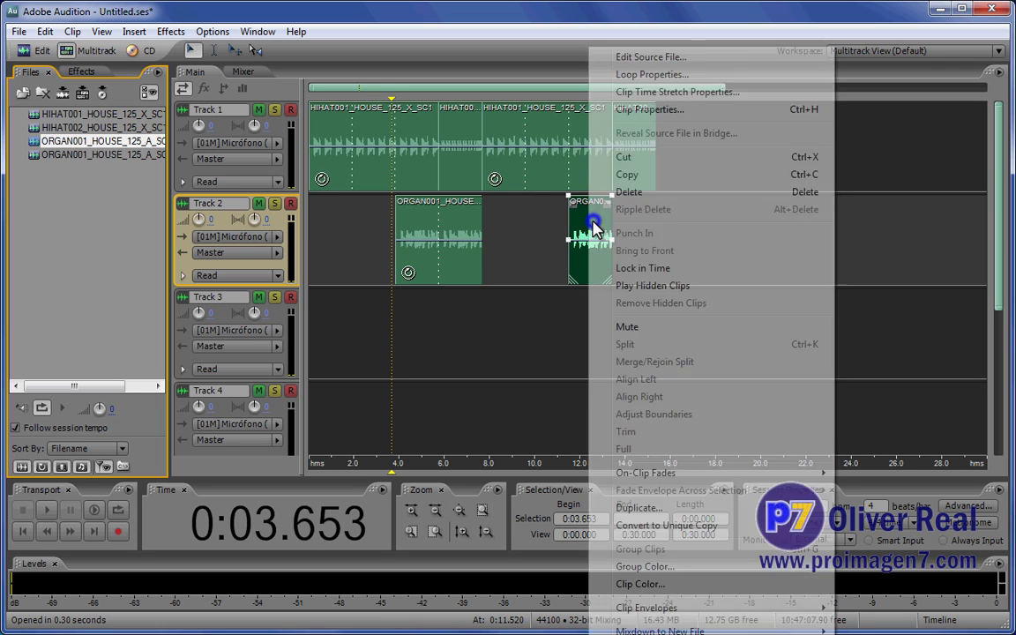
left_click(622, 75)
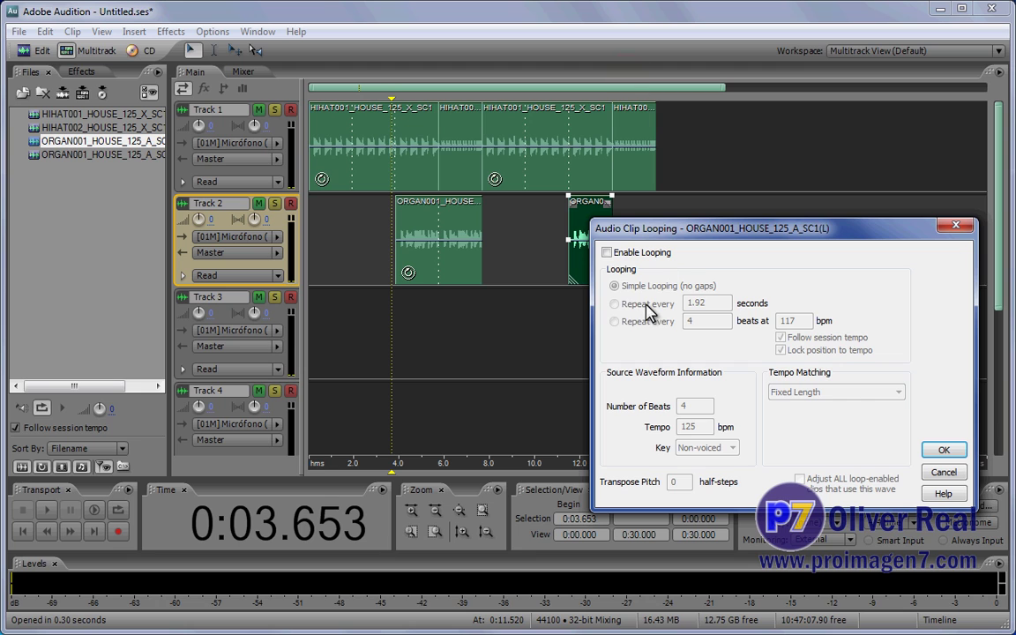
left_click(609, 253)
left_click(942, 448)
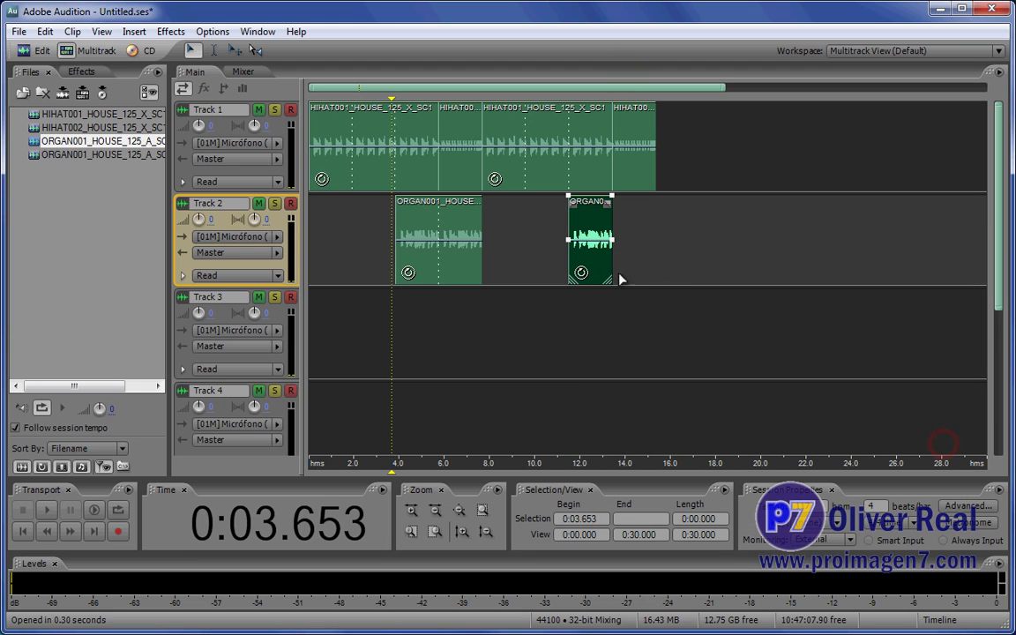
left_click_drag(611, 271, 654, 268)
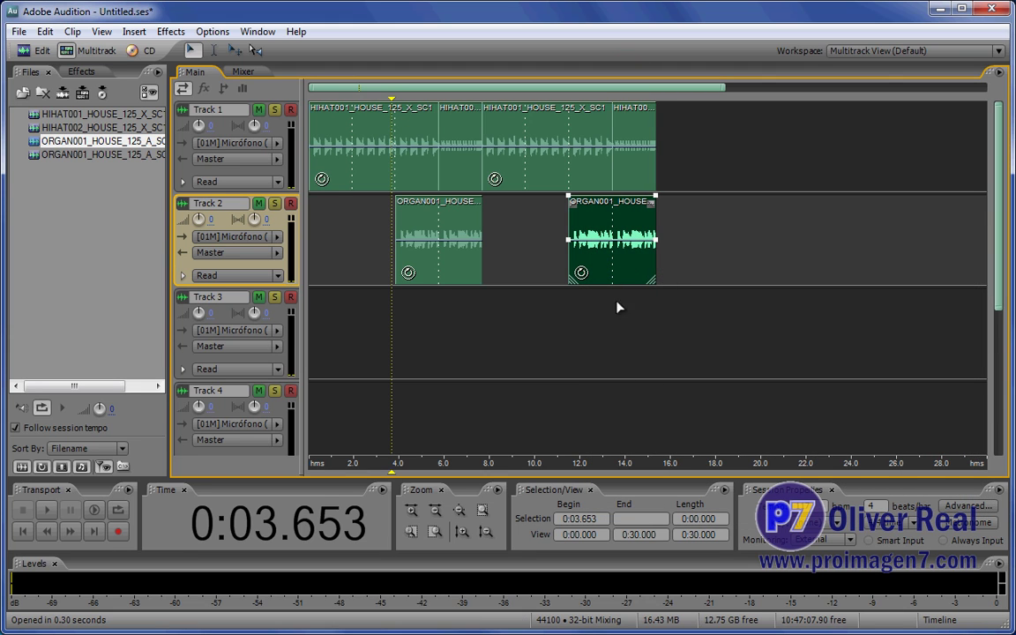
Step: Play the session from about 3.16 s to past the end of the last organ clip
left_click(380, 312)
key("space")
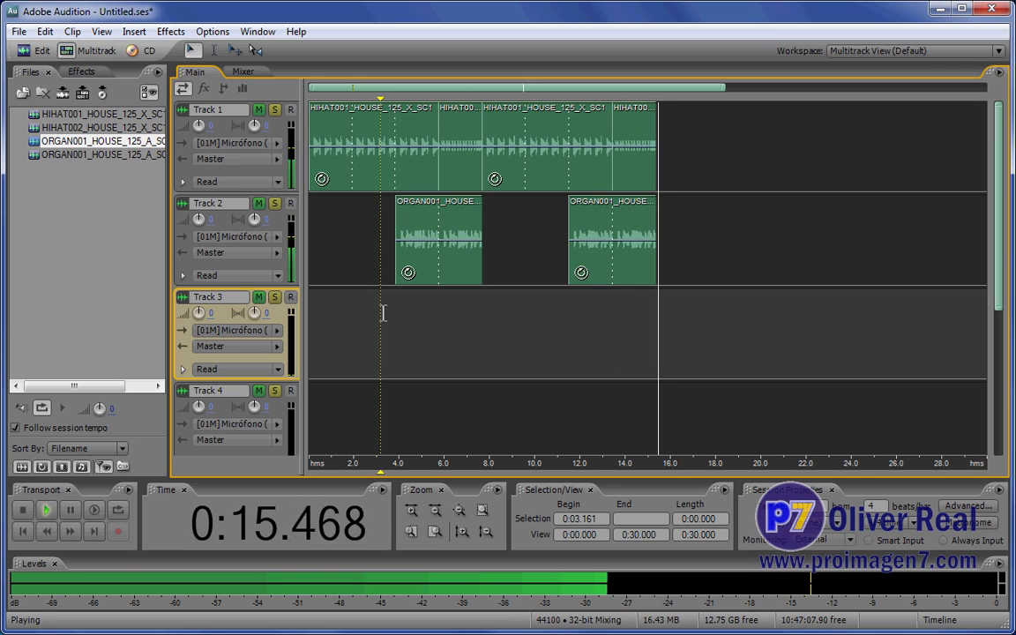
key("space")
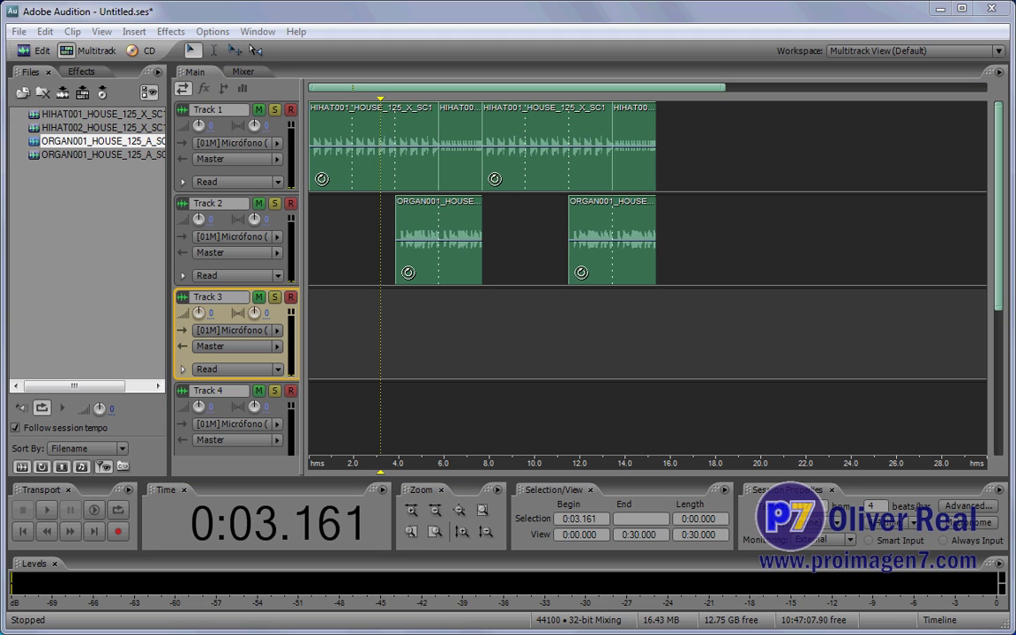
Step: Switch to the file explorer, open House WAV's Voice folder and import its two VOICEGRL loops into Audition
key("alt+Tab")
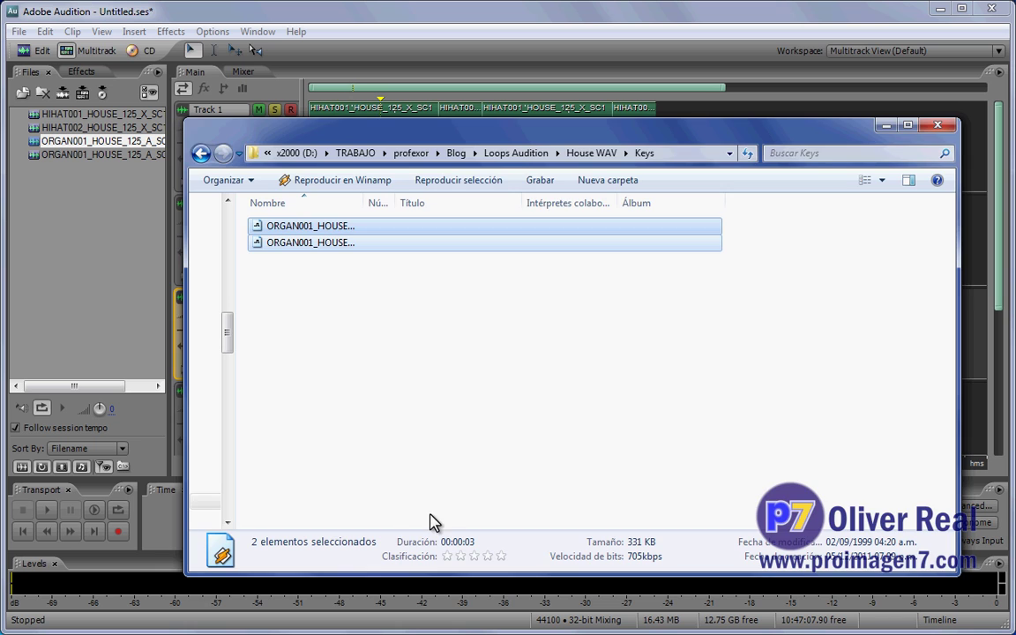
left_click(592, 152)
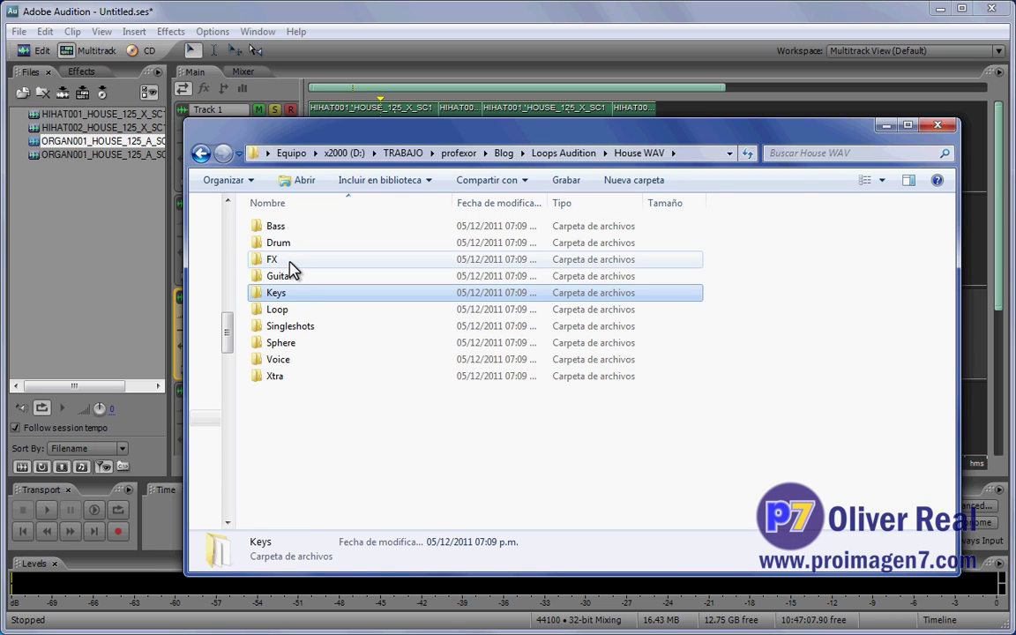
double_click(269, 362)
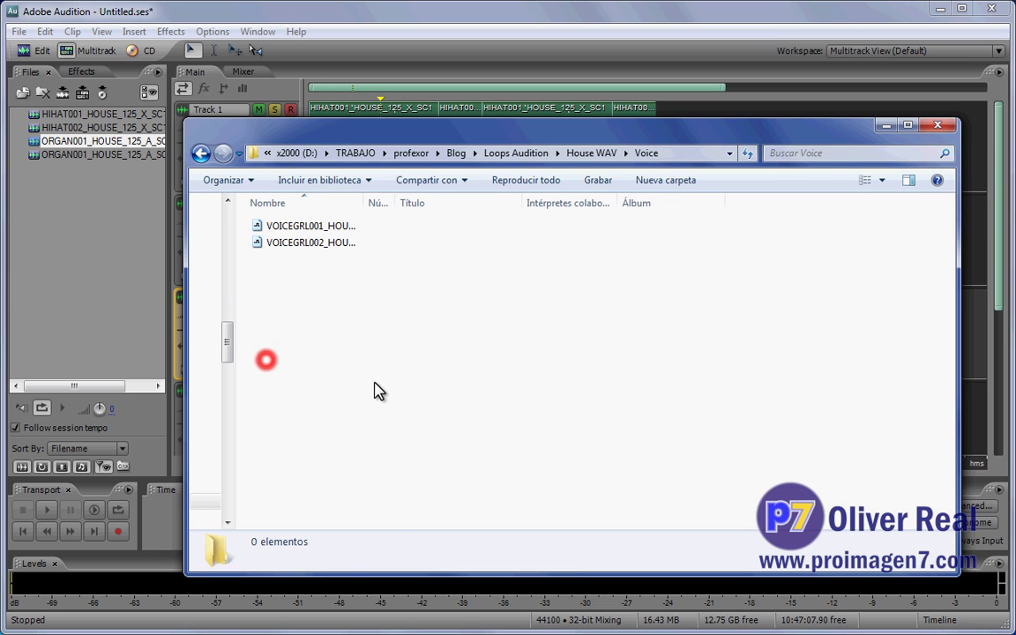
left_click_drag(333, 277, 97, 256)
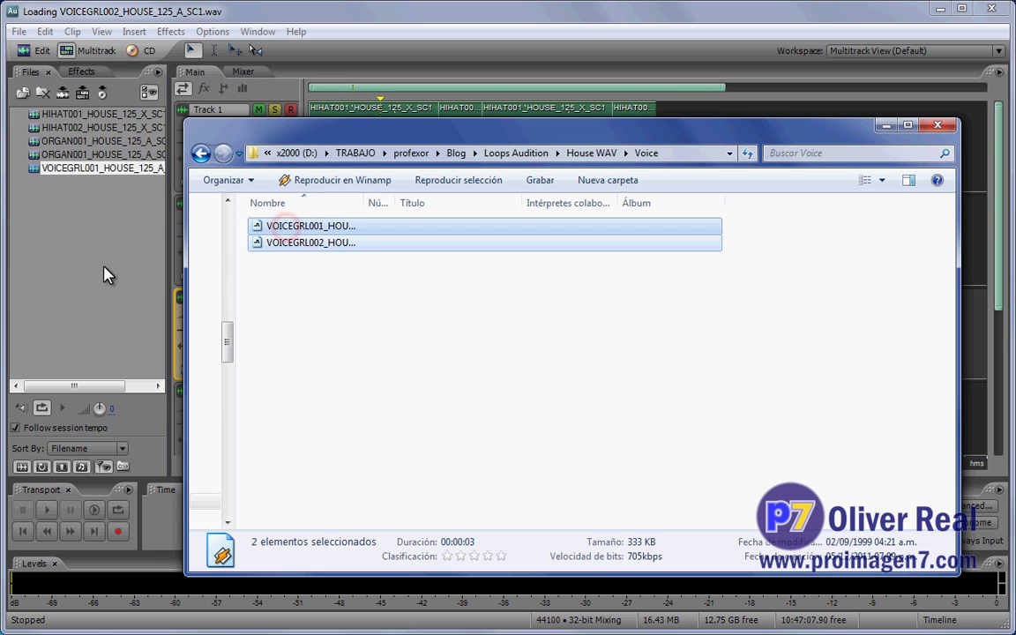
left_click(246, 14)
Step: Preview the imported VOICEGRL002 and VOICEGRL001 loops
left_click(65, 408)
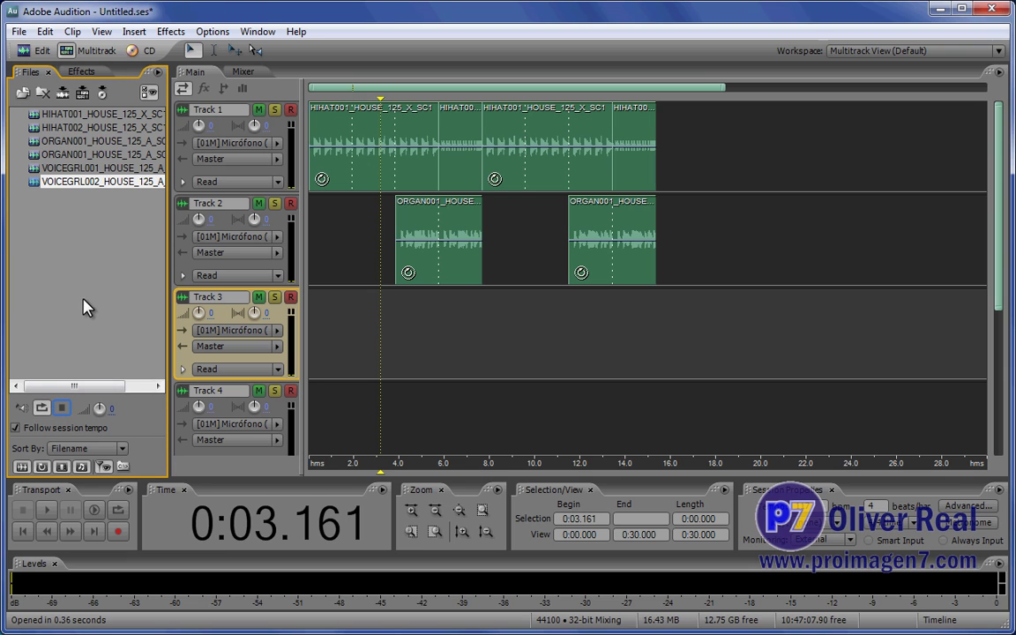
left_click(98, 169)
left_click(61, 410)
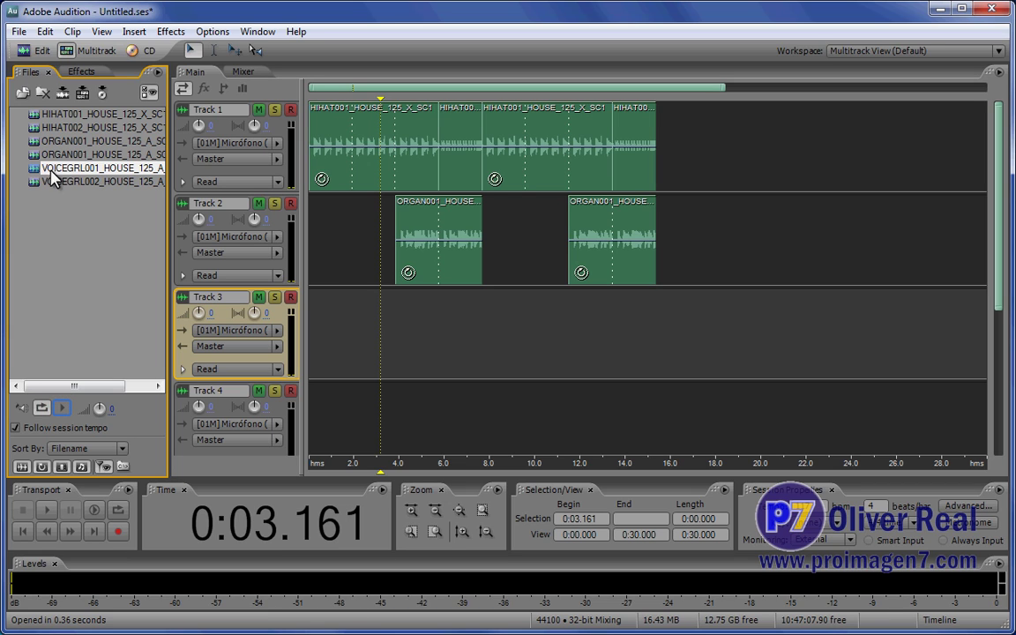
Step: Place VOICEGRL001 and VOICEGRL002 back to back between the organ clips on Track 2 and play the session
left_click_drag(37, 169, 503, 260)
left_click_drag(39, 182, 563, 221)
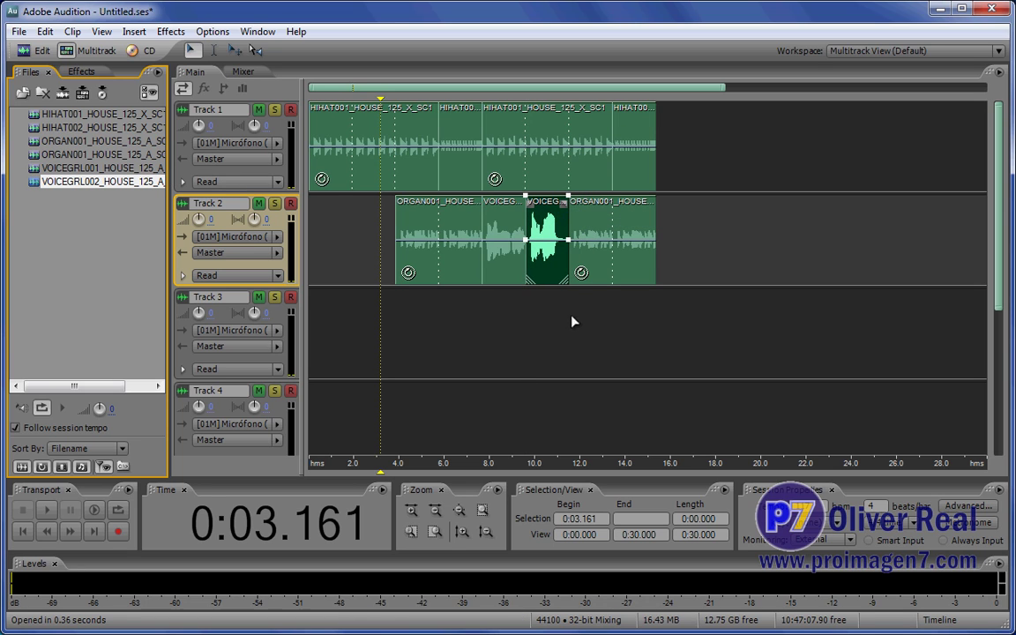
key("space")
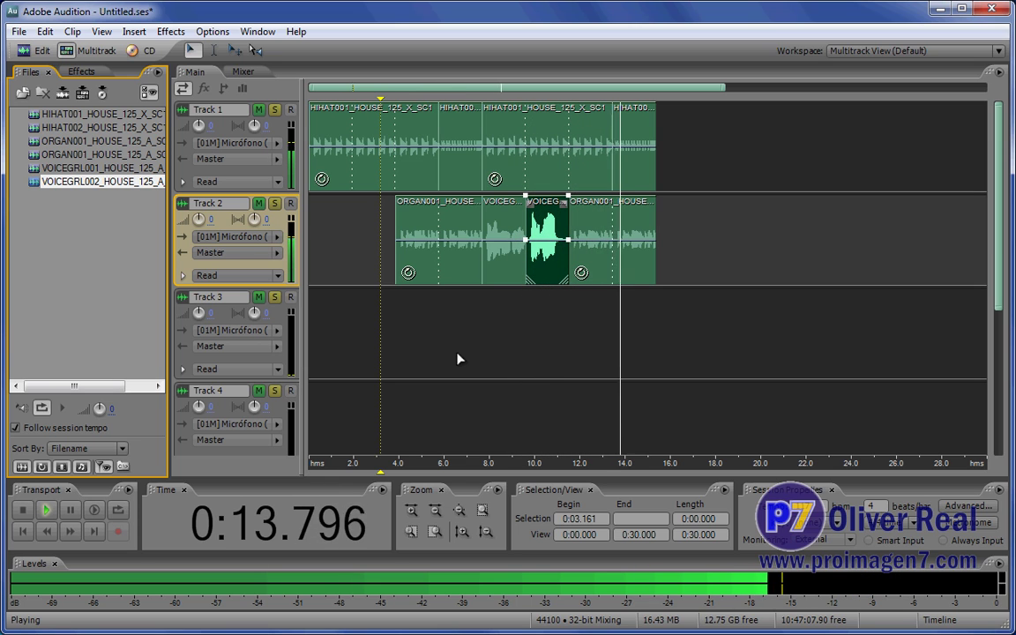
key("space")
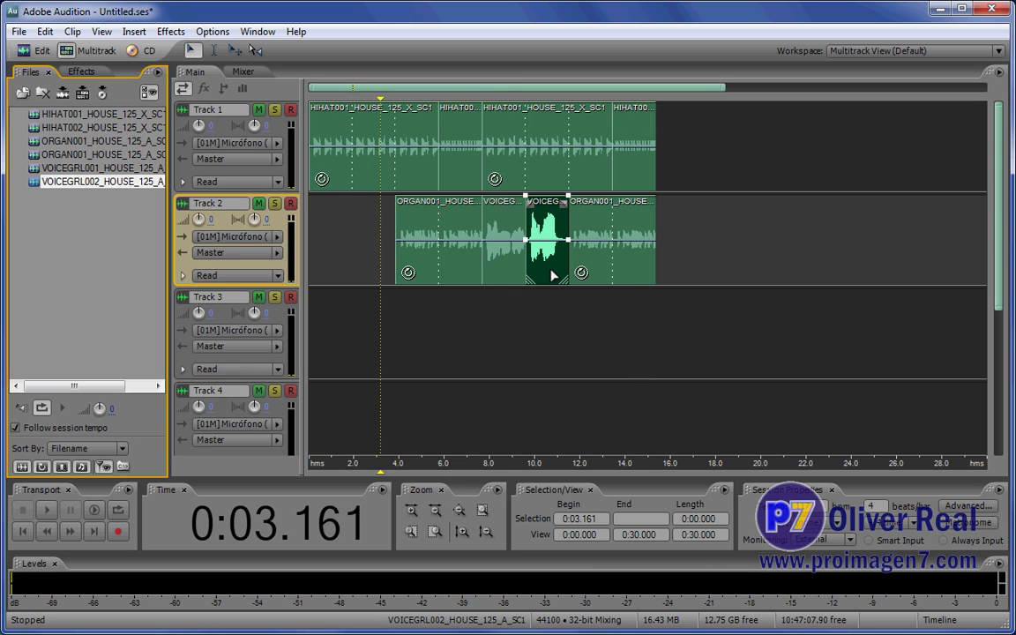
Step: Delete the VOICEGRL002 clip from Track 2 and loop the VOICEGRL001 clip for two repetitions, up to the second organ clip
left_click(552, 275)
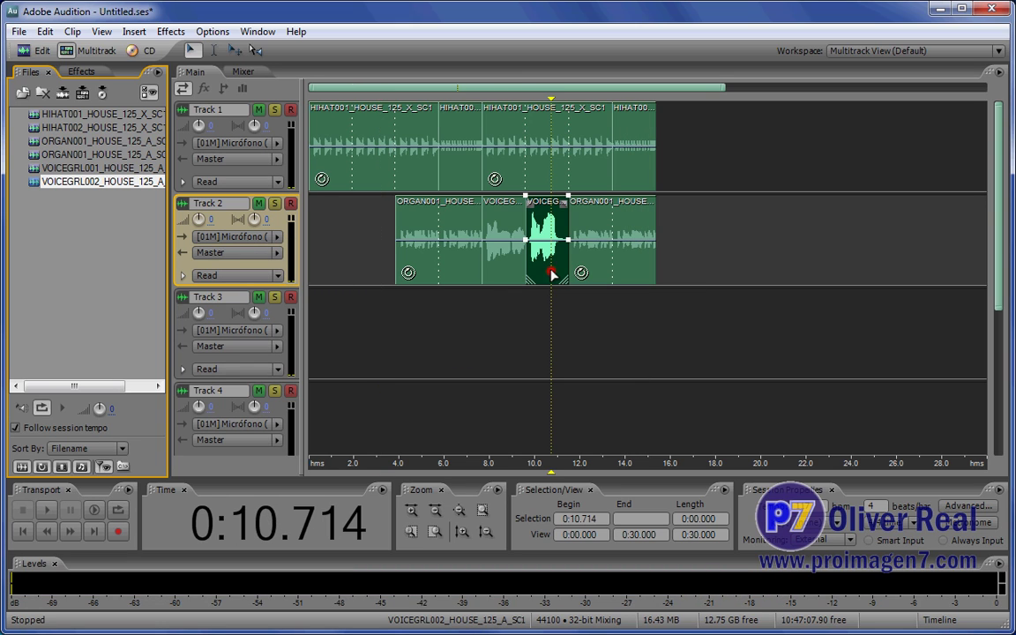
key("Delete")
left_click(509, 274)
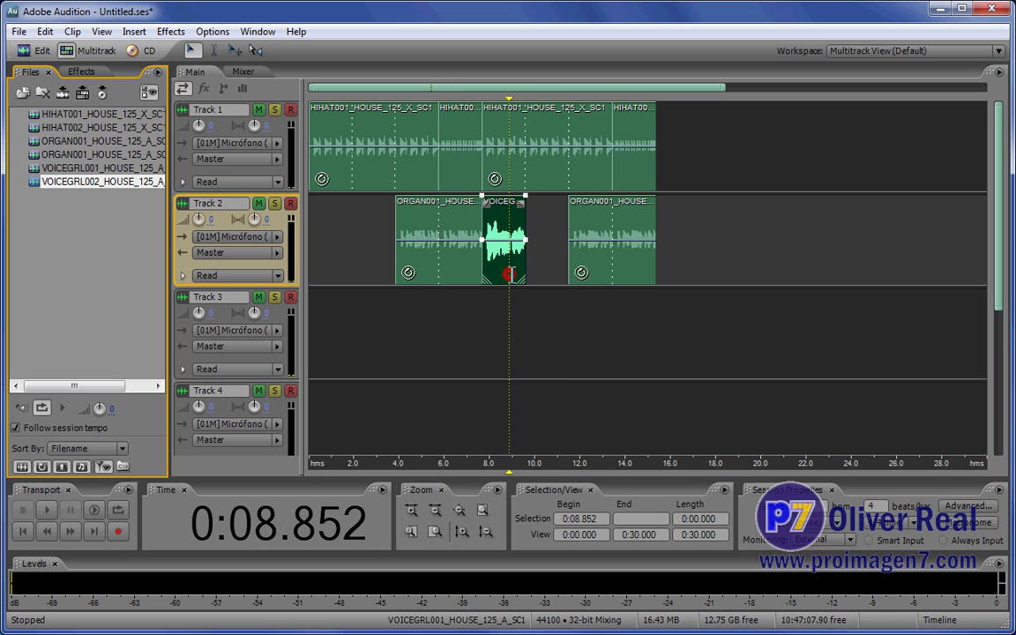
left_click(525, 264)
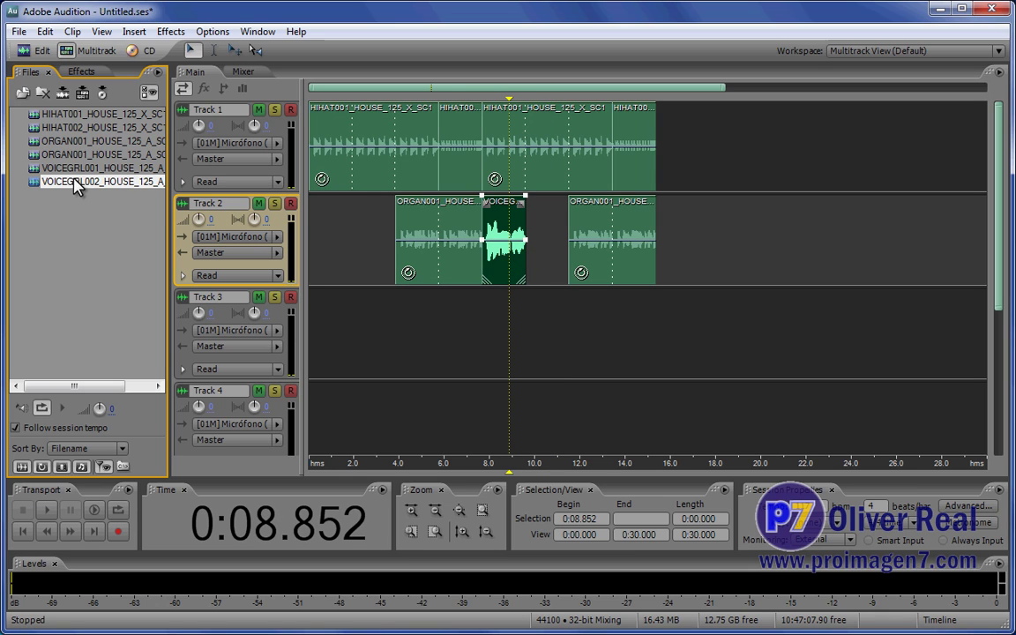
right_click(499, 266)
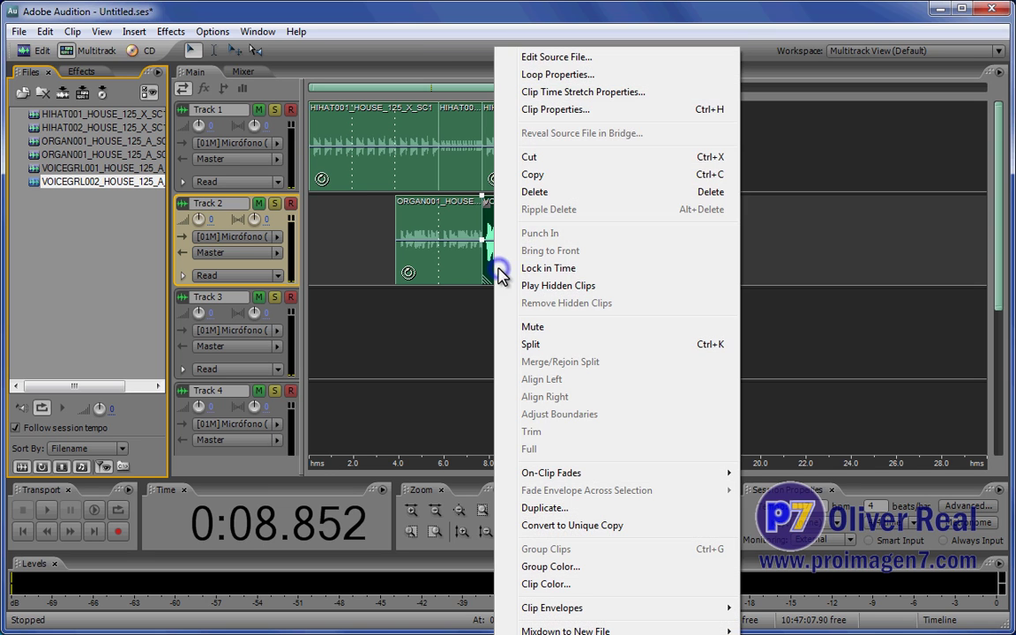
left_click(551, 76)
left_click(530, 302)
left_click(849, 498)
left_click_drag(527, 269, 569, 270)
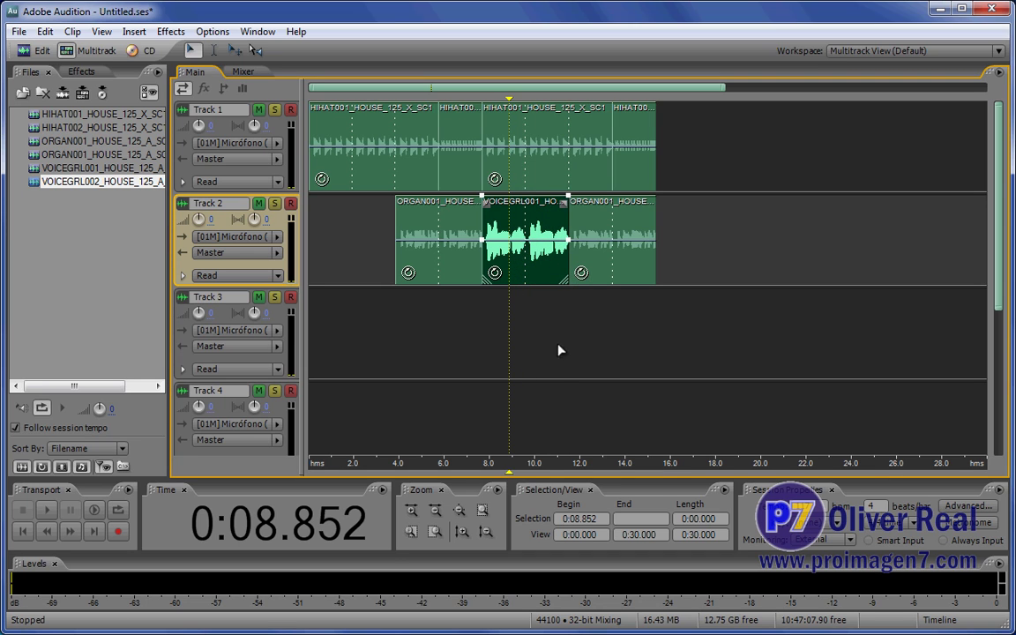
Step: Play the session from about 3.55 s to hear the looped voice between the organ clips
left_click(389, 325)
key("space")
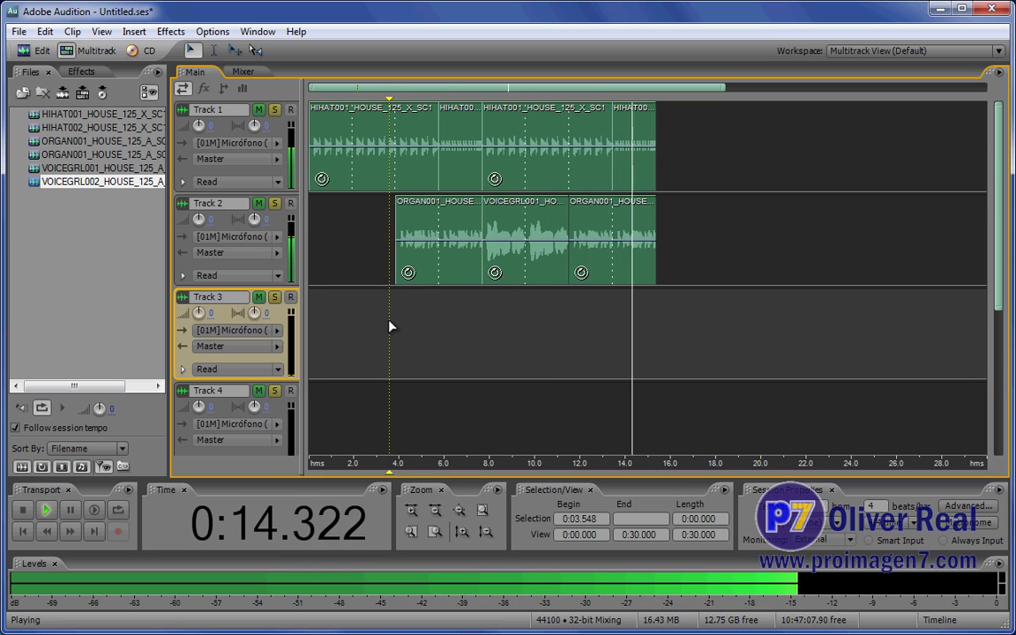
key("space")
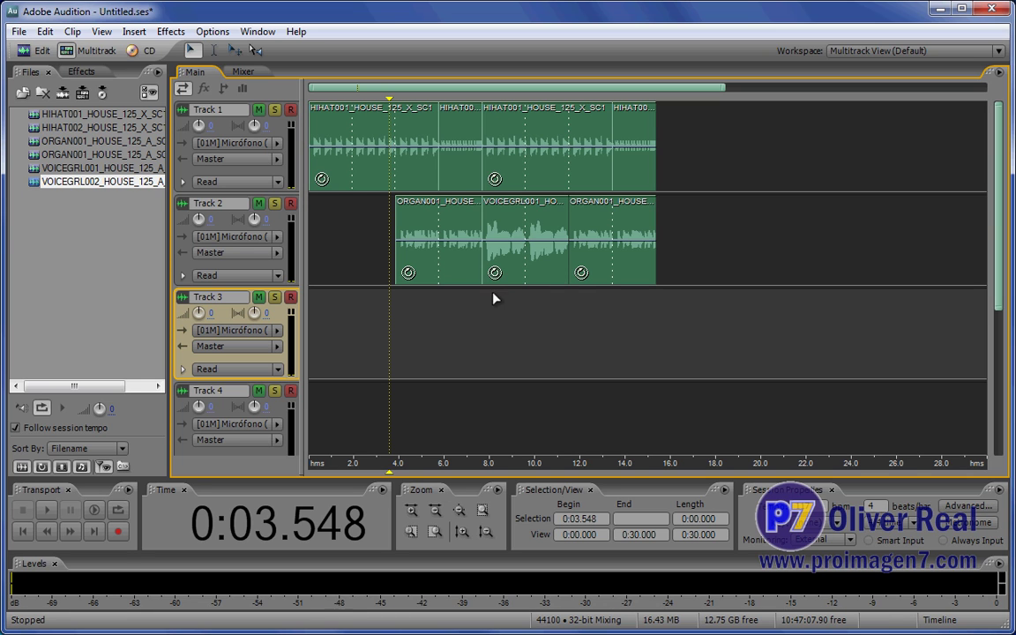
scroll(994, 281, "down", 5)
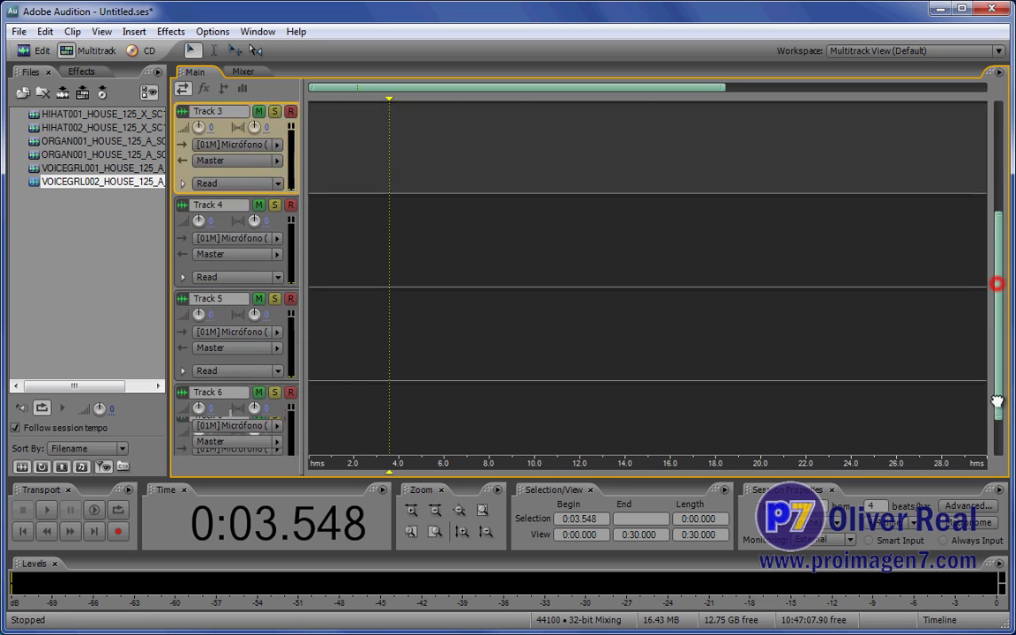
scroll(988, 269, "up", 5)
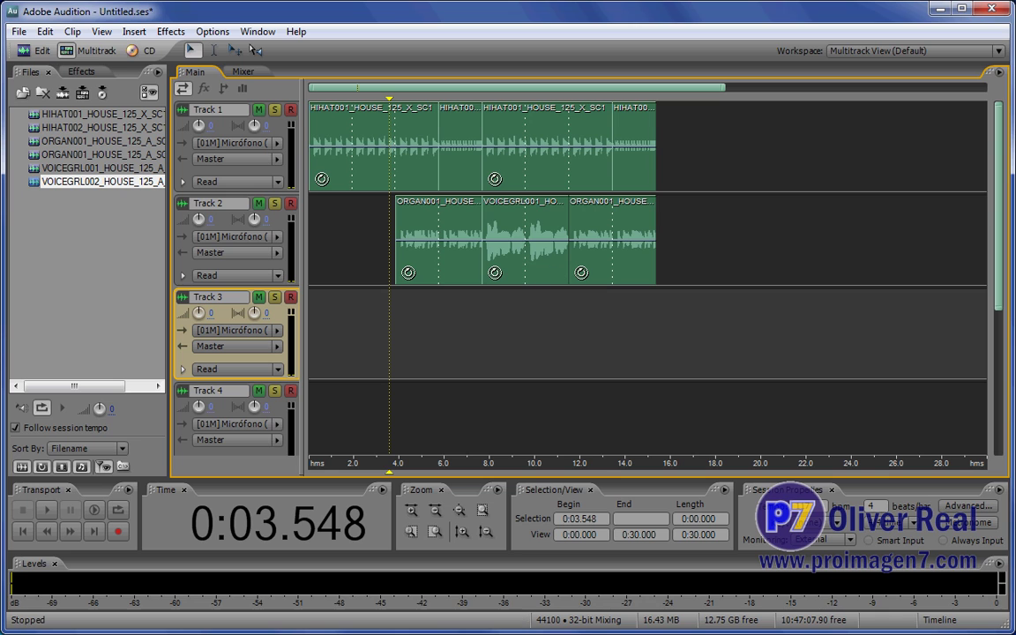
Step: Switch to the file explorer, go up to the Loops Audition folder and select its Sessions folder
key("alt+Tab")
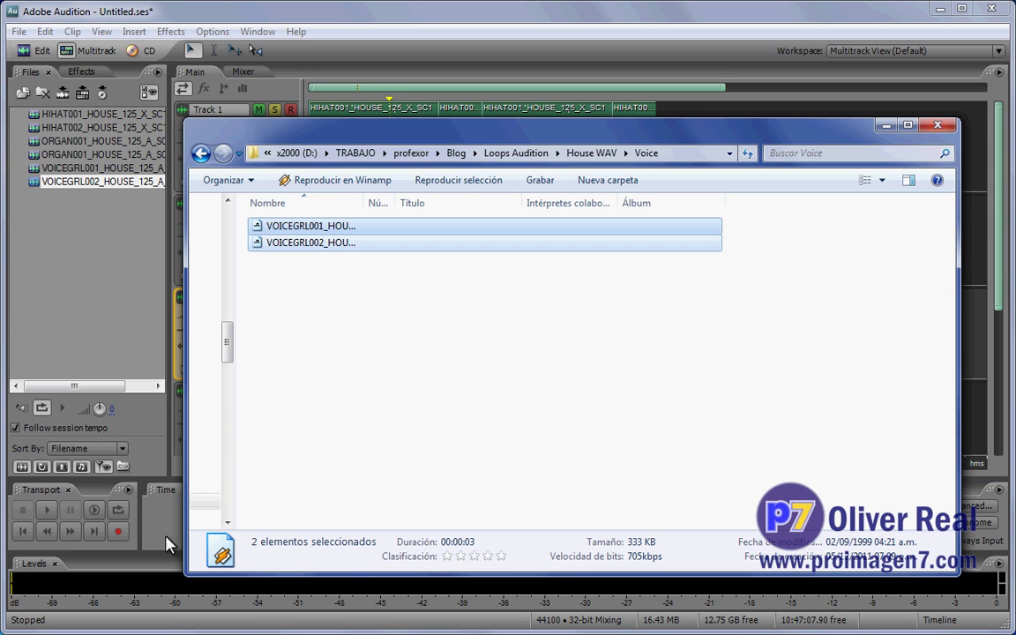
left_click(523, 154)
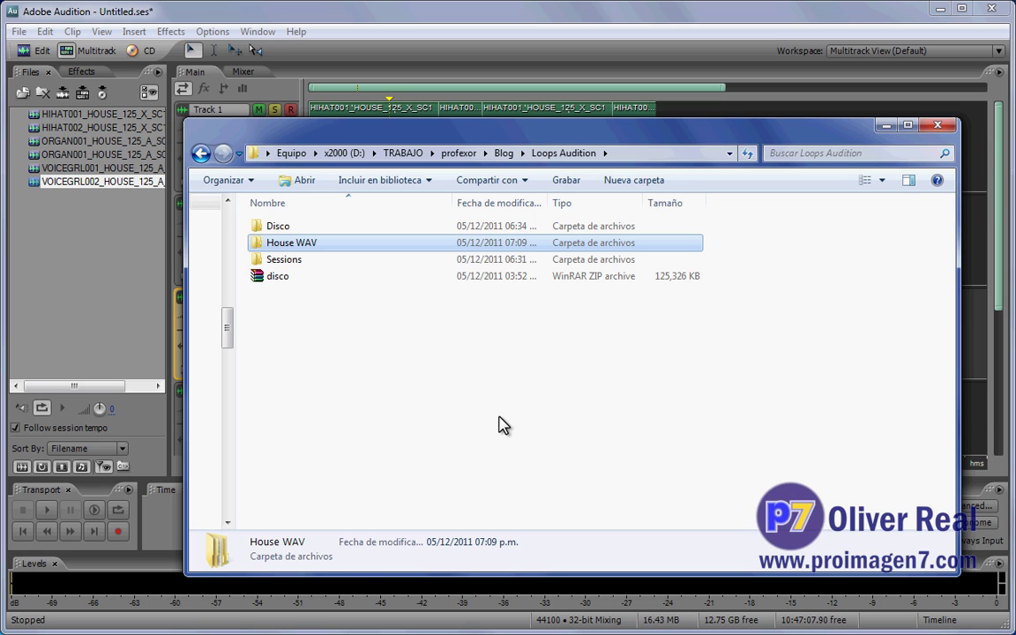
left_click(276, 263)
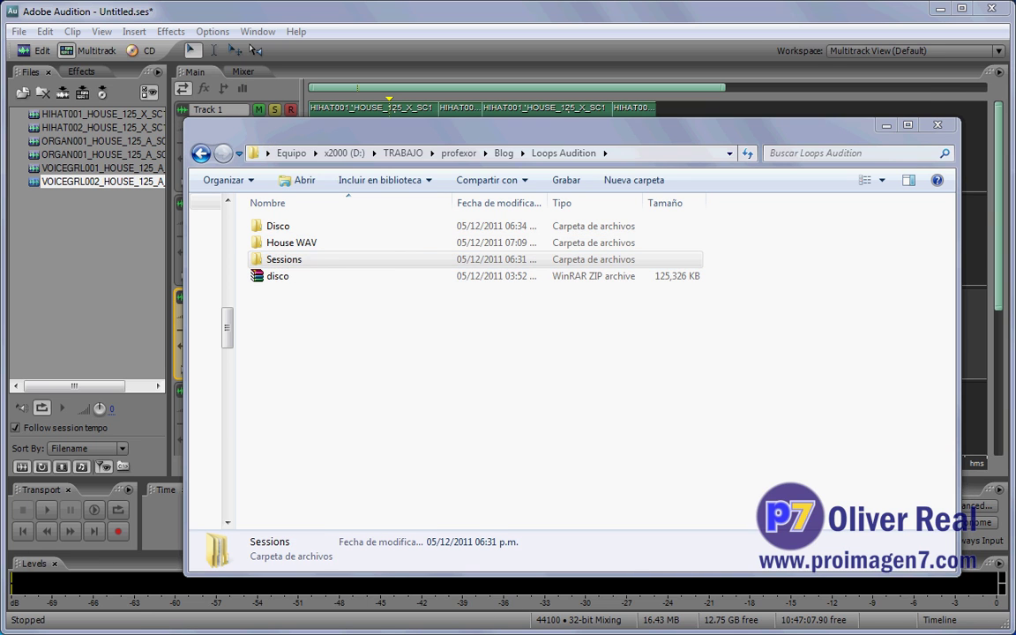
Step: Find the sample_sessions.zip download on Adobe's Loopology page, and return to the file explorer to open the Sessions folder
scroll(633, 390, "down", 10)
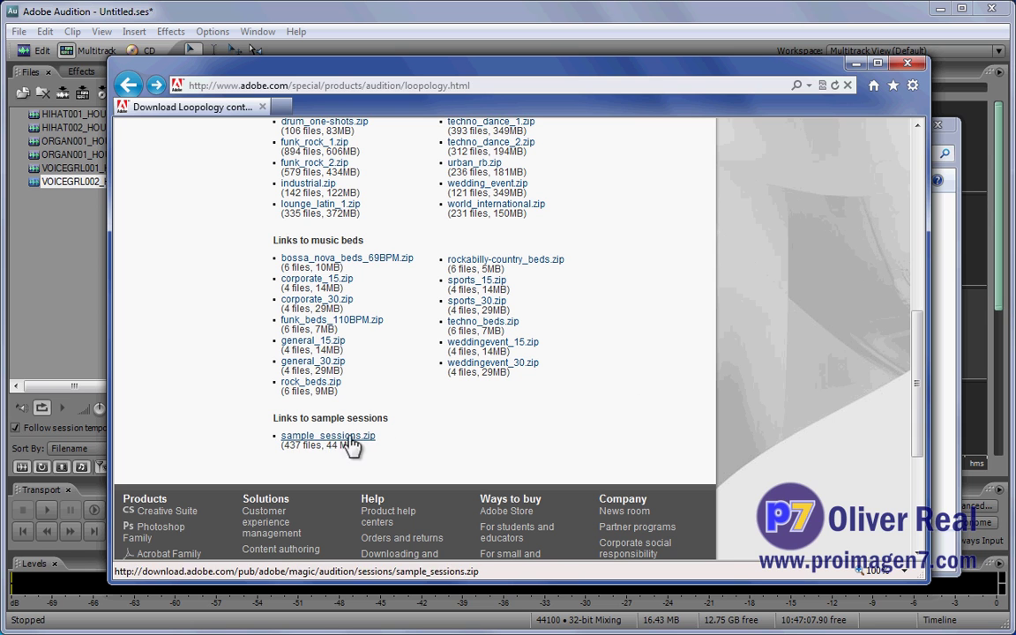
left_click(349, 437)
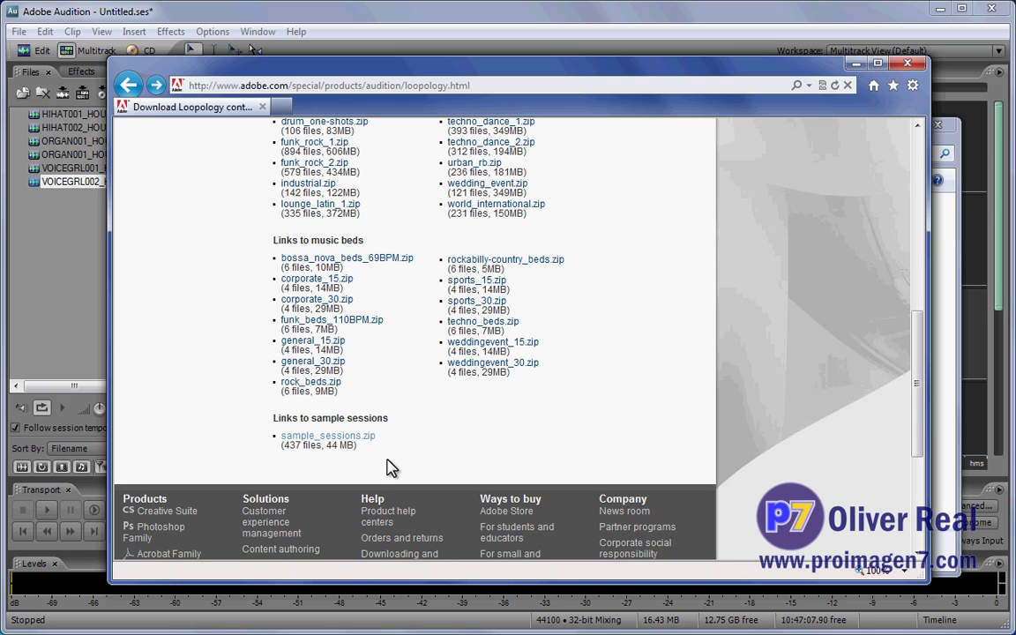
left_click(854, 65)
double_click(284, 259)
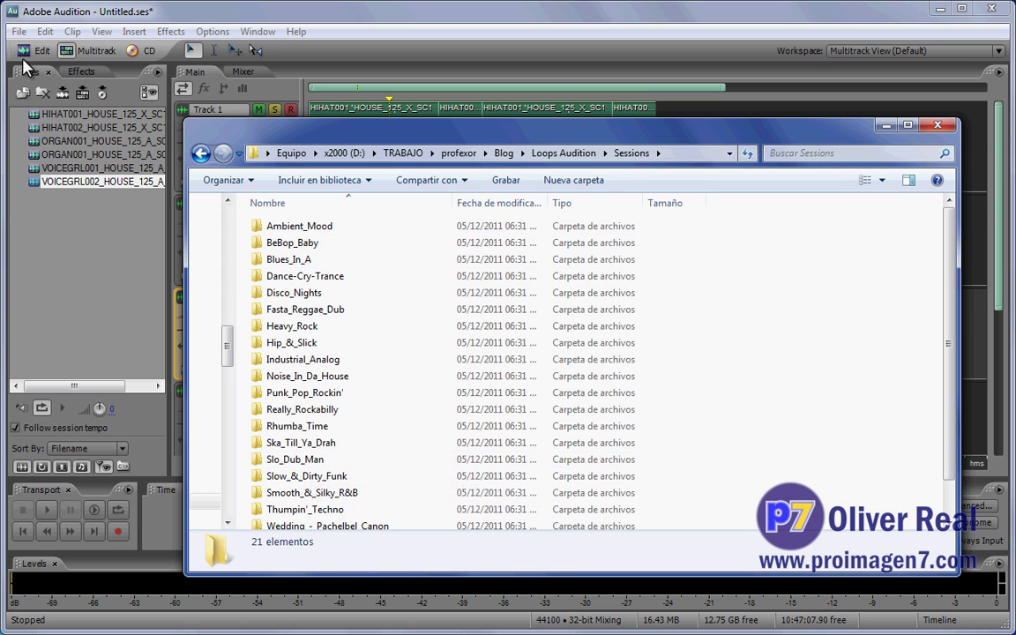
Step: Close the untitled session and all its media in Audition without saving, and return to the Sessions folder in the file explorer
left_click(16, 32)
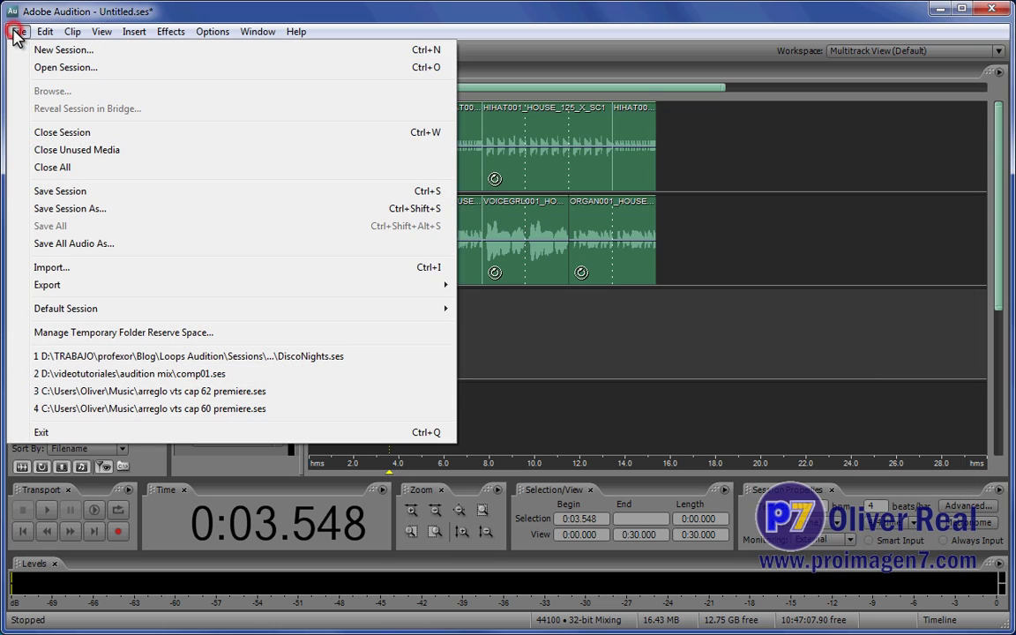
left_click(65, 169)
left_click(508, 349)
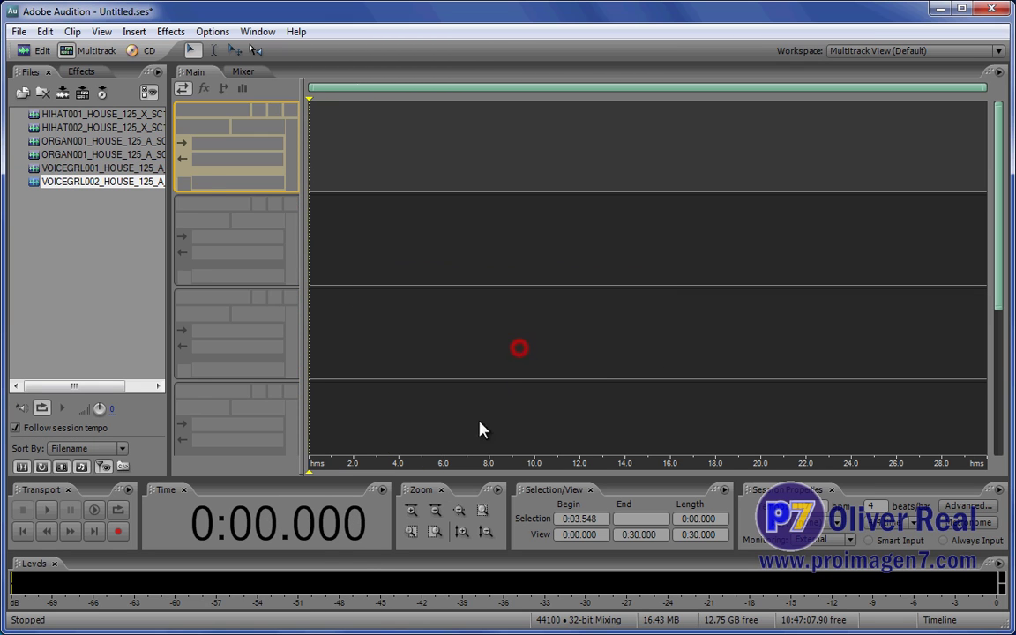
key("alt+Tab")
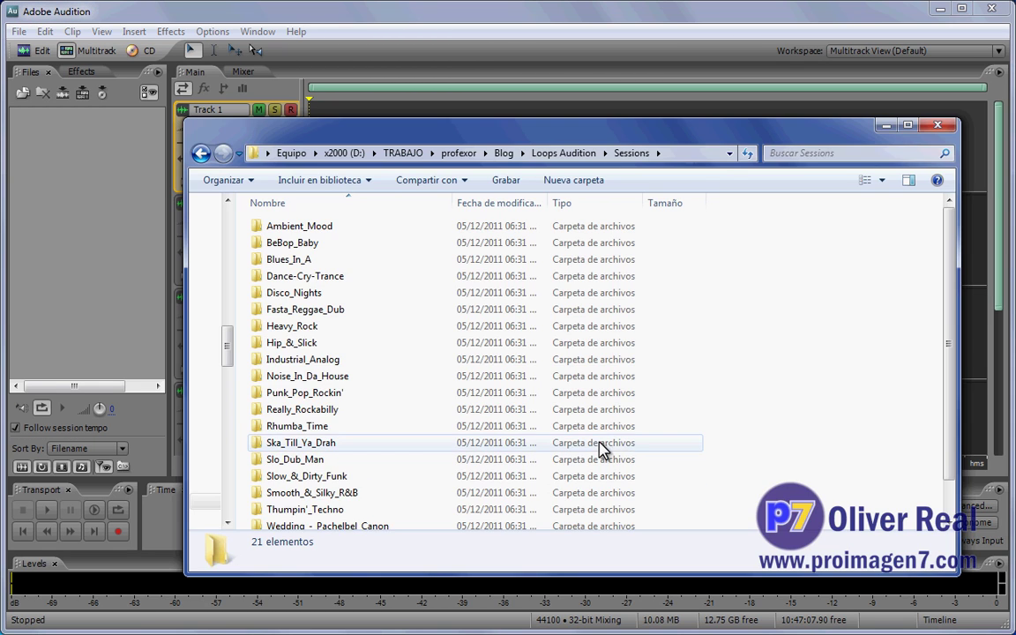
Step: Open the NoiseInDaHouse session from the Noise_In_Da_House folder in Audition and accept the output device notice
left_click(423, 394)
double_click(292, 377)
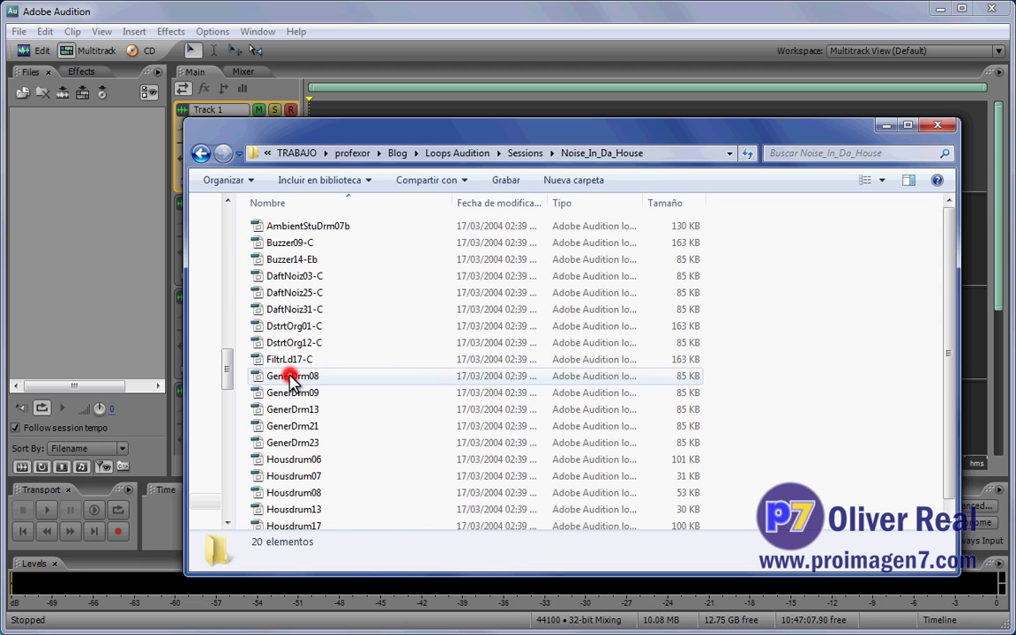
left_click_drag(949, 281, 944, 362)
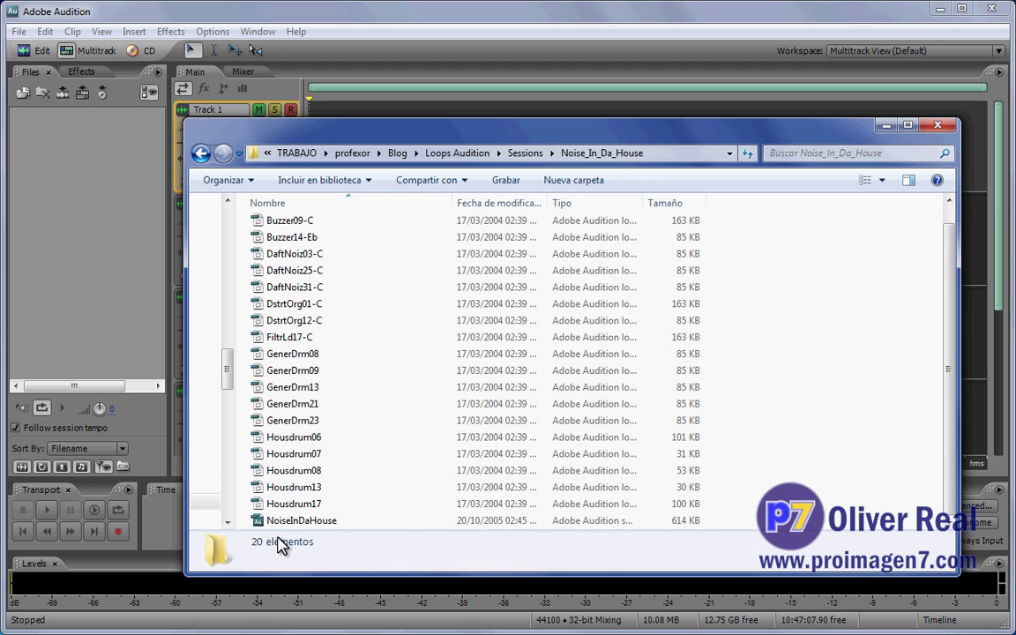
left_click_drag(302, 527, 127, 350)
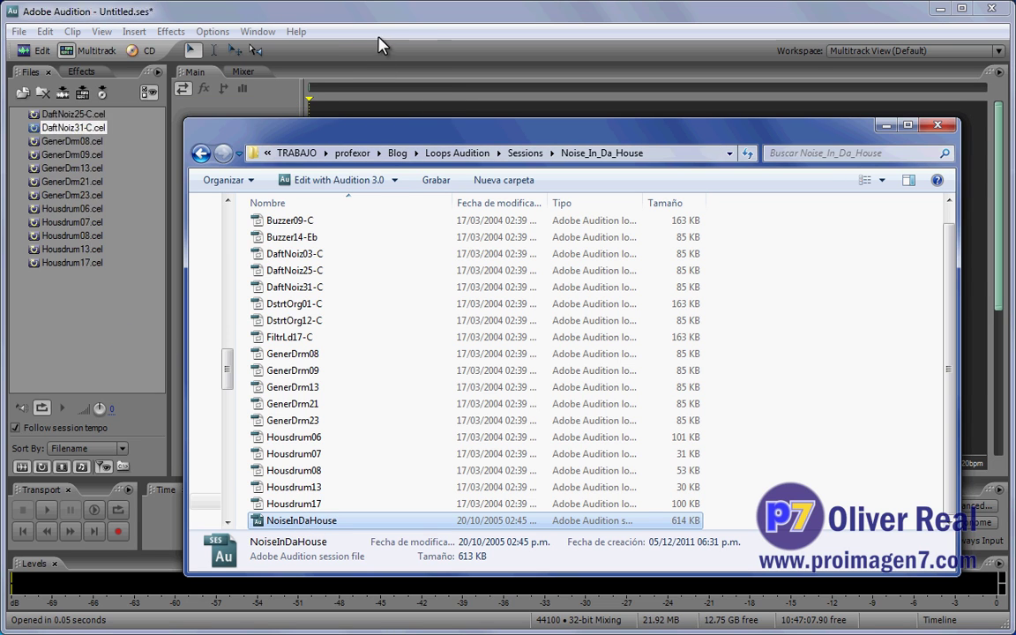
left_click(420, 13)
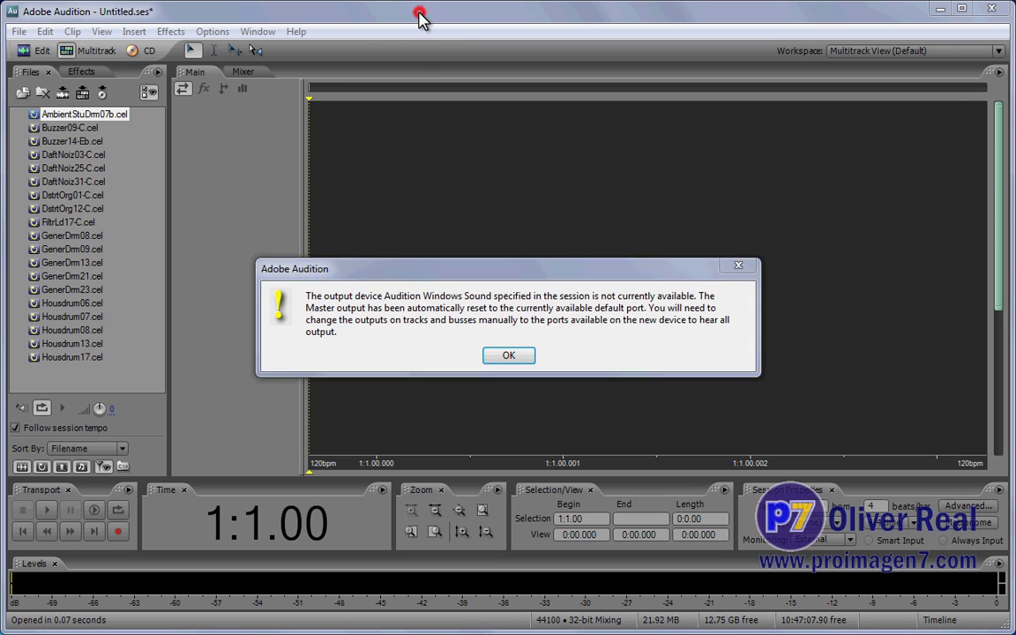
left_click(507, 358)
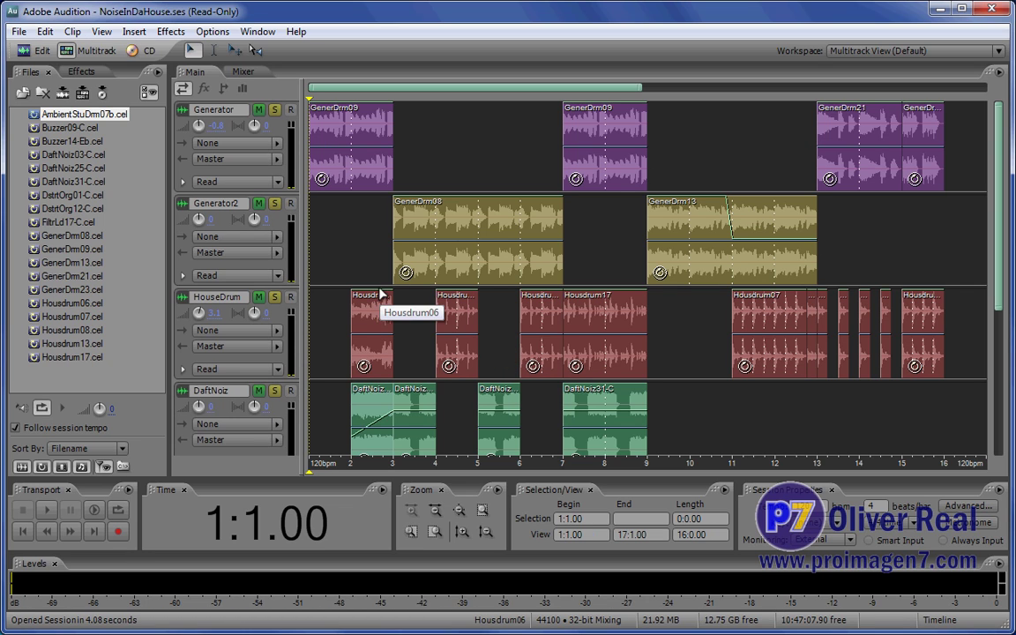
Step: Play the NoiseInDaHouse session from the start to its last clips, stop it, and look over the track arrangement
key("space")
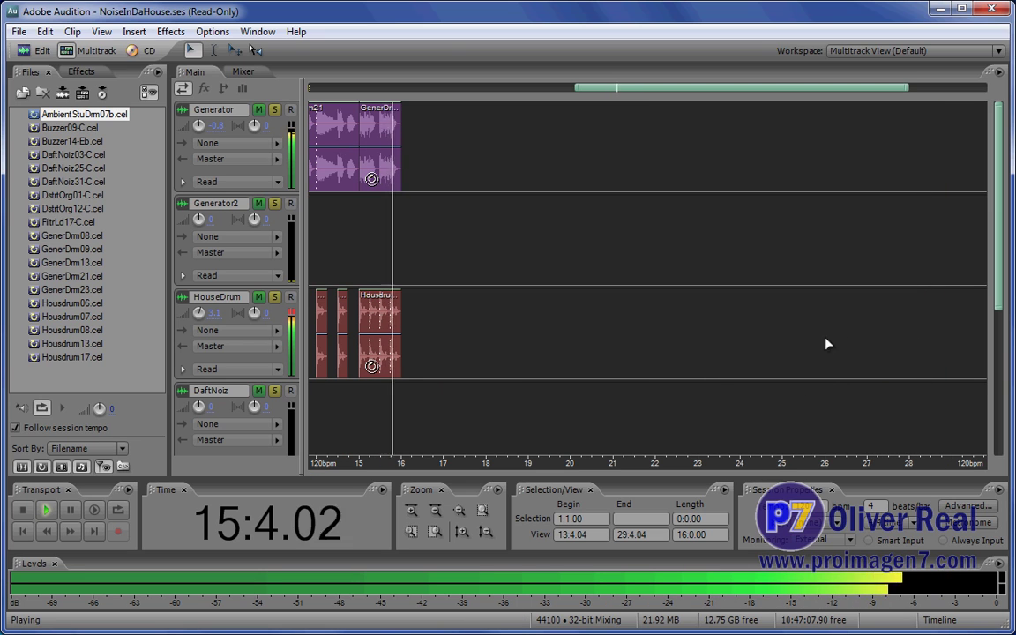
key("space")
left_click_drag(435, 465, 668, 465)
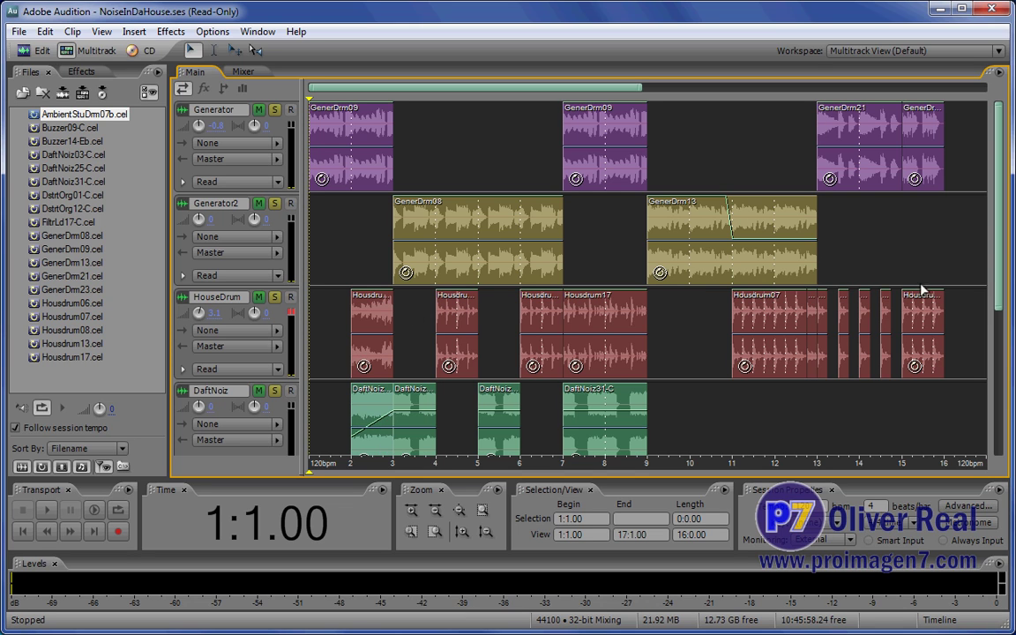
mouse_move(998, 267)
left_mouse_down()
mouse_move(997, 402)
mouse_move(995, 265)
left_mouse_up()
Step: Inspect the GenerDrm08 clip of the Generator2 track in the waveform Edit view and return to the multitrack session
left_click(452, 225)
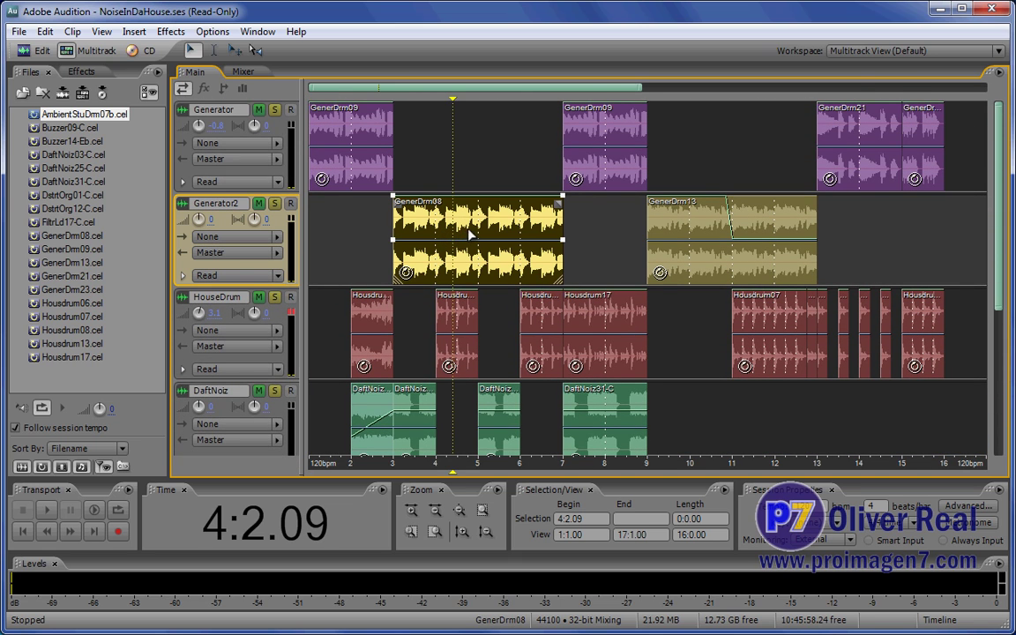
double_click(470, 234)
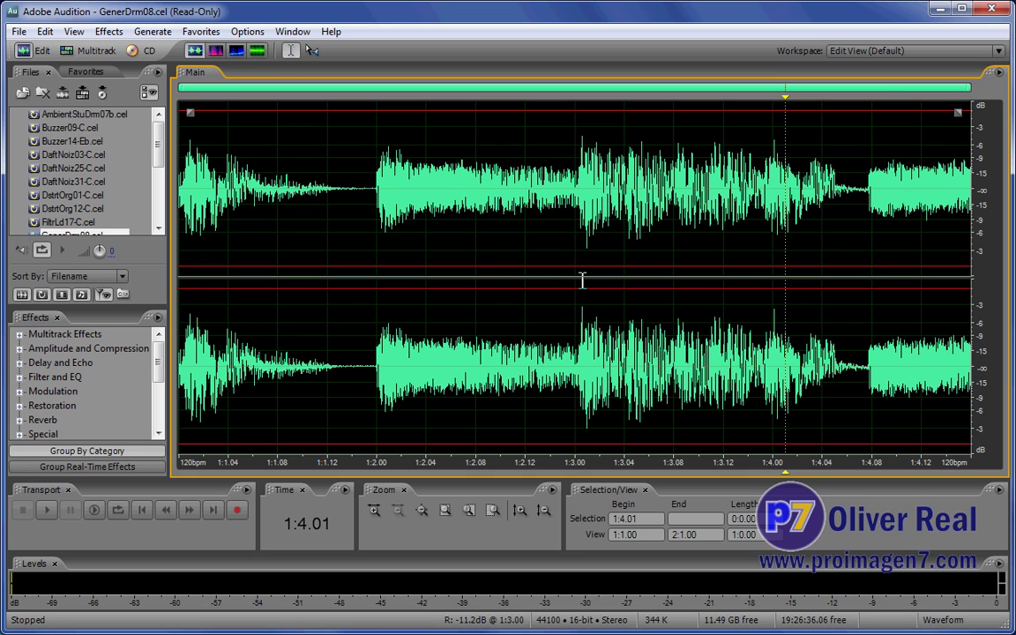
left_click(66, 51)
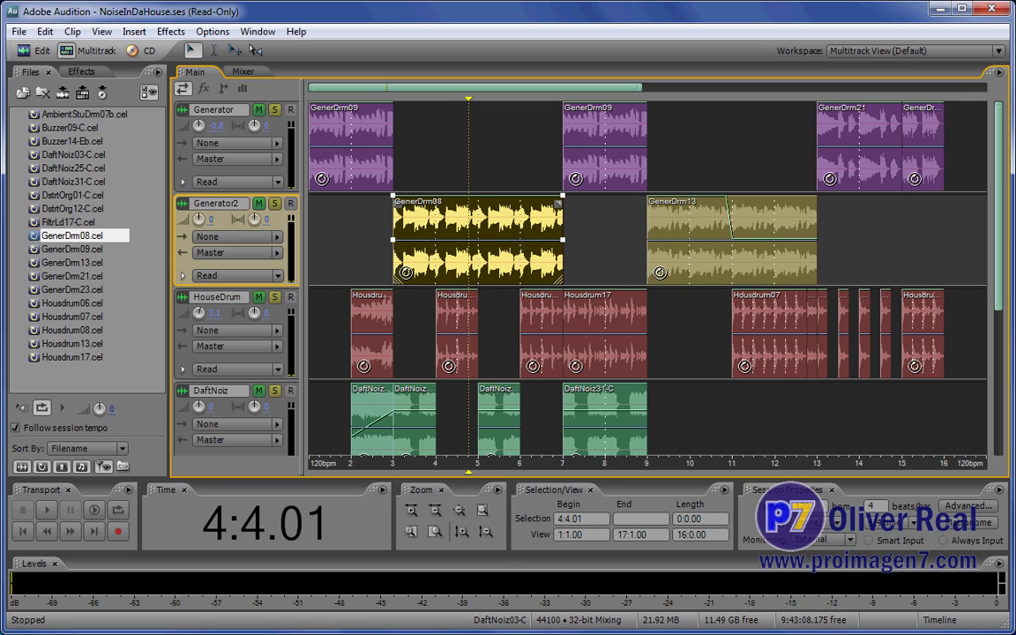
Step: Switch to Adobe's Loopology page, review the loop and music bed downloads, and return to the Audition session
key("alt+Tab")
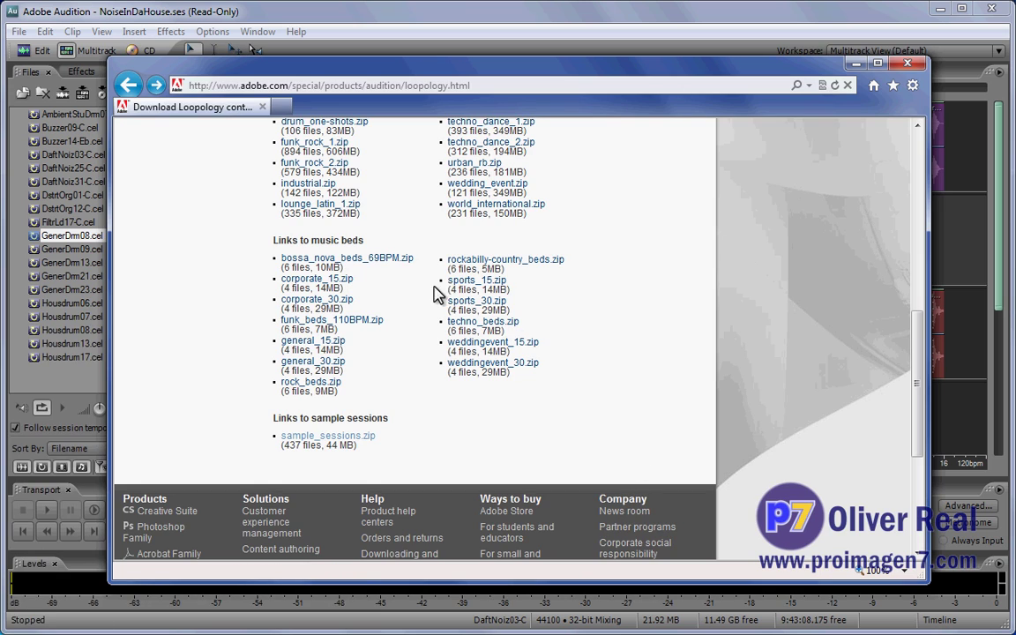
scroll(395, 366, "up", 5)
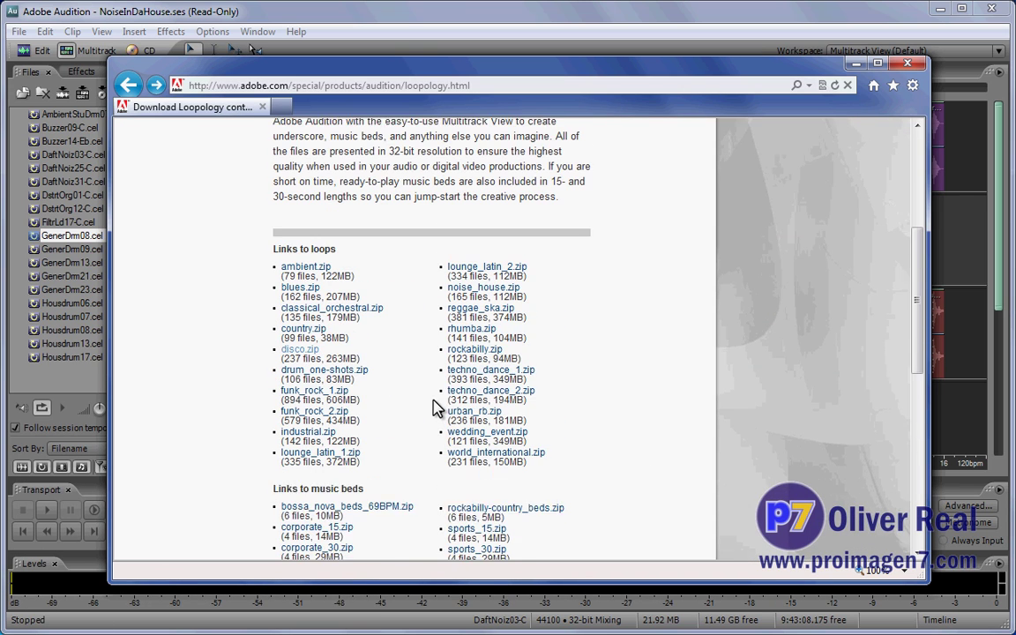
scroll(701, 425, "down", 1)
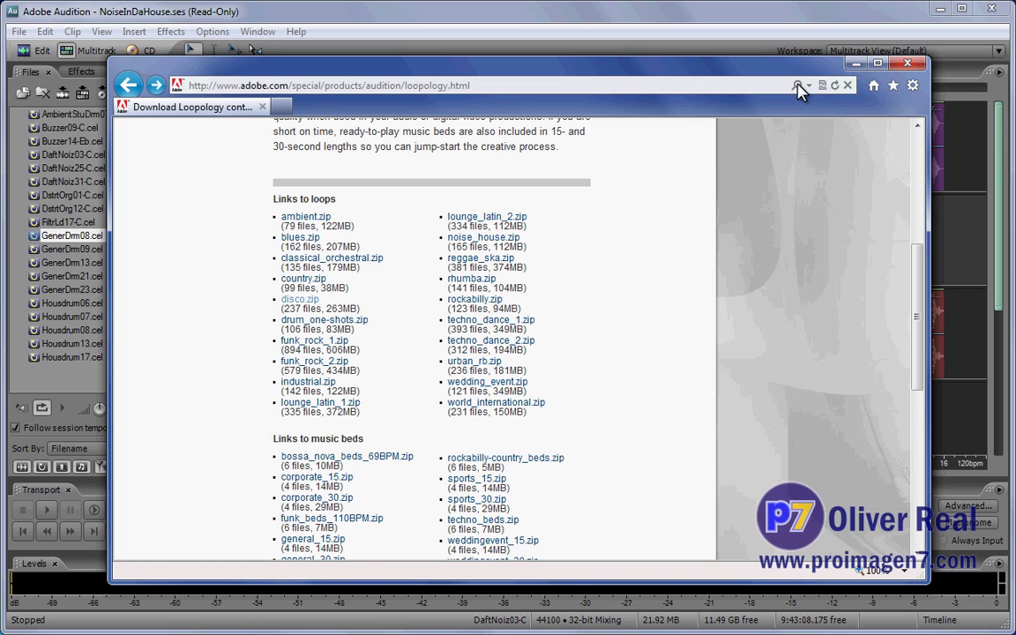
left_click(854, 66)
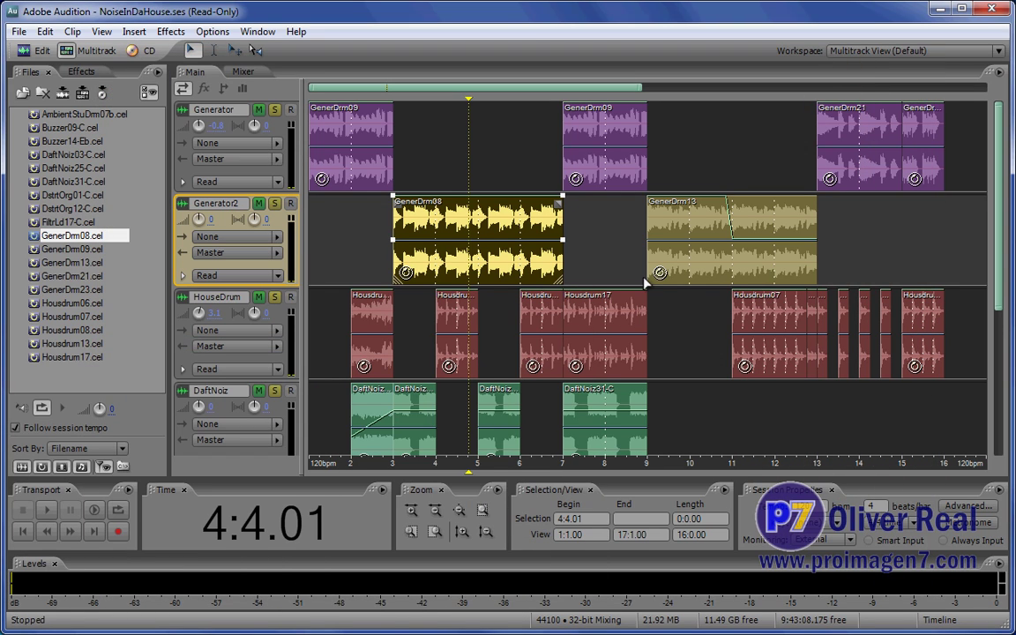